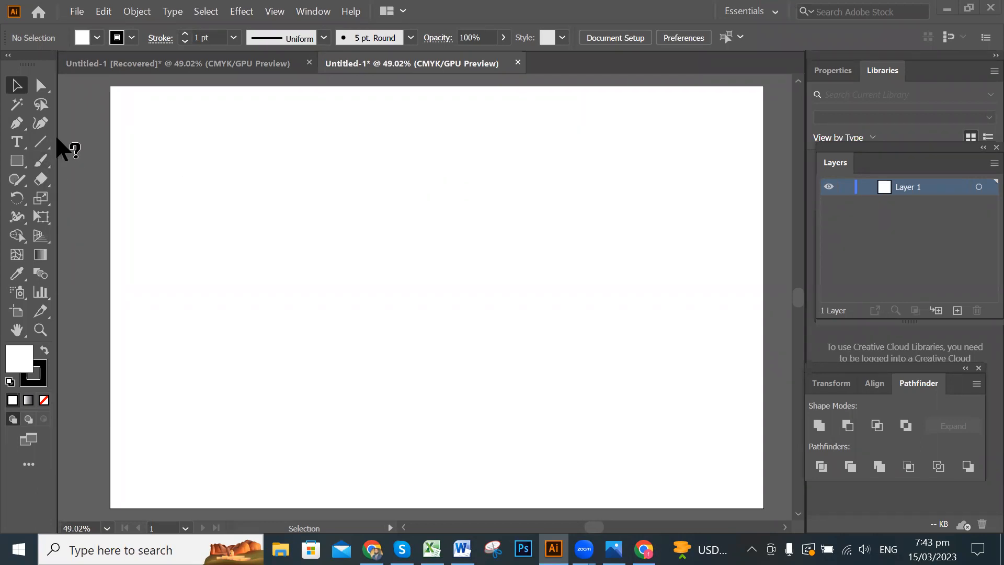
- Set the fill colour to the light grey C6BEBE
click(13, 126)
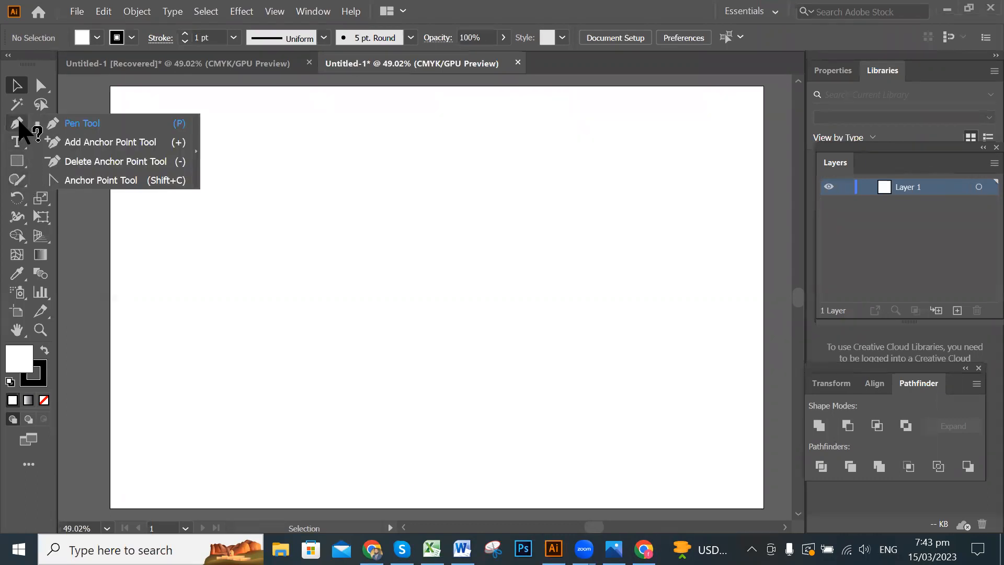
click(82, 124)
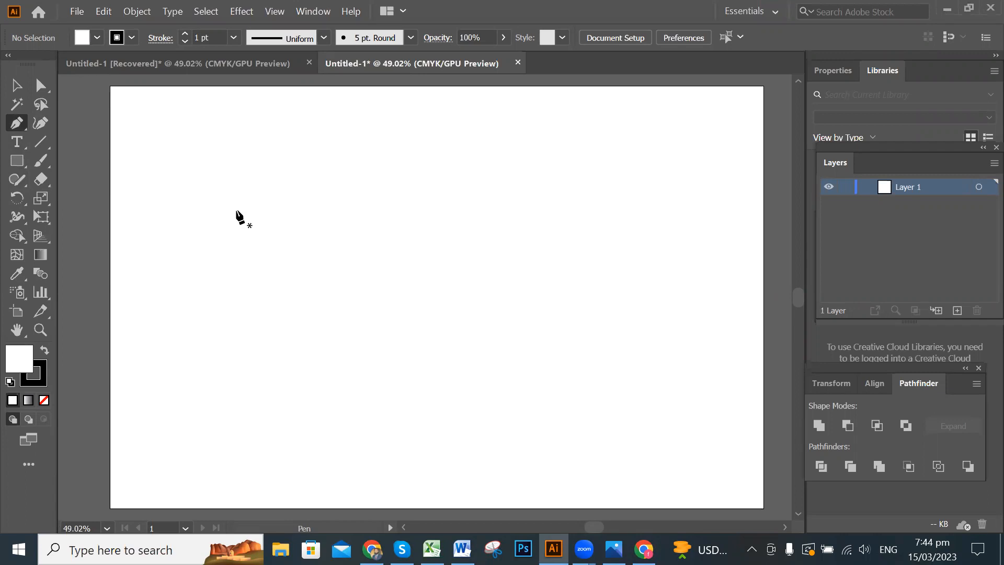
double_click(21, 364)
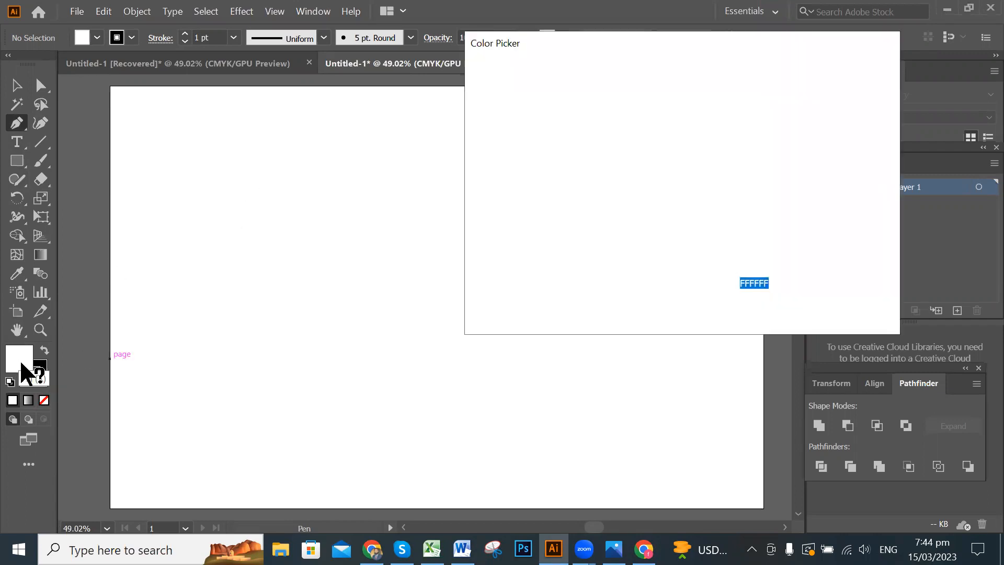
click(485, 118)
click(484, 132)
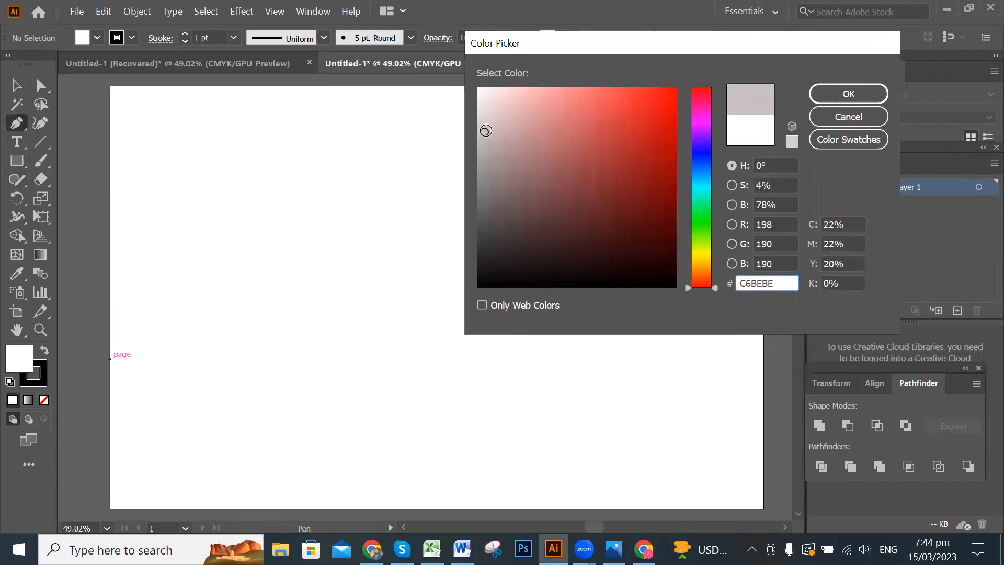
click(865, 97)
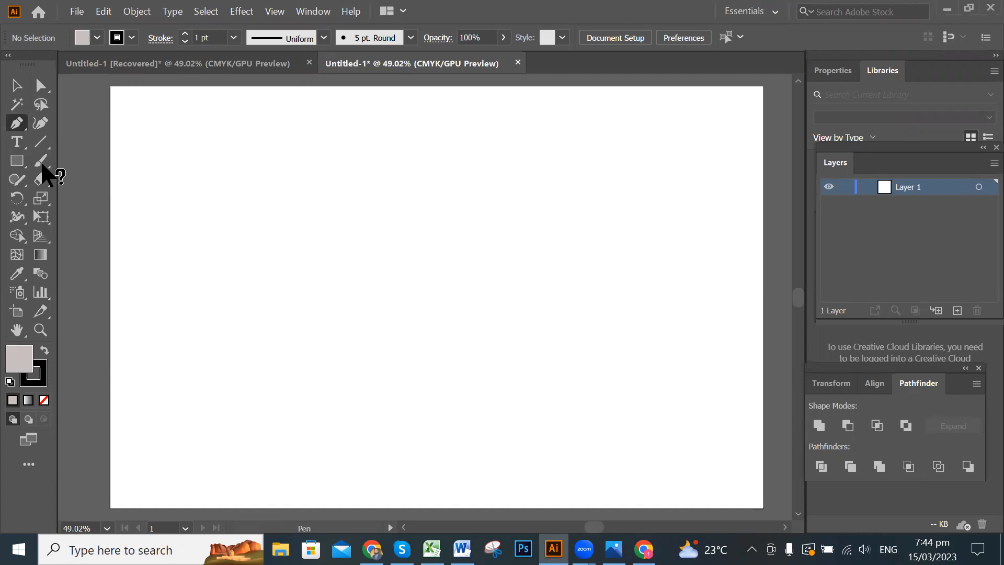
- Draw a grey rectangle about 49 mm wide and 34 mm high in the upper-left area of the artboard
drag(16, 161, 104, 166)
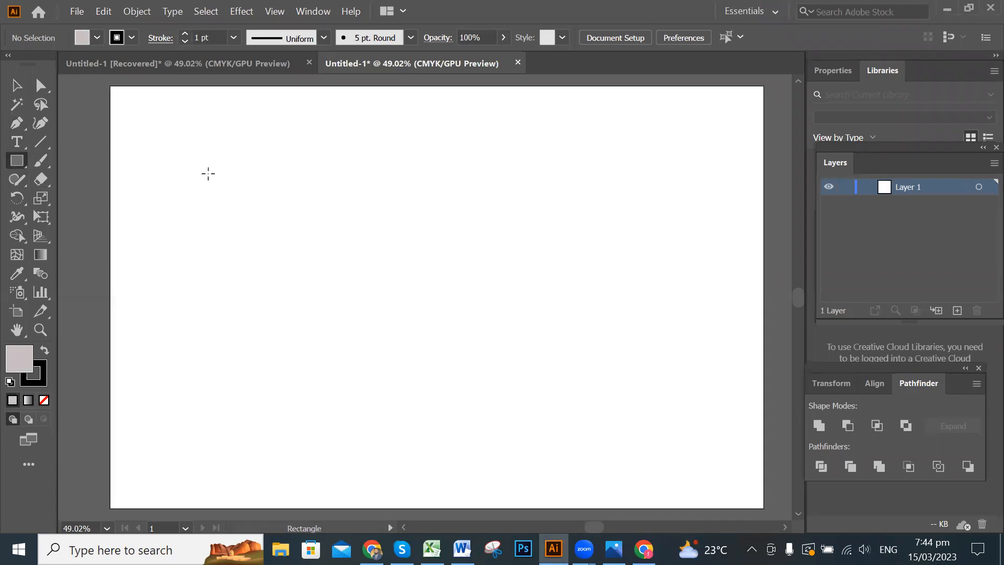
drag(209, 168, 278, 215)
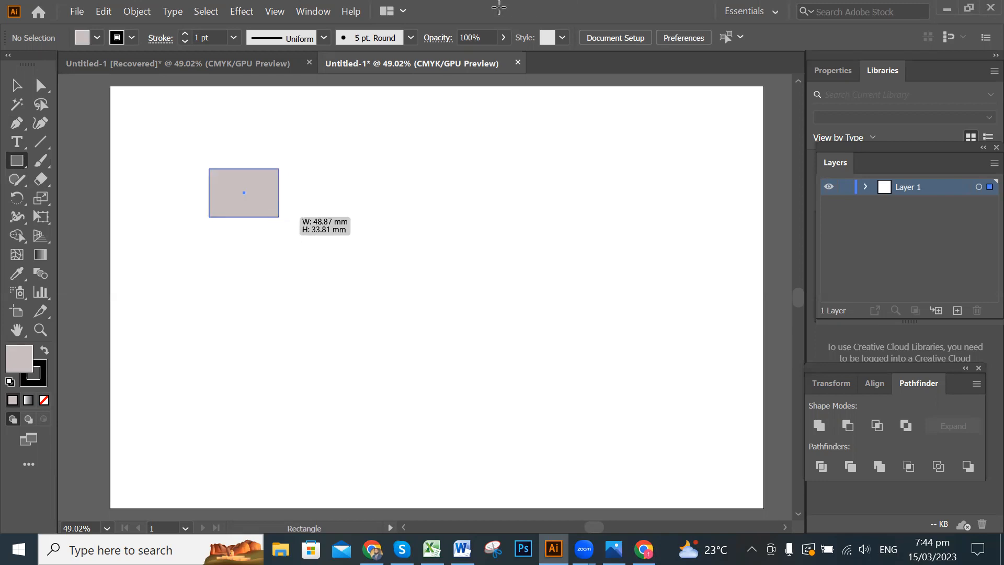
click(16, 85)
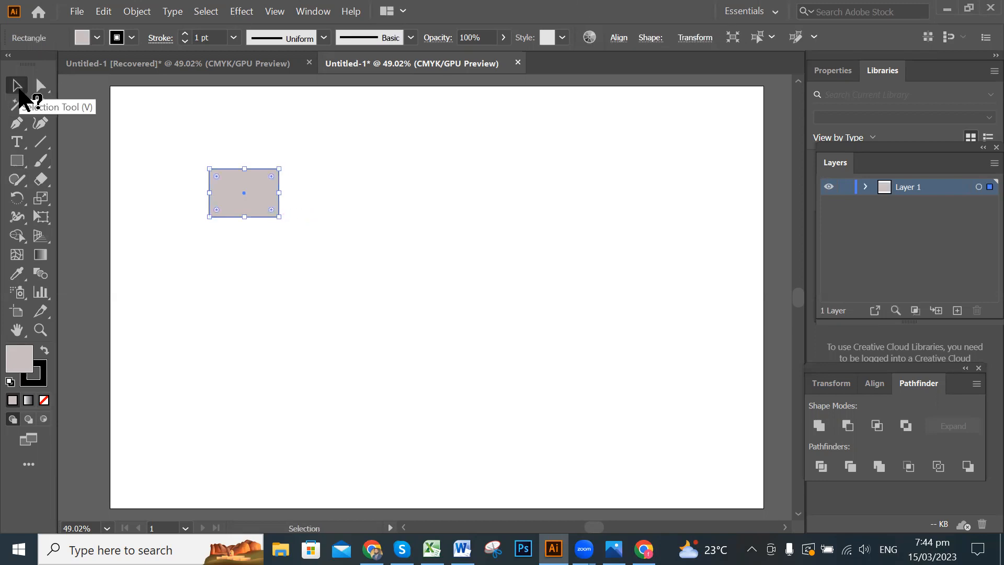
click(410, 236)
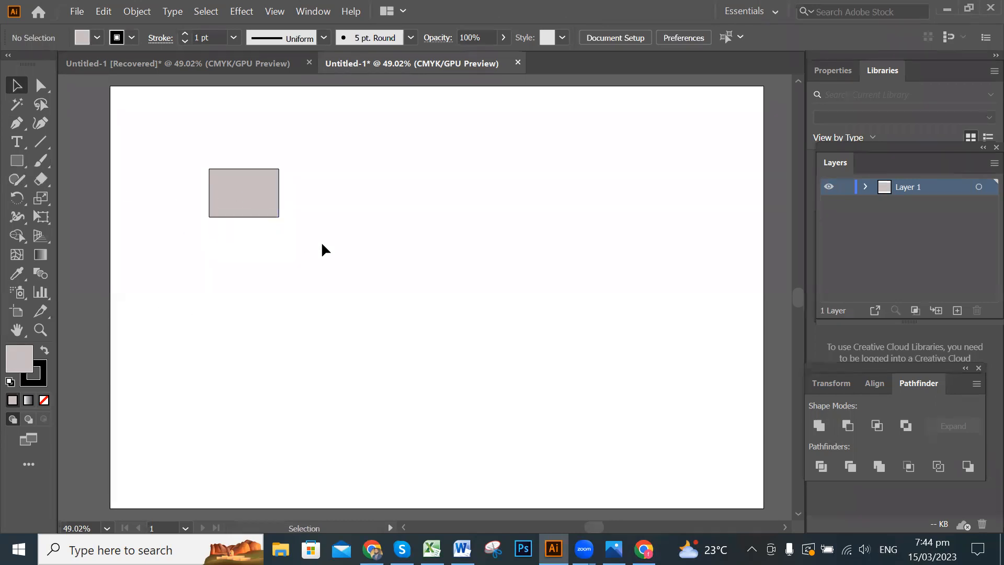
click(262, 197)
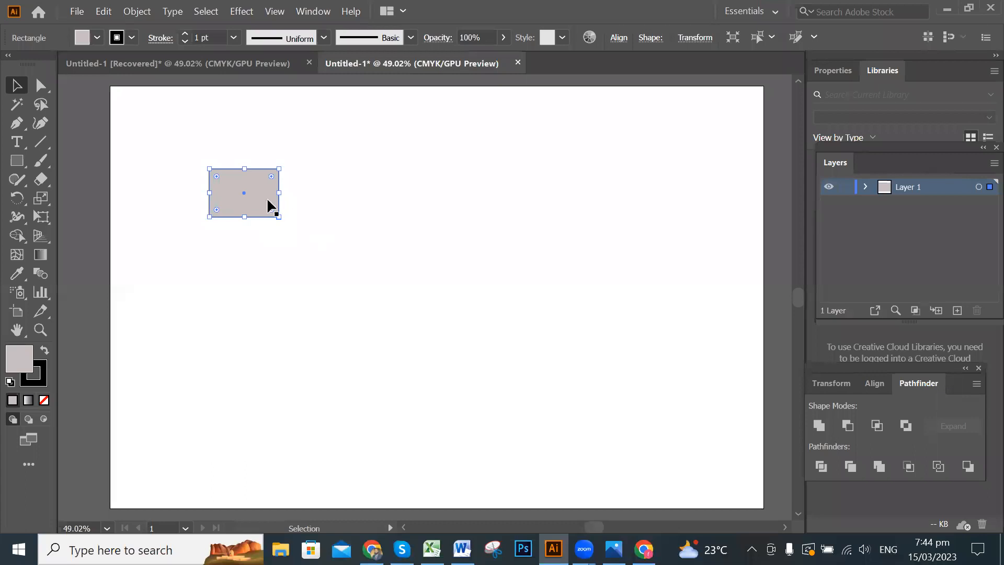
key(ctrl+shift+a)
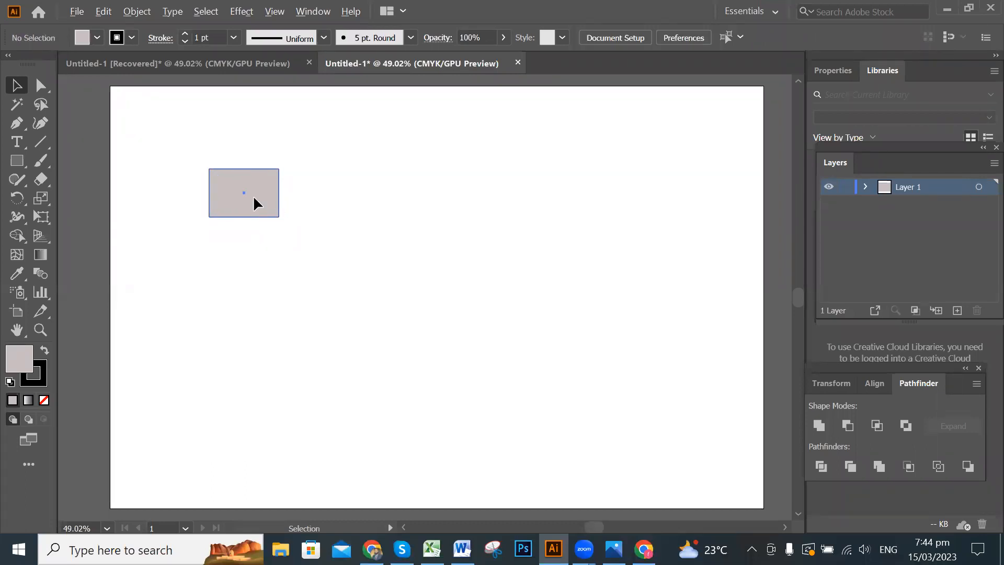
- Place a copy of the grey rectangle directly below the original, leaving a narrow gap
drag(254, 198, 262, 264)
drag(235, 176, 234, 253)
click(470, 468)
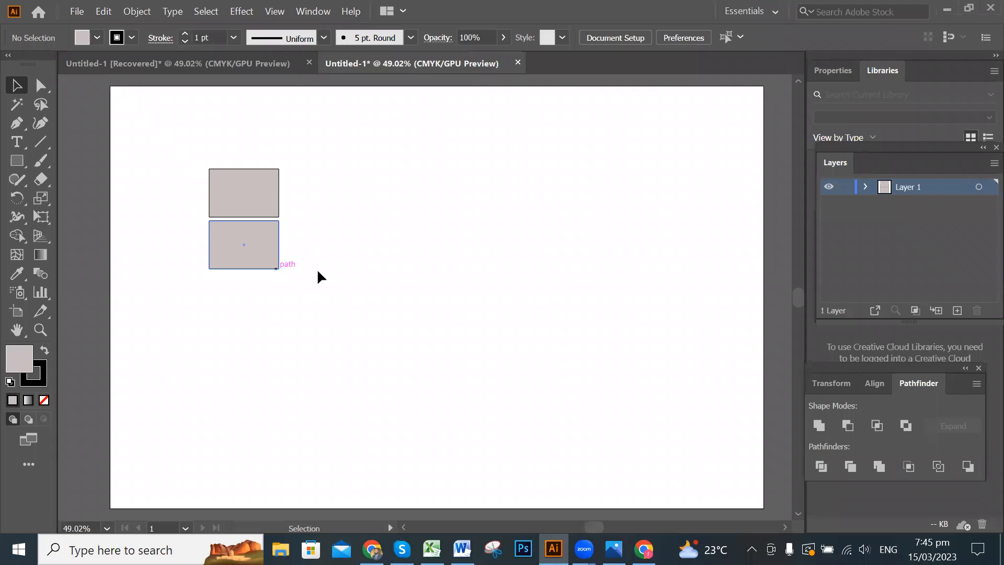
- Enlarge the lower rectangle until it is slightly wider than the upper one and meets its bottom edge, keeping both centred
click(267, 230)
drag(279, 268, 259, 247)
key(Right)
key(Right)
key(Right)
key(Right)
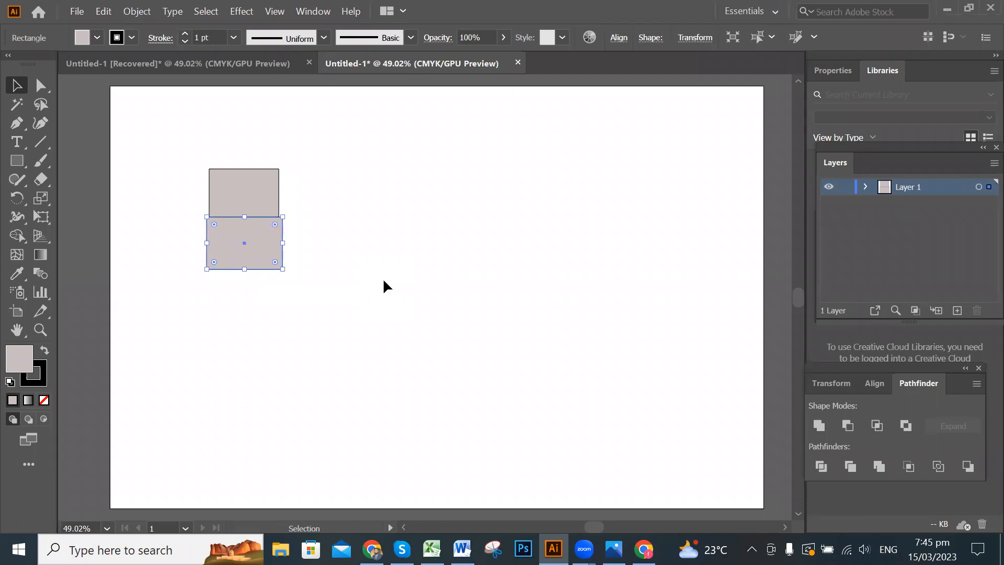
click(351, 283)
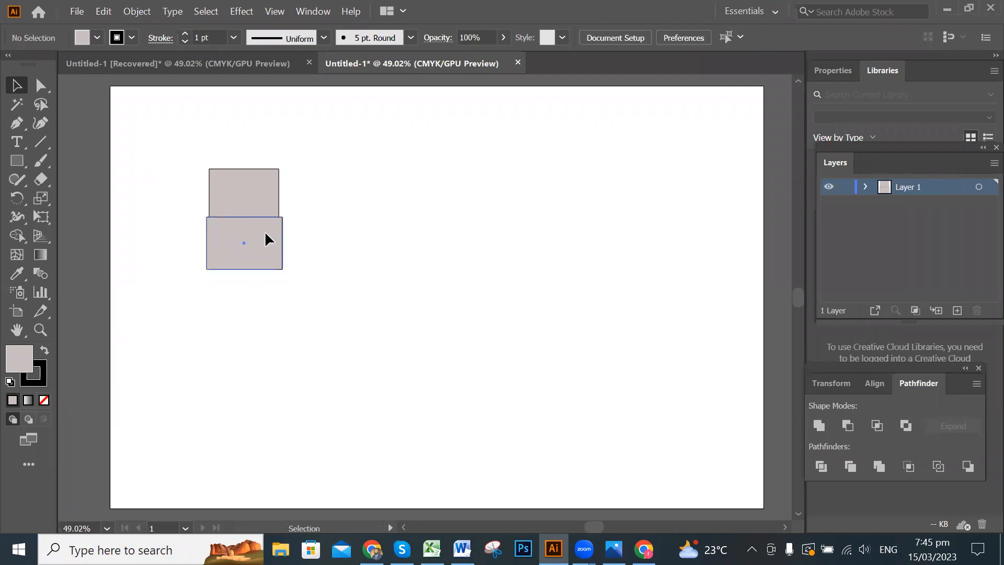
- Fill the lower rectangle with the near-black colour 070000
click(266, 232)
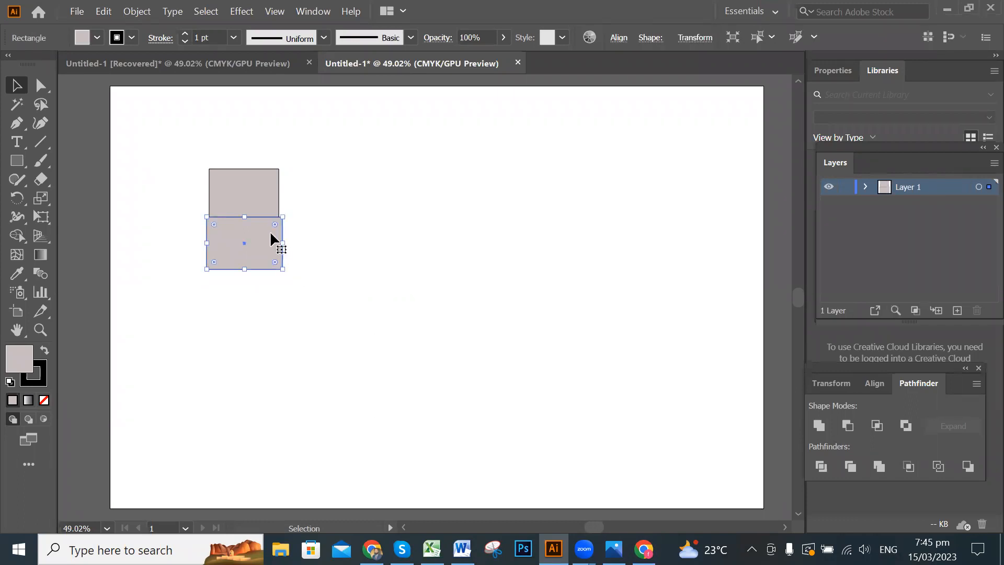
double_click(19, 357)
click(671, 283)
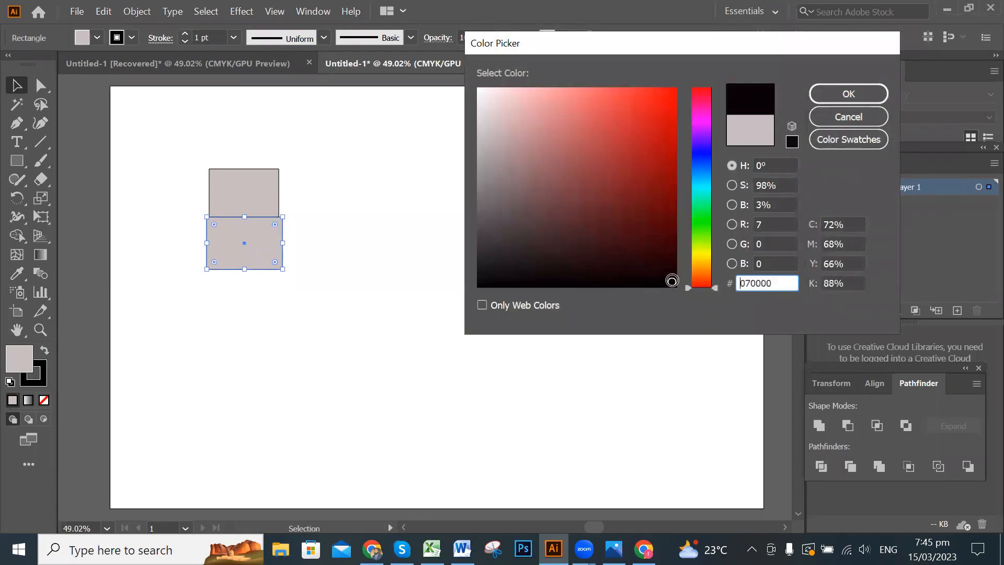
click(831, 99)
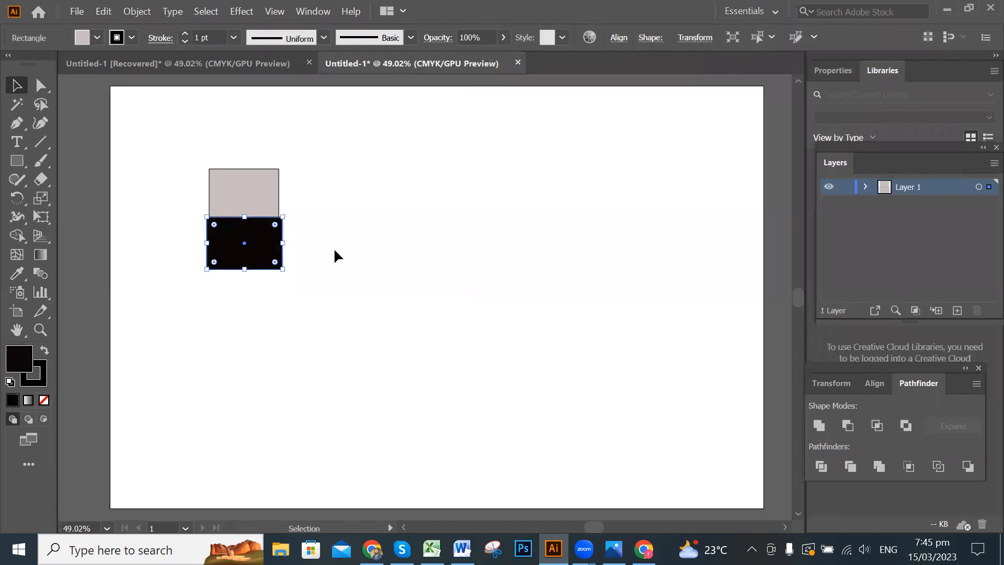
click(401, 253)
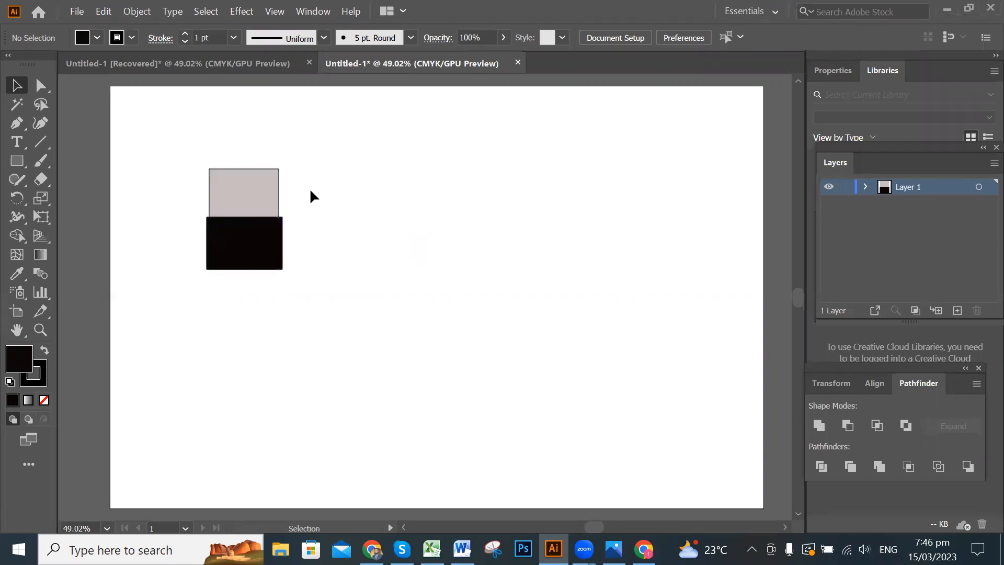
- Reduce the height of the grey upper rectangle slightly by lowering its top edge
click(256, 178)
drag(246, 170, 246, 178)
click(391, 216)
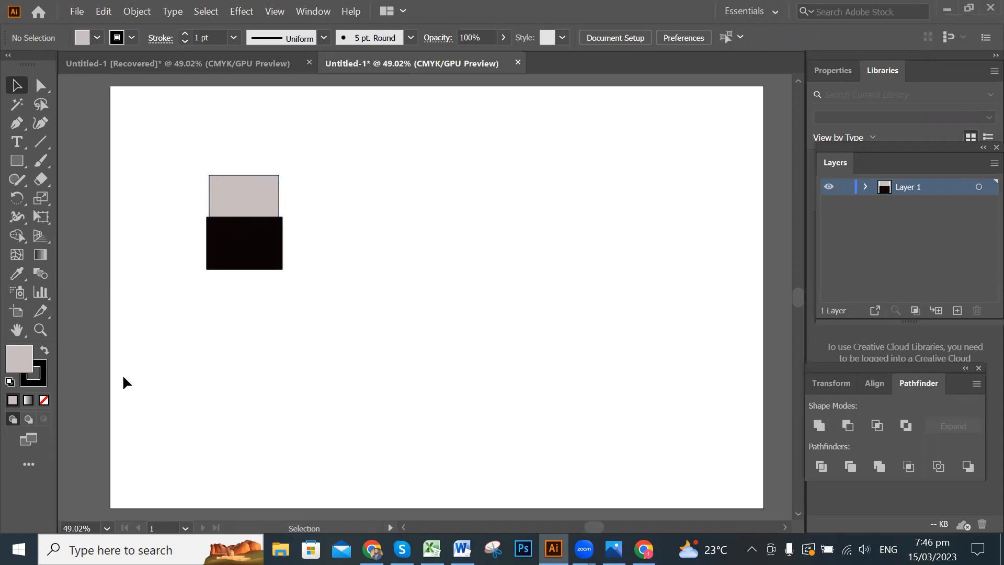
- Draw a small grey rectangle on the empty area of the artboard to the right of the two stacked rectangles
click(17, 161)
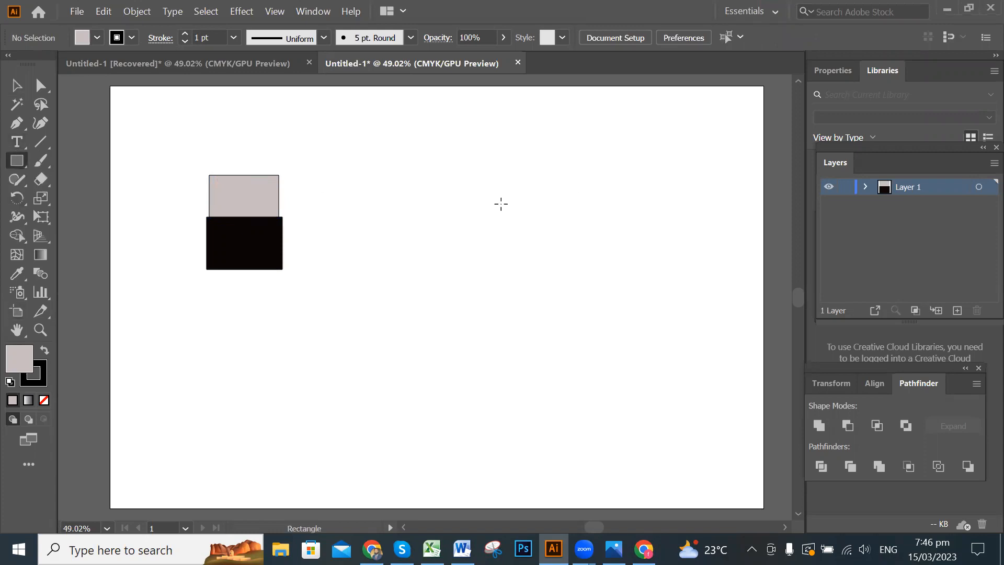
drag(400, 186, 422, 202)
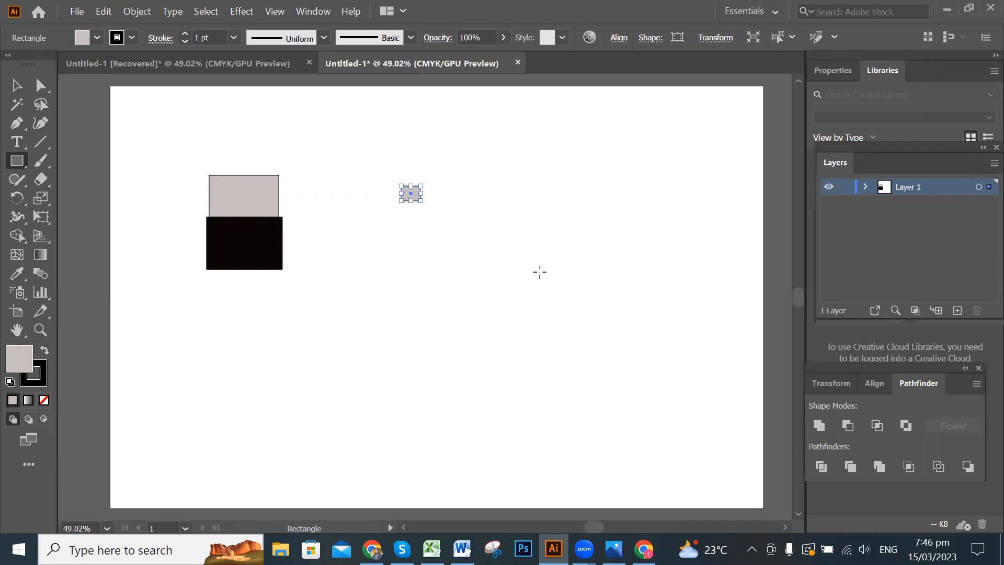
click(17, 87)
key(ctrl+1)
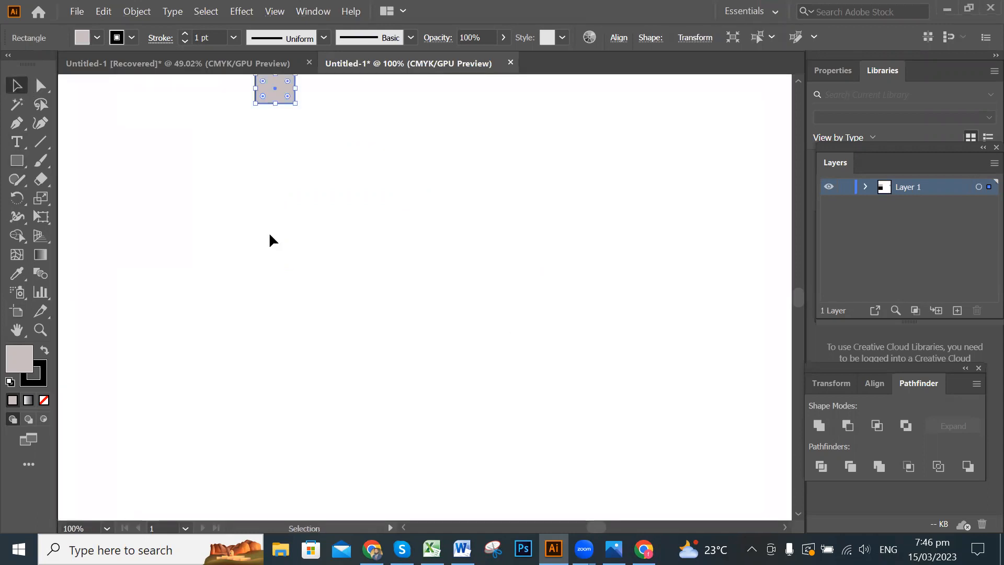
drag(325, 258, 544, 314)
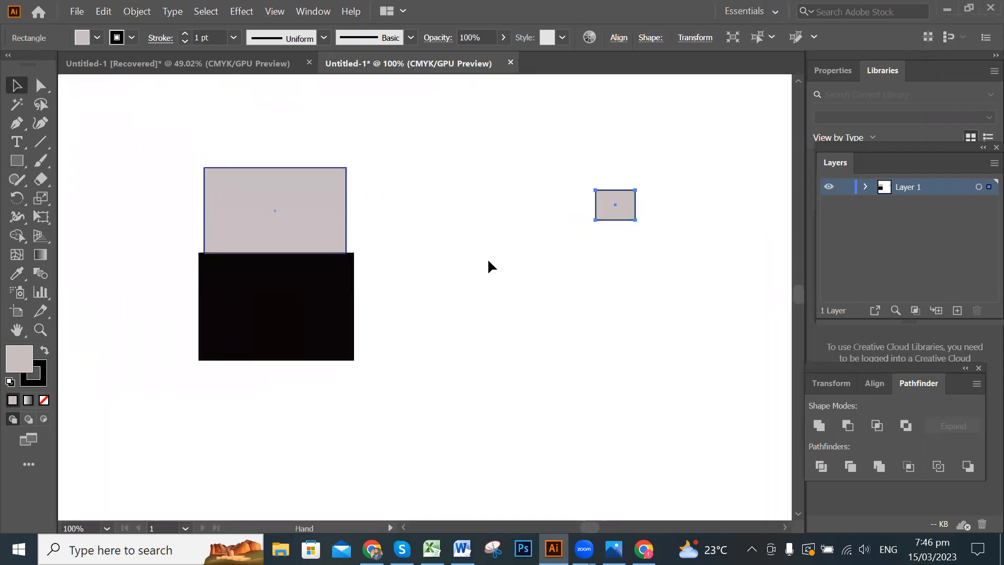
drag(662, 287, 602, 309)
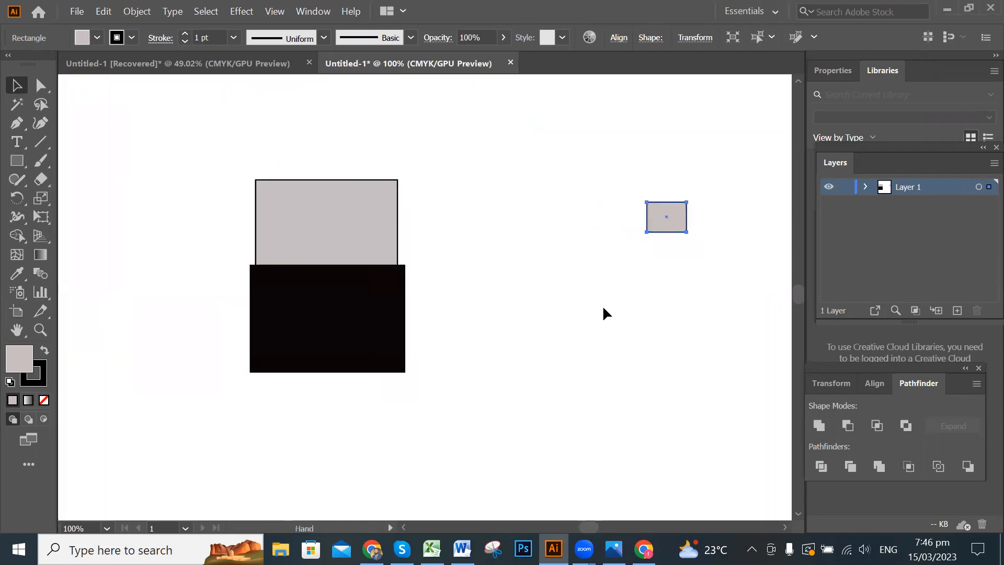
click(625, 289)
key(space)
drag(552, 288, 582, 251)
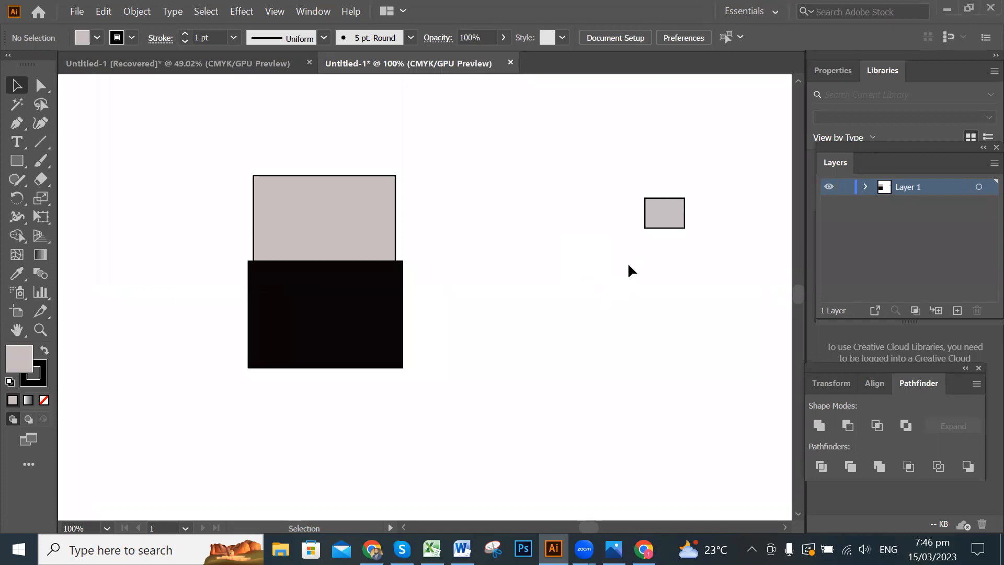
- Move the small rectangle closer to the stacked rectangles and place a copy about 28 mm to its right at the same height
key(space)
drag(680, 228, 585, 225)
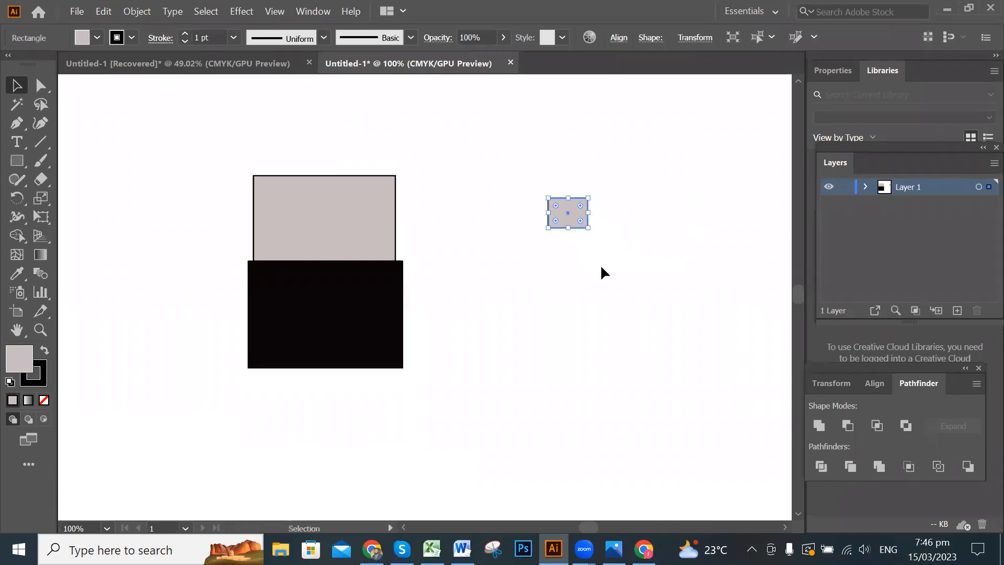
click(596, 246)
click(568, 220)
drag(577, 214, 661, 217)
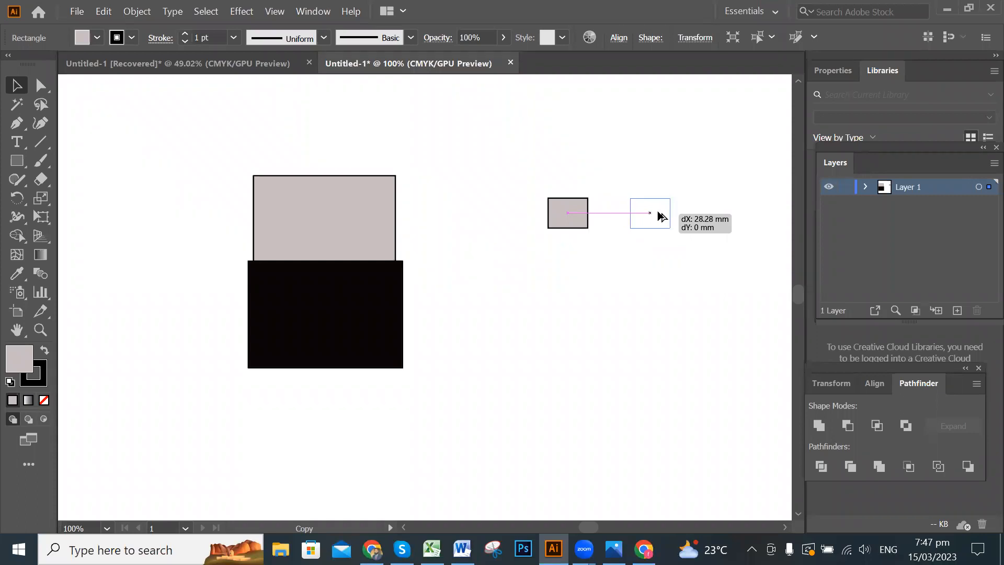
drag(660, 217, 666, 269)
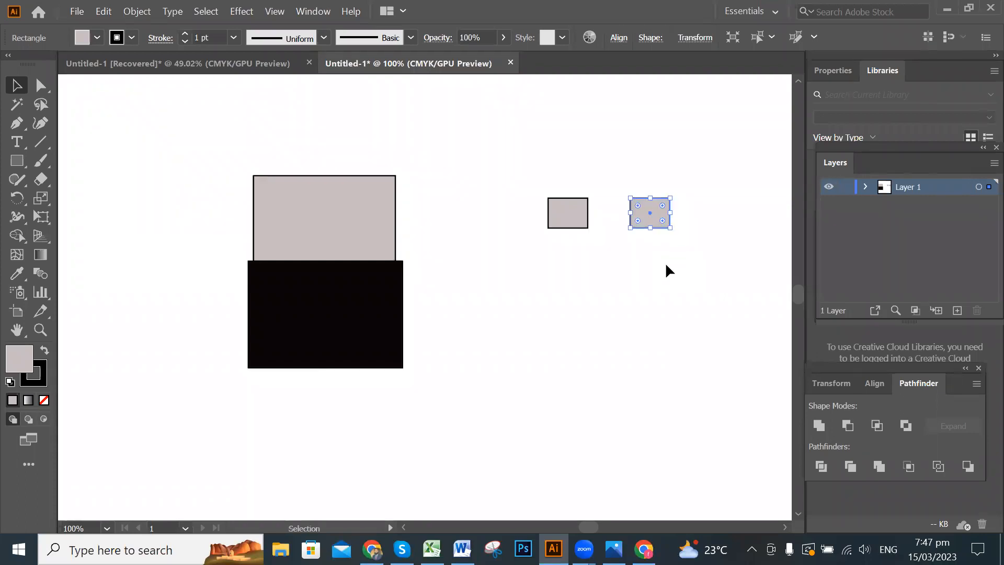
click(668, 269)
- Fill both small rectangles with white
drag(518, 180, 710, 257)
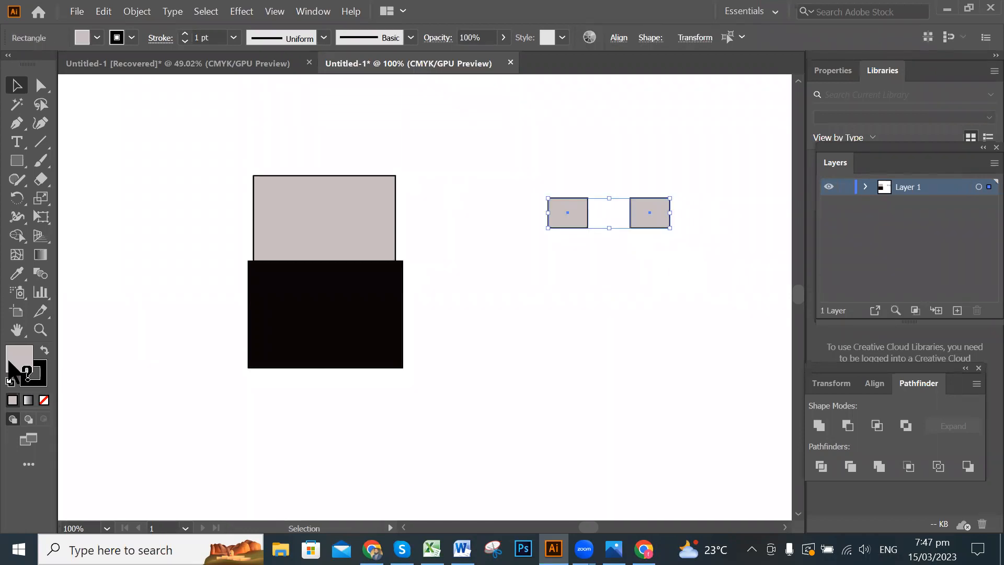
double_click(21, 364)
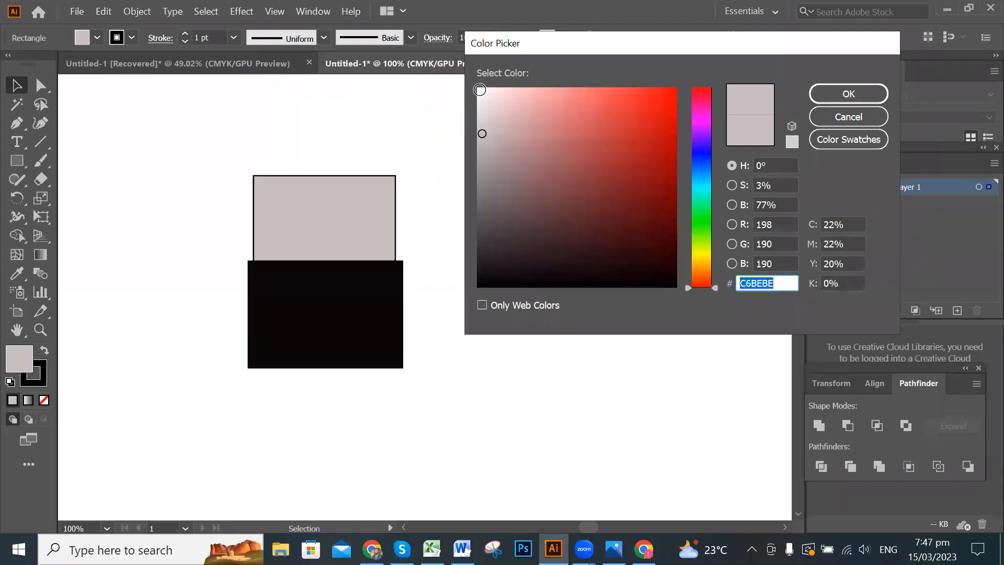
click(478, 90)
click(841, 94)
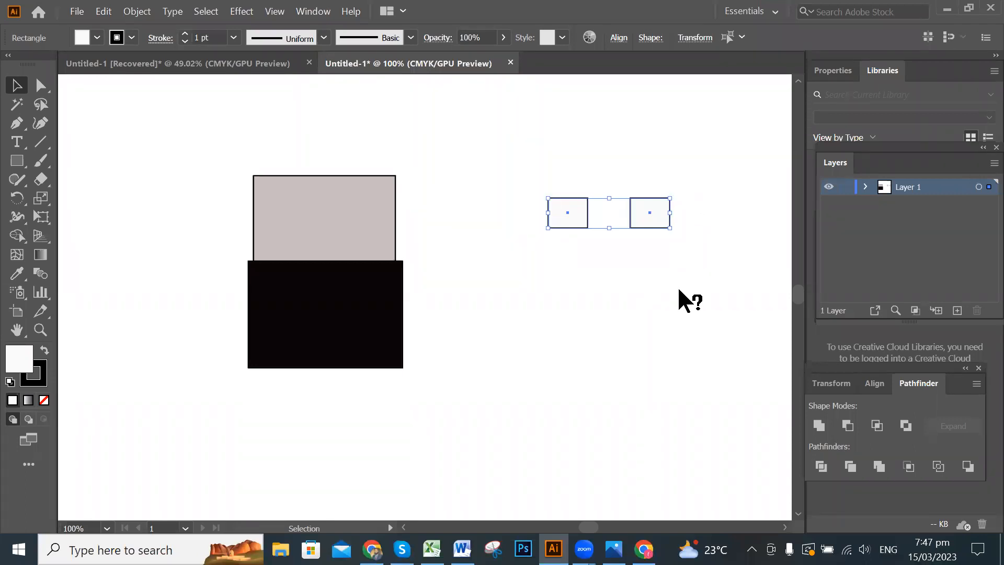
drag(507, 159, 703, 270)
click(657, 262)
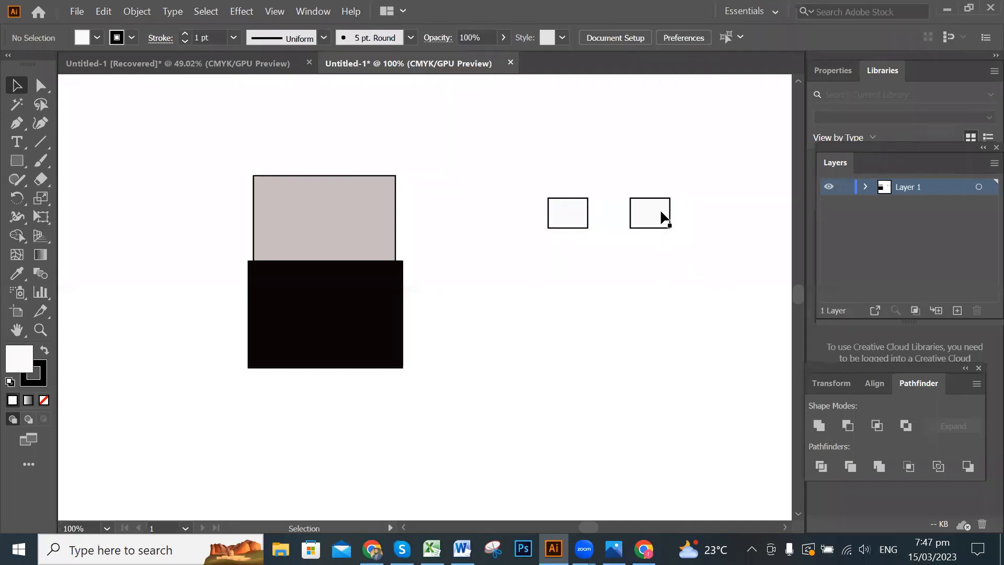
- Scale the two white rectangles down together proportionally and move the pair onto the upper part of the grey rectangle, centred horizontally
drag(511, 181, 679, 261)
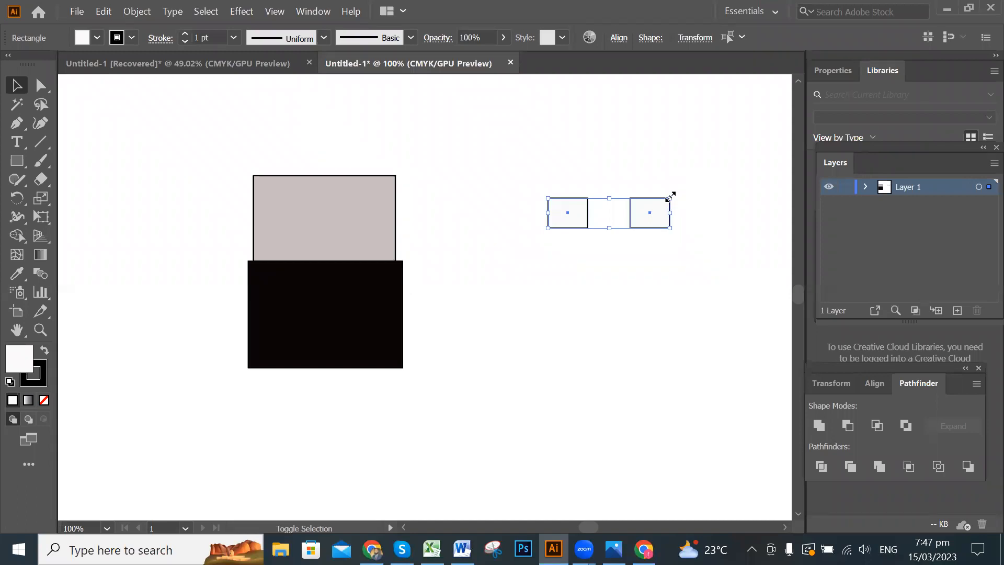
drag(653, 201, 634, 206)
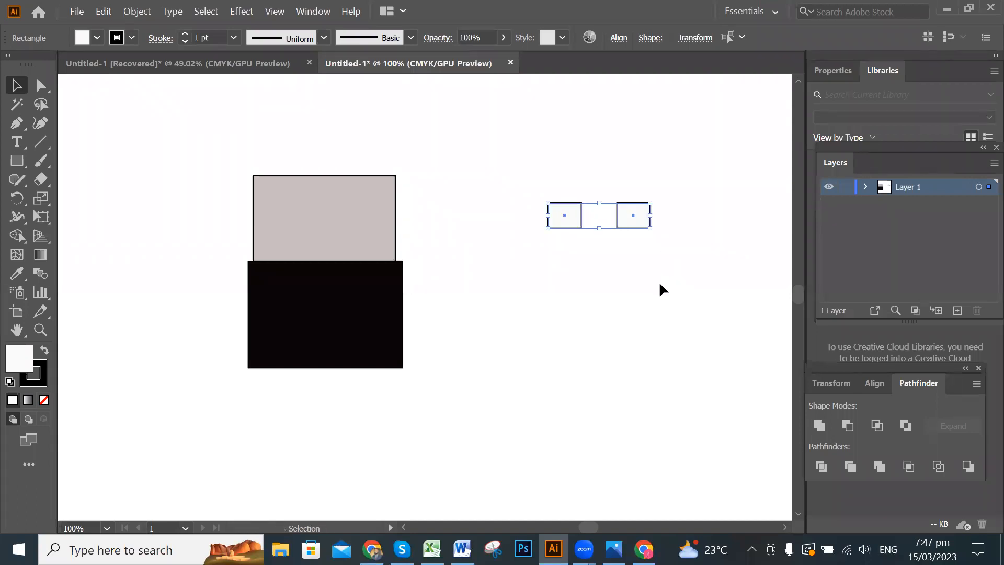
click(659, 284)
drag(526, 181, 368, 215)
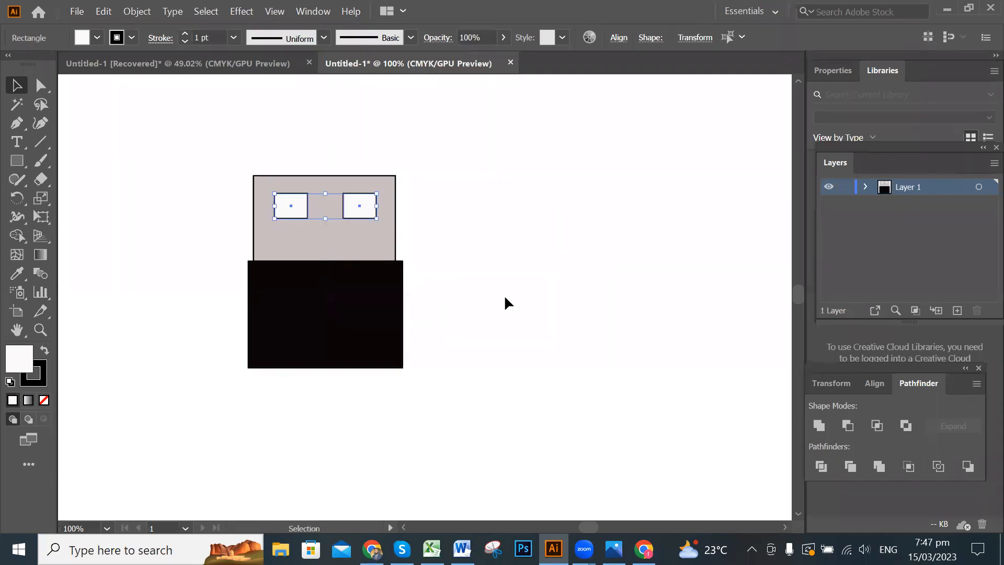
- Draw a small, flat white ellipse on the empty area to the right of the stacked rectangles
click(511, 299)
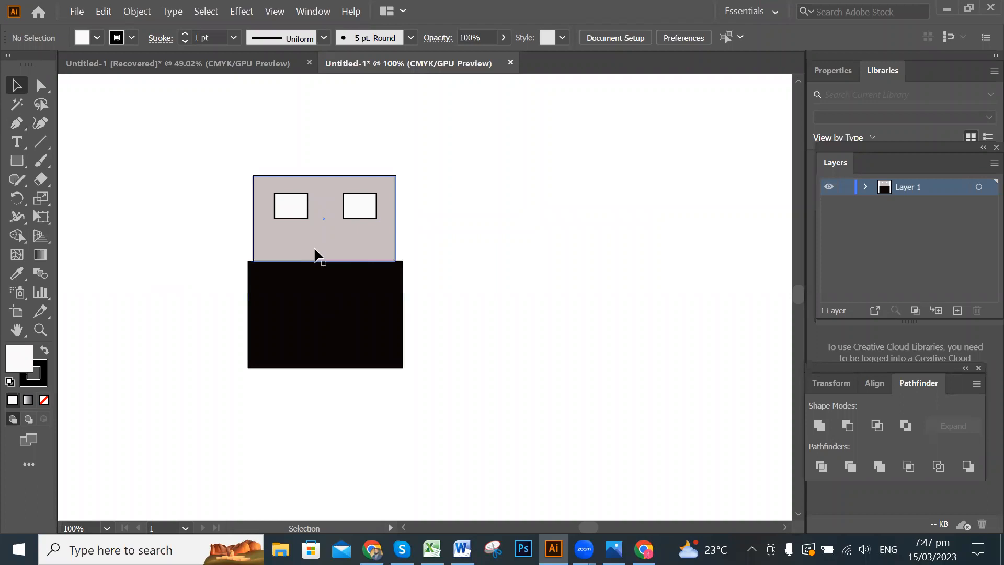
click(16, 162)
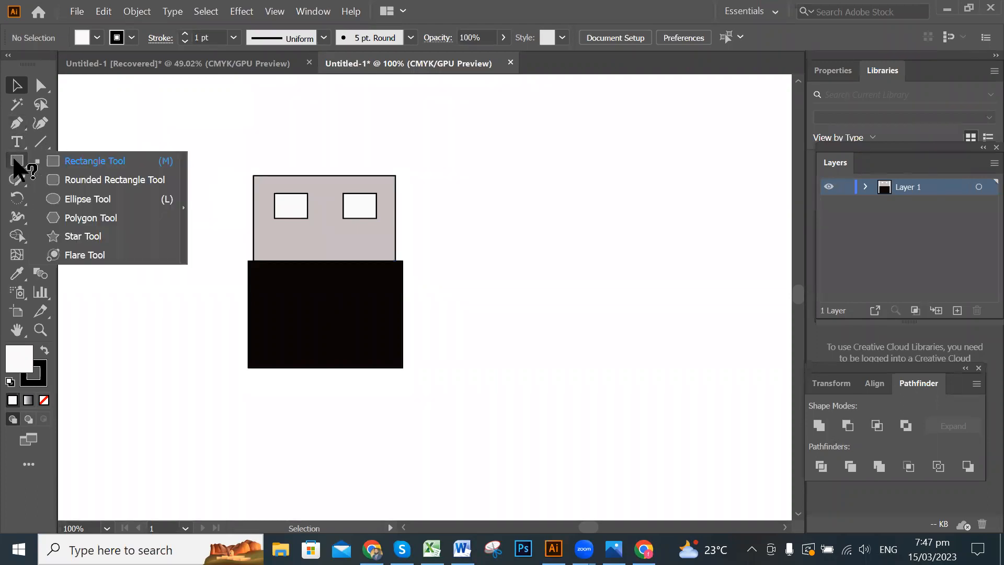
click(86, 202)
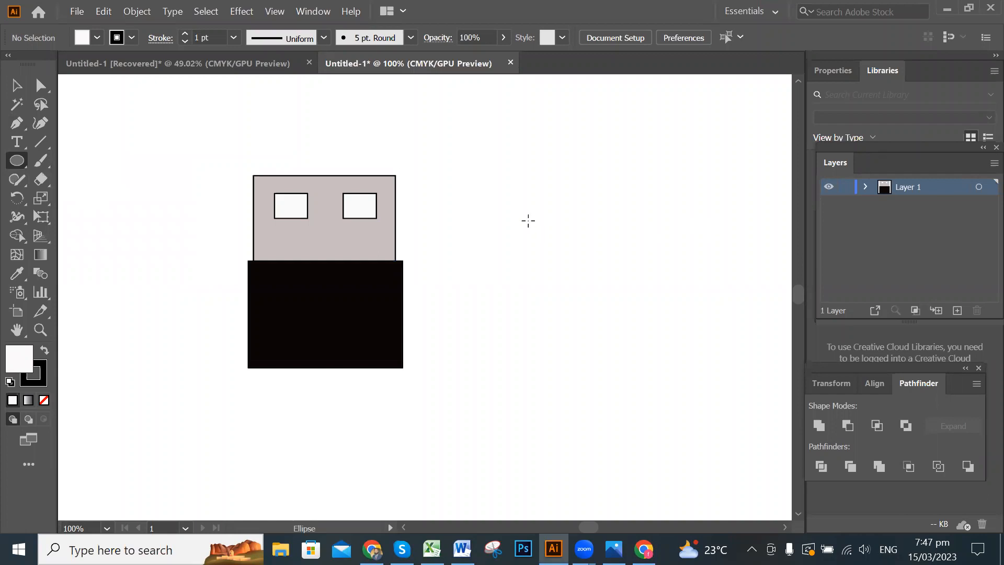
drag(530, 219, 577, 236)
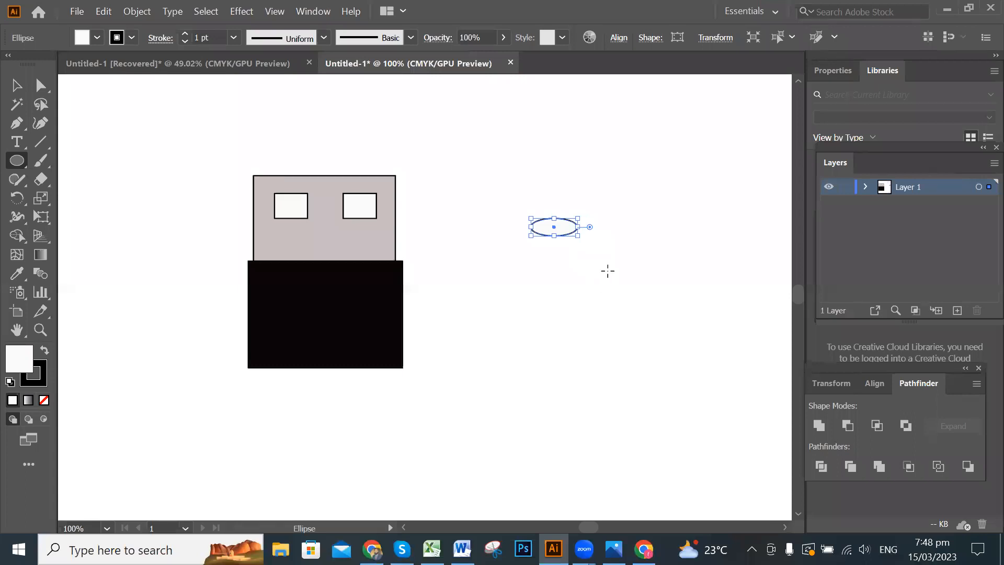
click(17, 85)
click(580, 247)
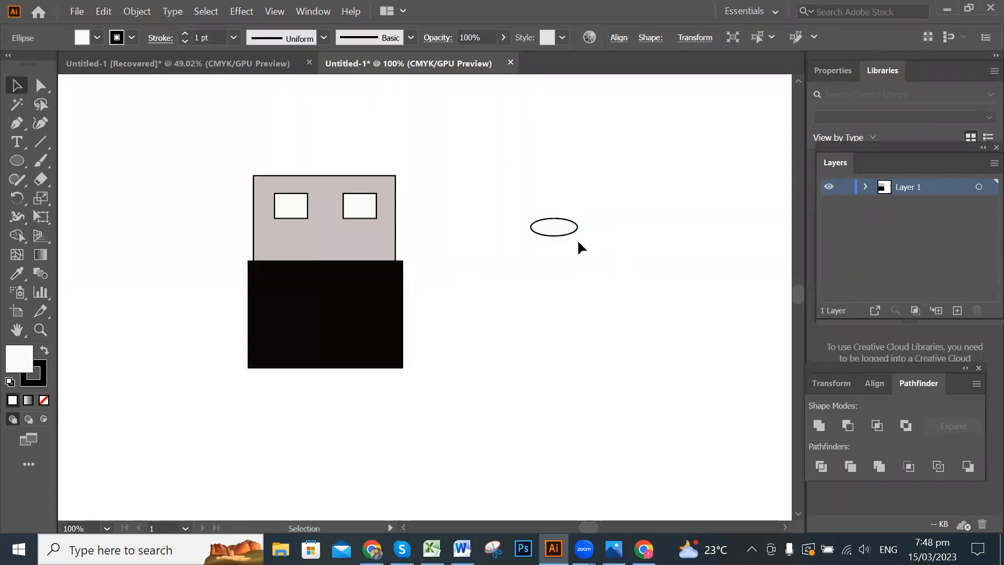
- Fill the ellipse with light grey BFBABA and move it onto the grey rectangle, centred below the two white rectangles
click(569, 230)
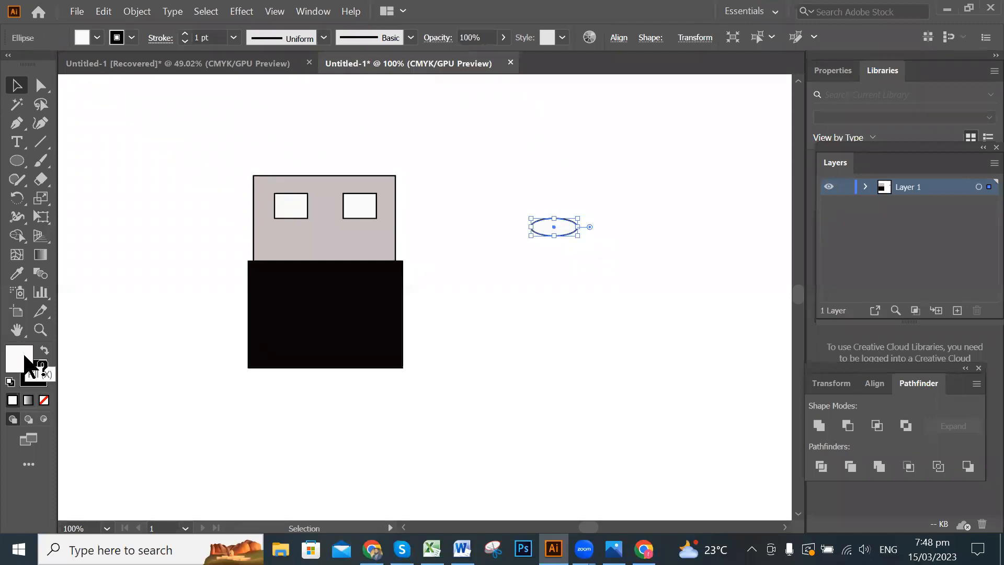
double_click(27, 364)
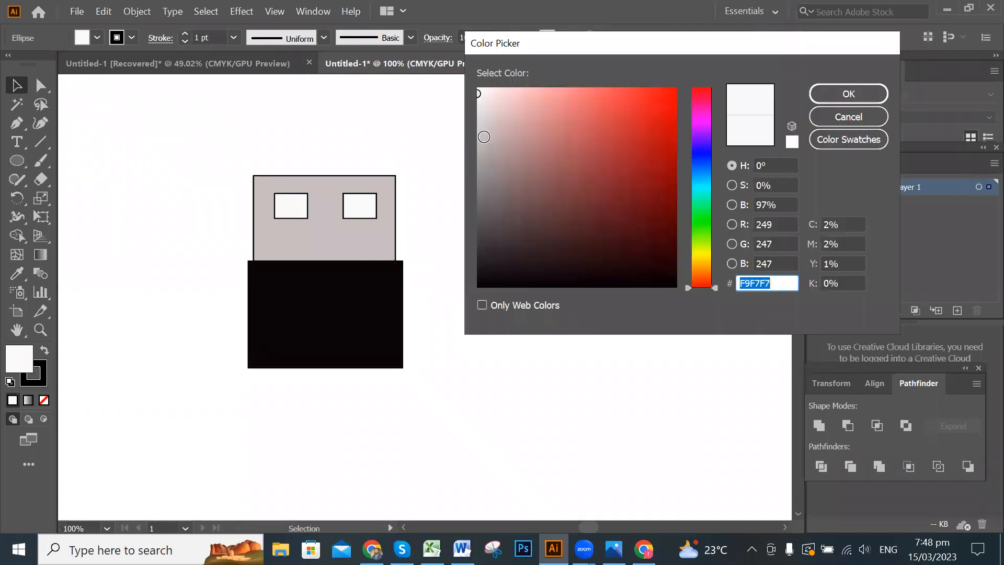
click(482, 137)
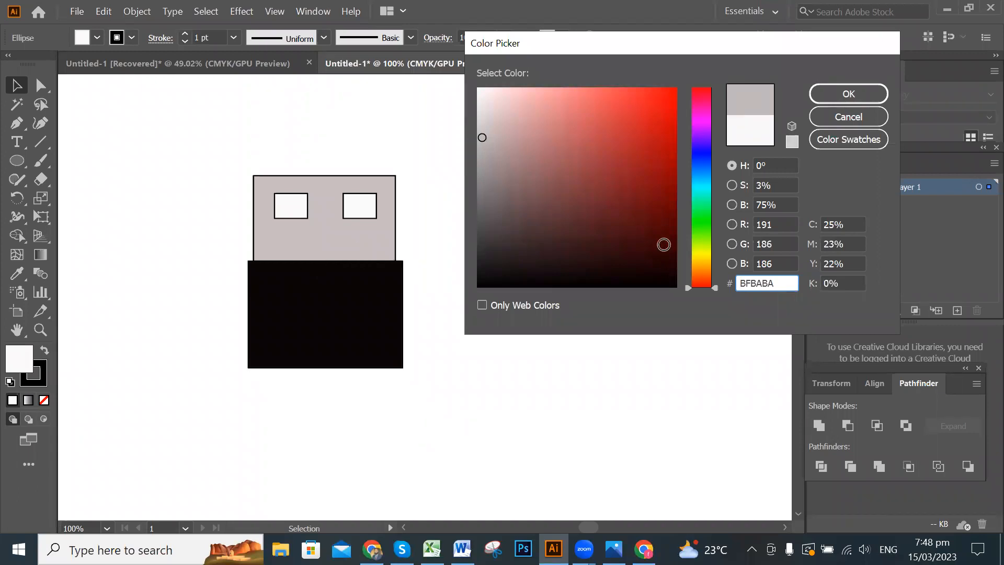
click(852, 95)
click(535, 250)
drag(553, 230, 323, 251)
click(455, 299)
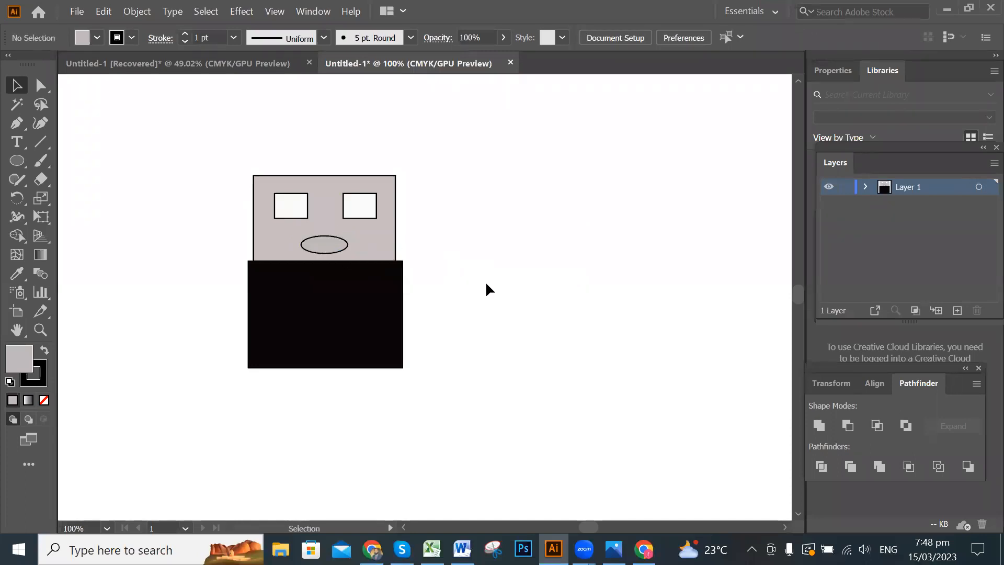
- Place a copy of the whole figure on the empty area to its right, slightly higher than the original
scroll(486, 284, down, 2)
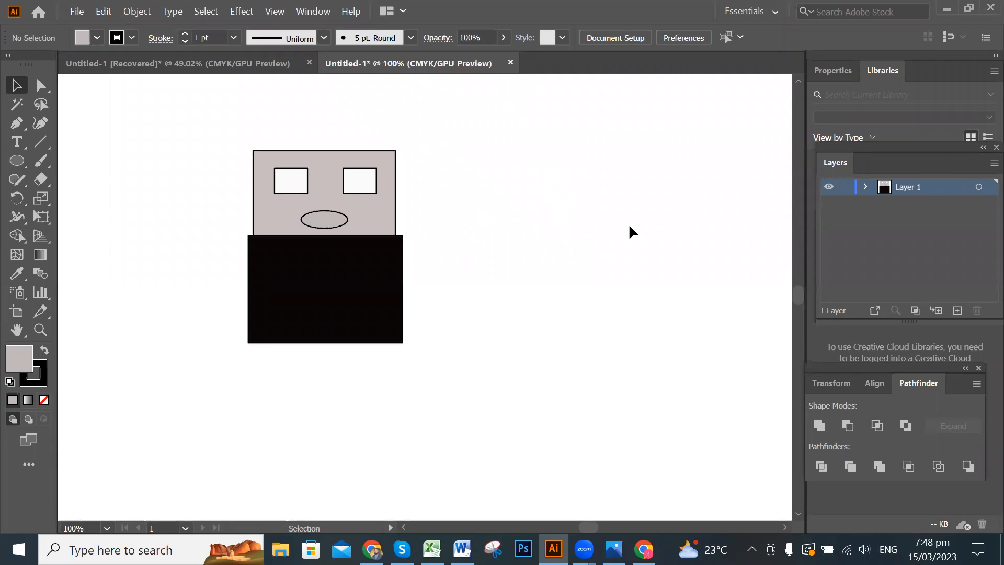
drag(183, 120, 427, 363)
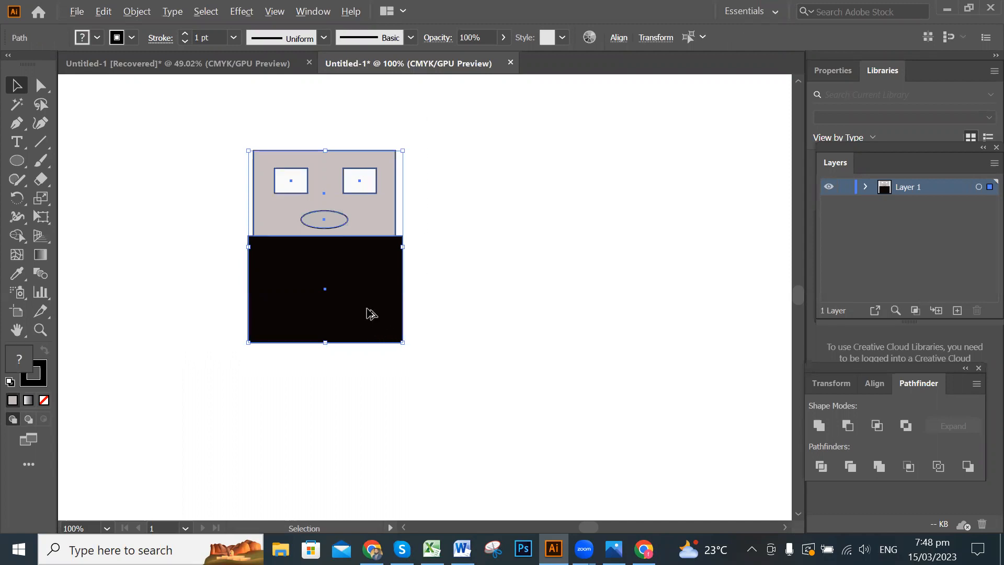
drag(370, 312, 721, 304)
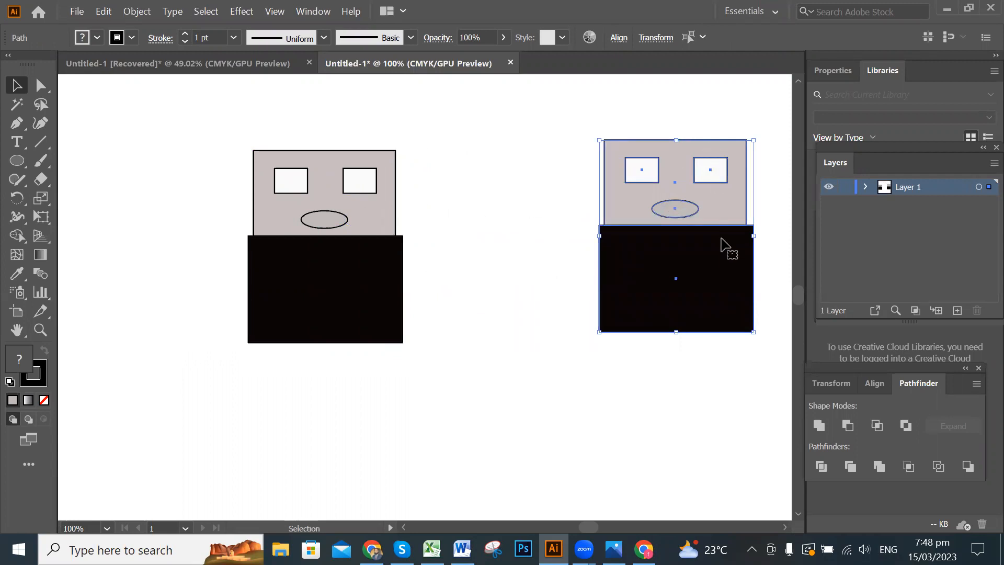
- Scale the copied figure down proportionally to about a third of its size, keeping its upper right corner in place
click(340, 309)
drag(555, 111, 758, 345)
drag(601, 333, 698, 233)
click(740, 246)
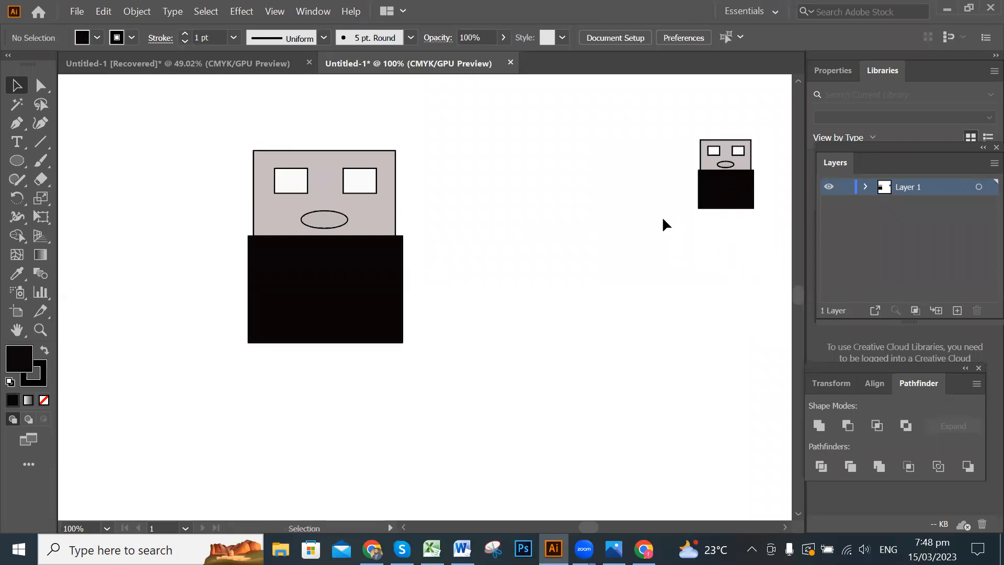
- Stretch the original figure's black rectangle downward by a little over a quarter of its height
click(336, 310)
drag(328, 342, 325, 373)
click(463, 346)
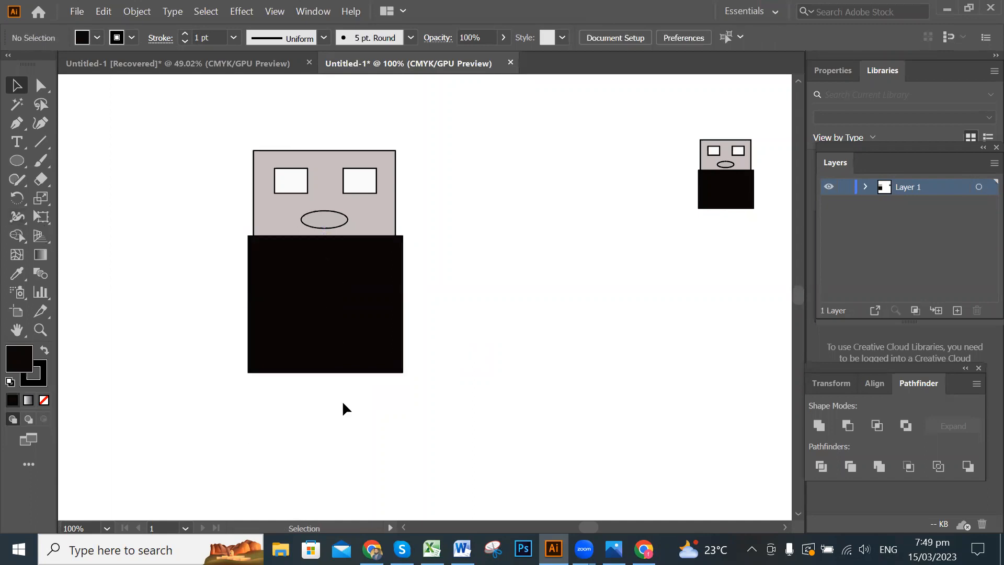
- Draw a small upright black rounded rectangle on the empty area to the right of the original figure
scroll(360, 376, down, 1)
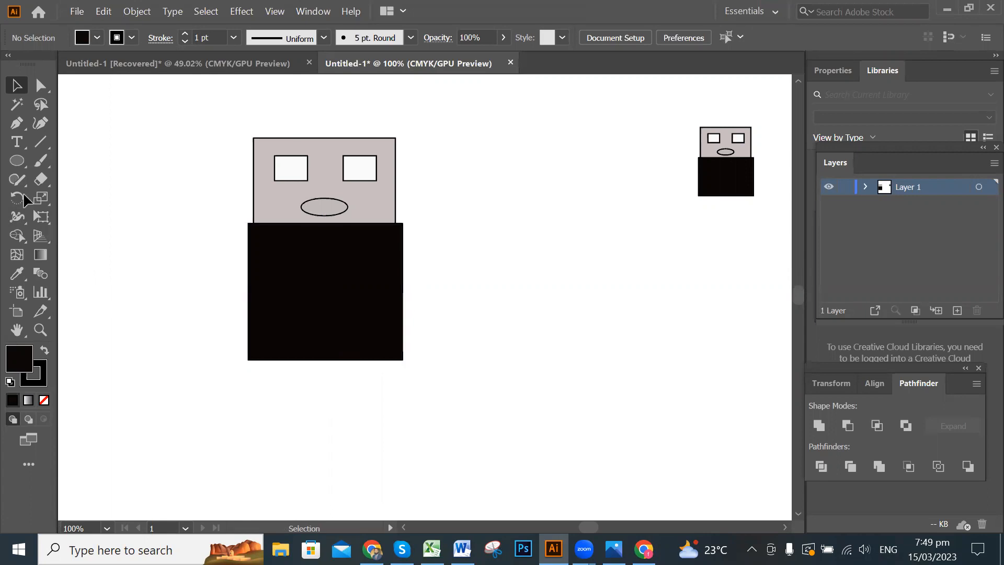
click(17, 160)
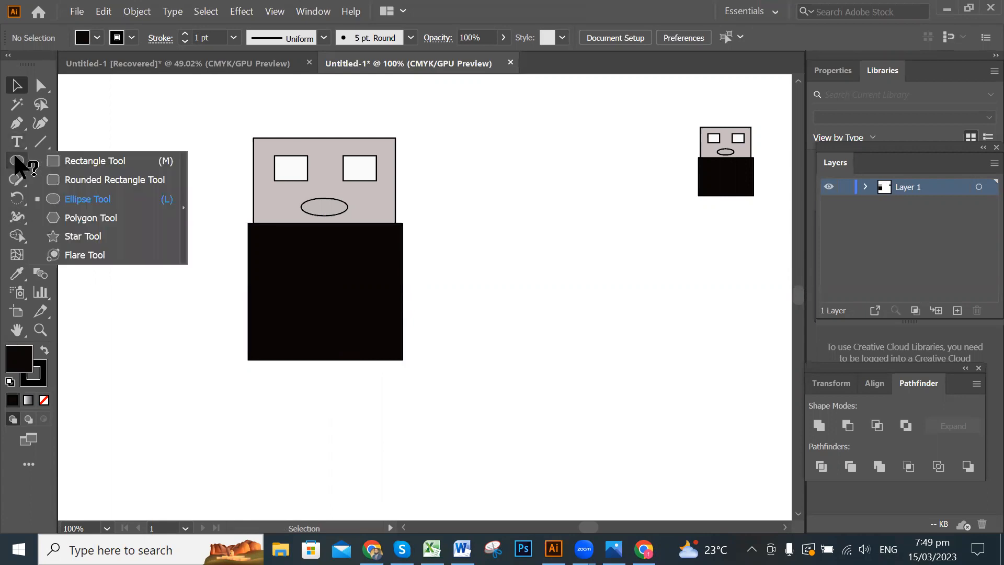
click(90, 180)
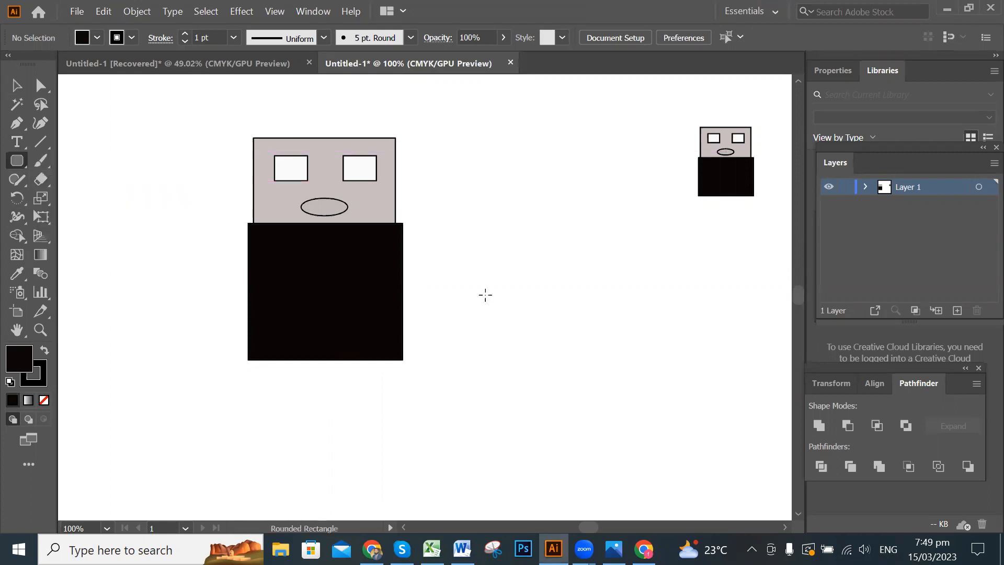
drag(470, 283, 514, 347)
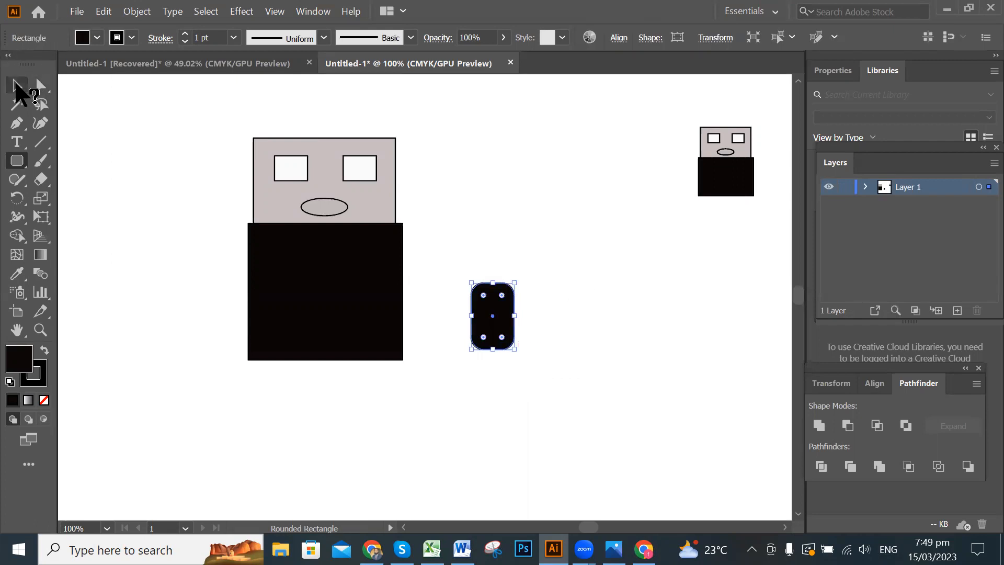
- Move the rounded rectangle to the middle of the black rectangle's lower edge, partly protruding below, and nudge the black rectangle slightly left
click(16, 85)
drag(504, 343, 337, 388)
click(559, 367)
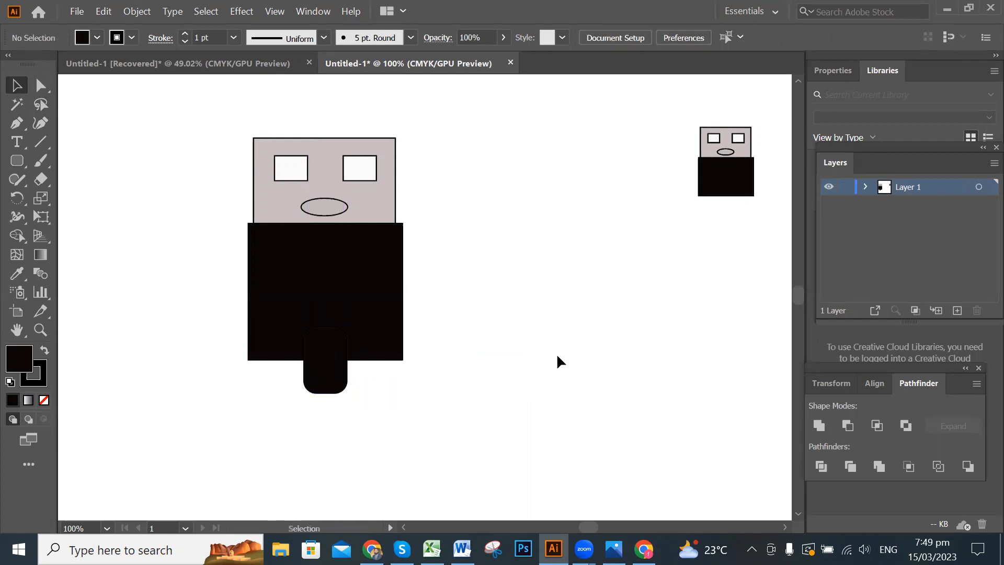
drag(337, 389, 335, 384)
click(520, 376)
click(369, 285)
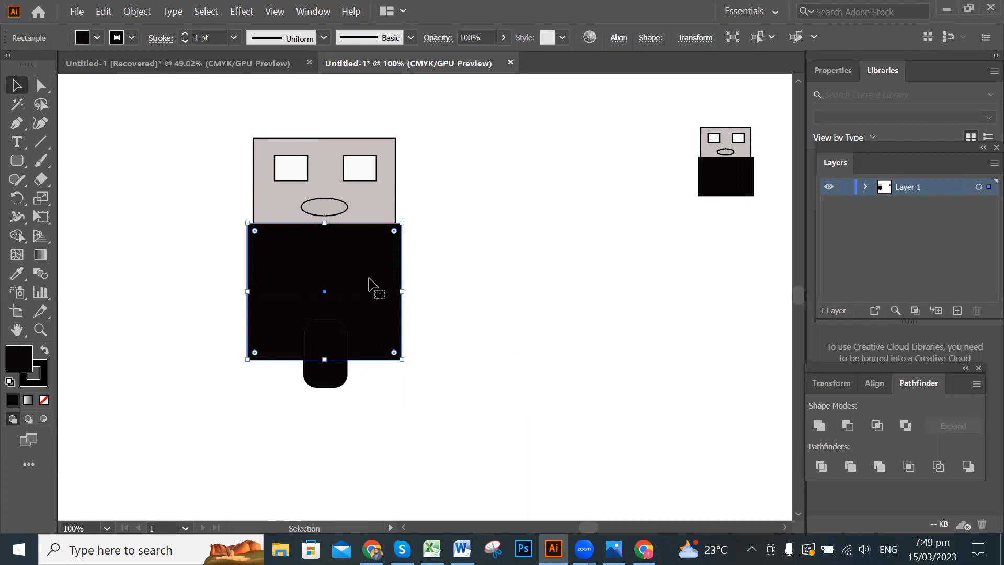
click(475, 302)
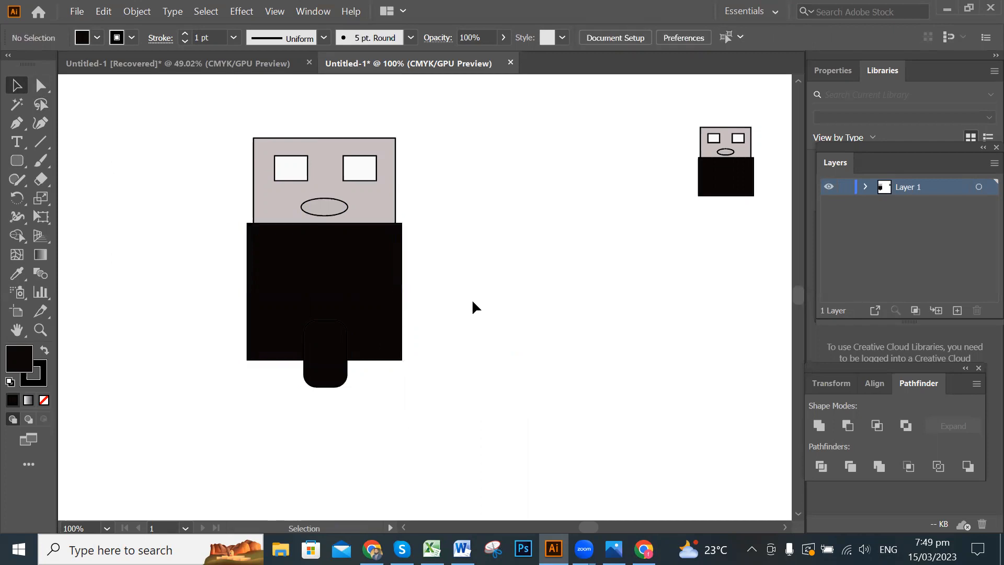
- Look through the grouped shape, pen, brush, eraser, transform, perspective, graph, slice and eyedropper tools for a freehand drawing tool
scroll(473, 301, up, 1)
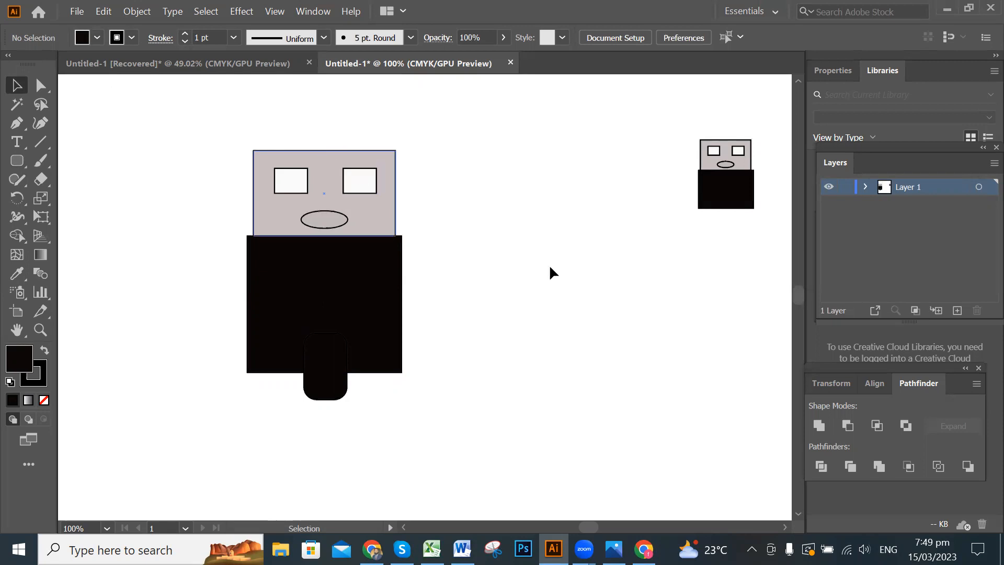
scroll(460, 246, down, 1)
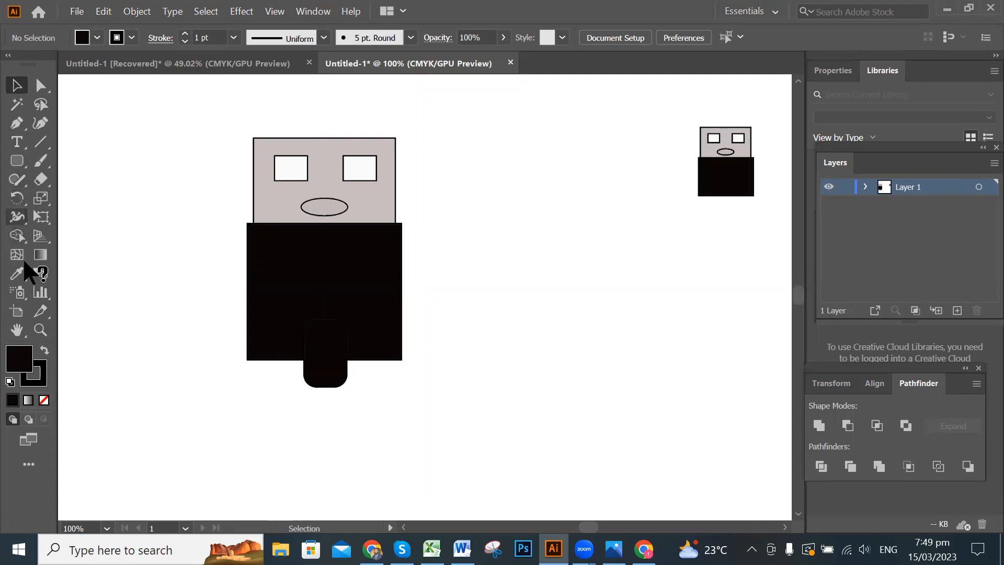
click(17, 162)
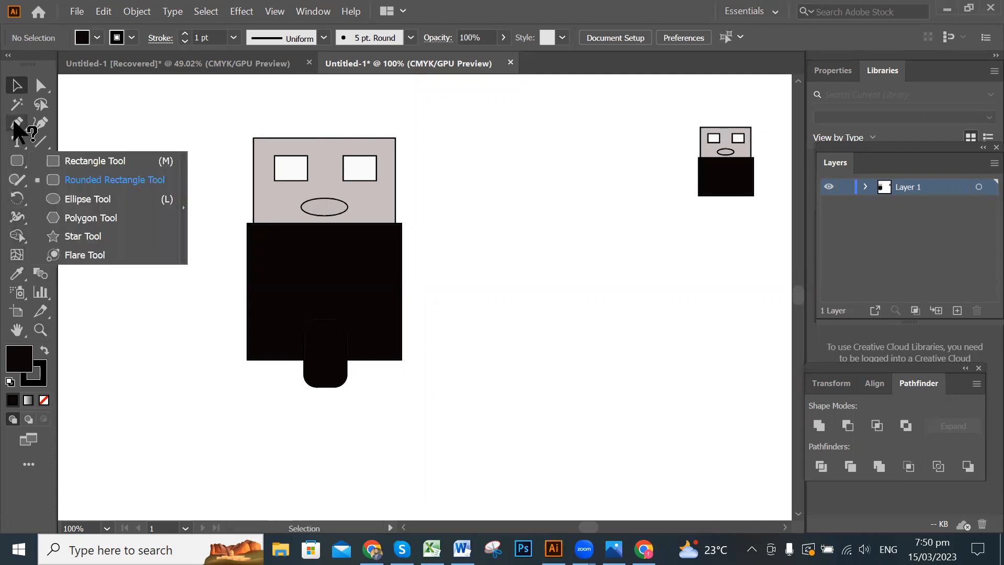
click(15, 124)
click(105, 98)
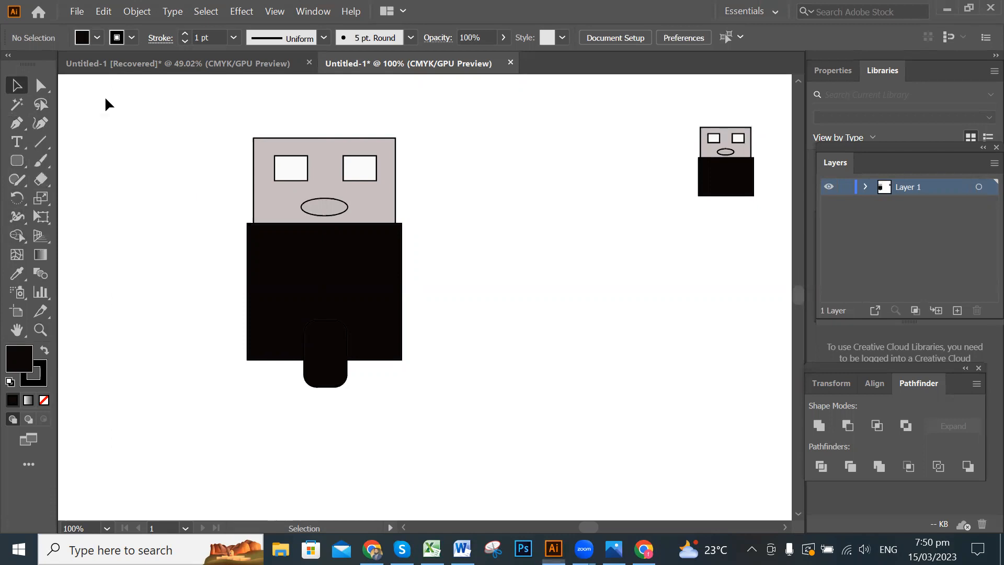
right_click(42, 145)
right_click(42, 163)
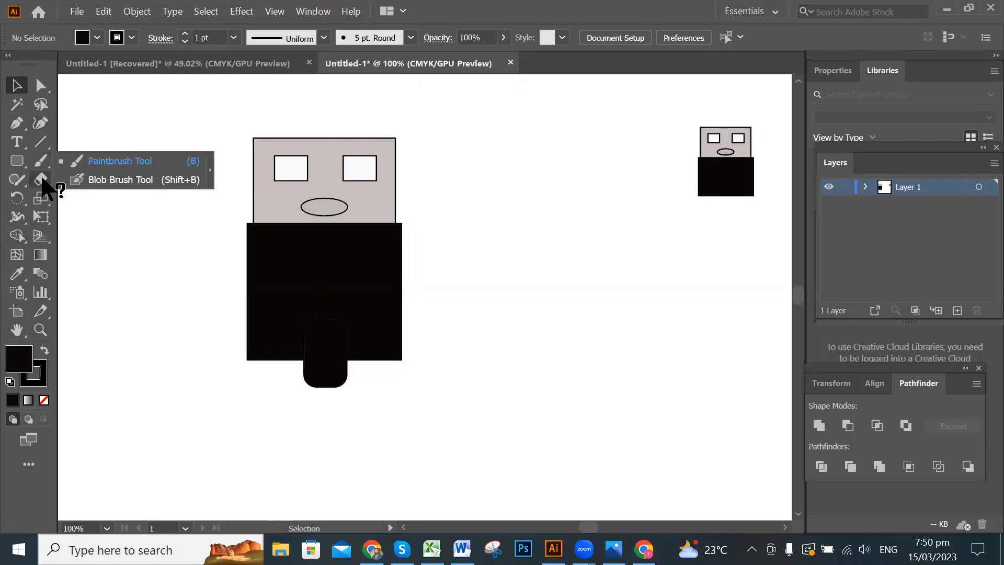
right_click(42, 179)
click(528, 70)
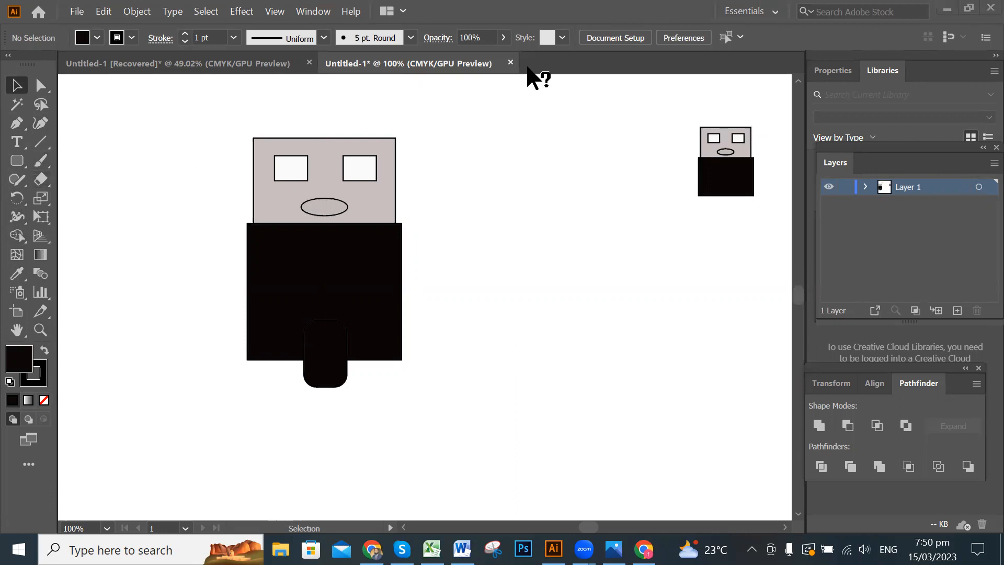
right_click(18, 276)
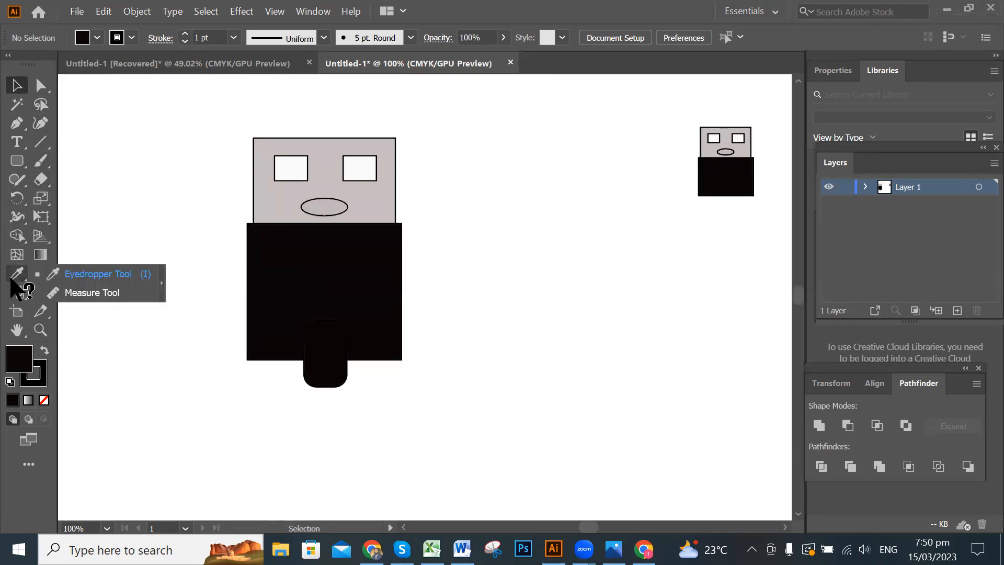
right_click(39, 312)
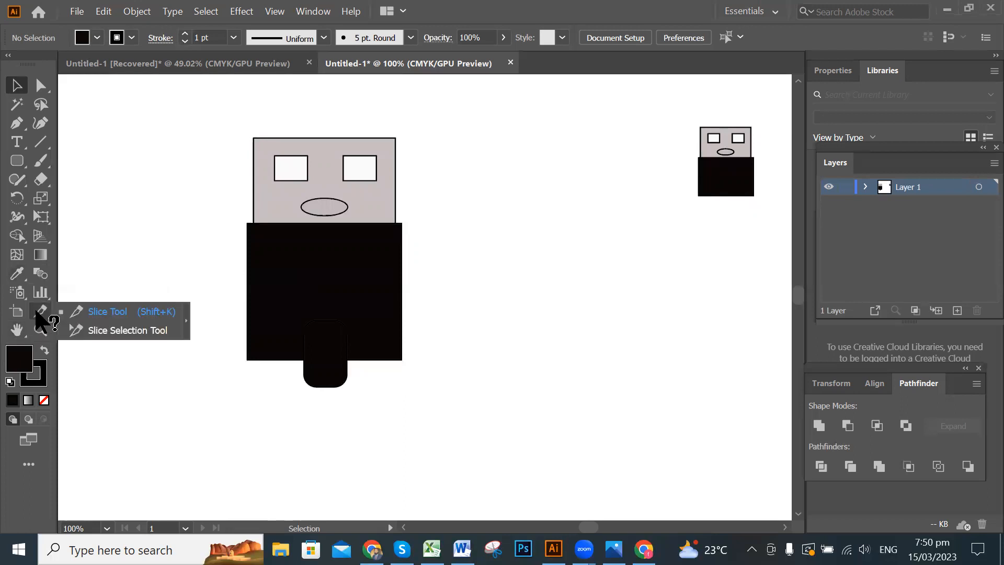
right_click(42, 293)
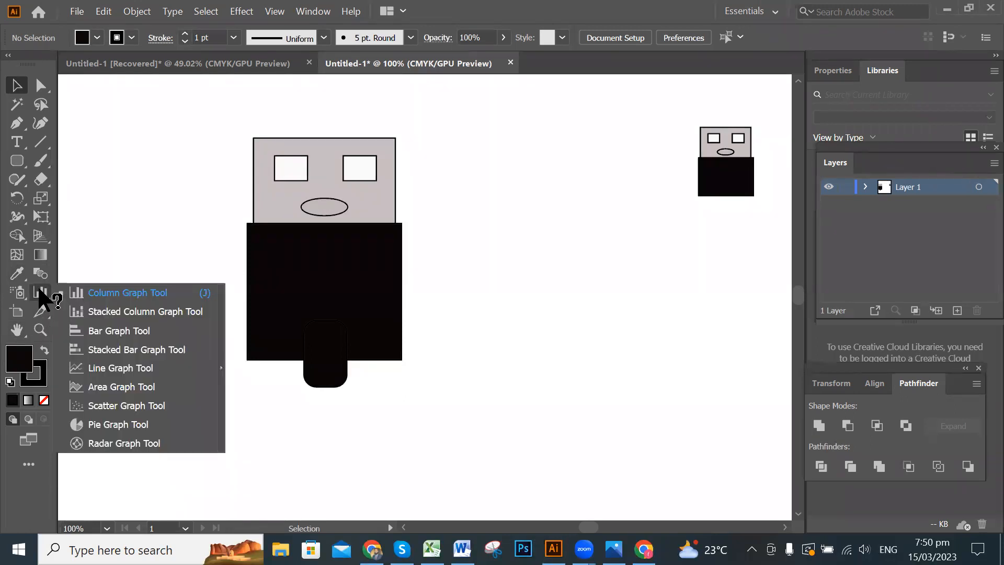
right_click(41, 268)
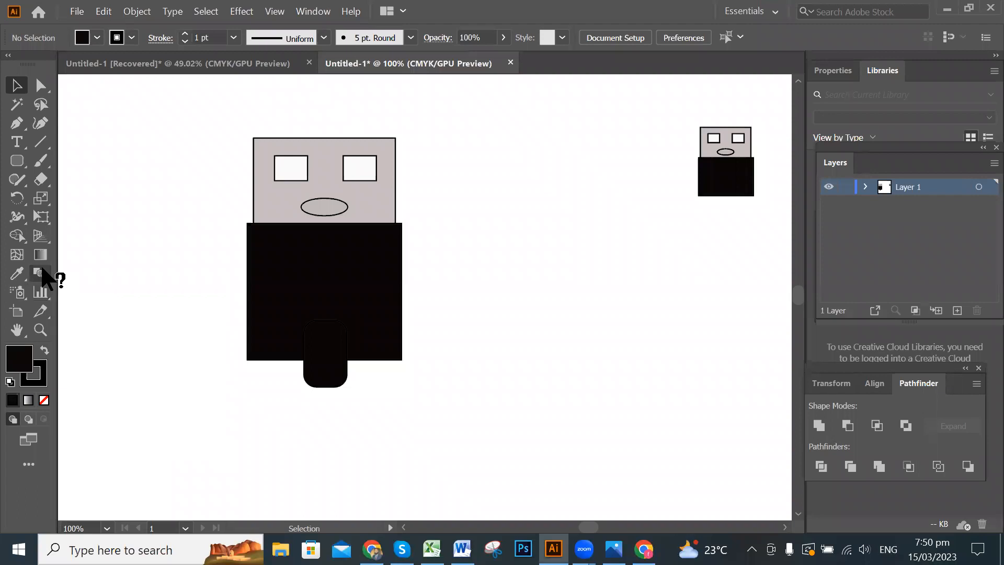
right_click(39, 238)
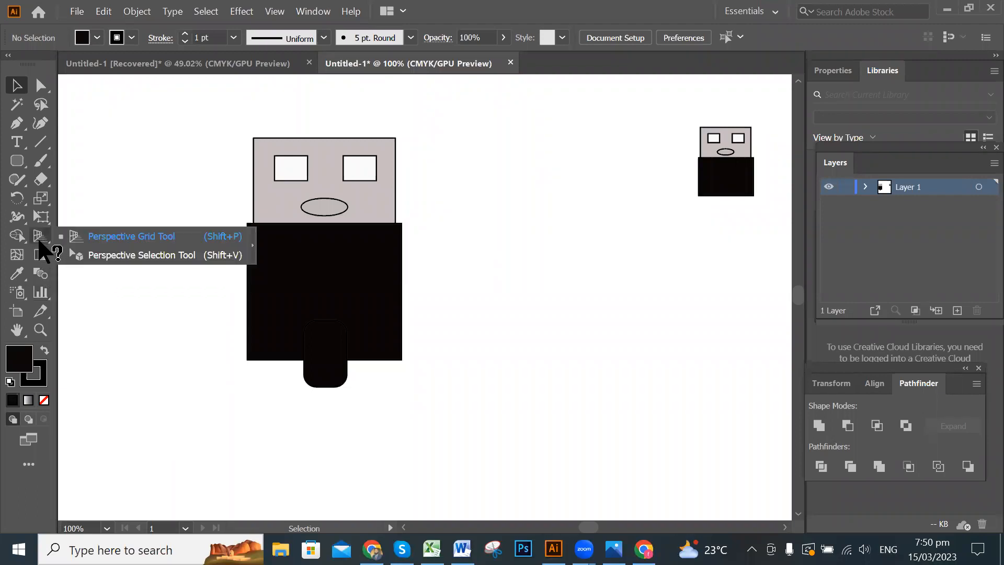
right_click(42, 215)
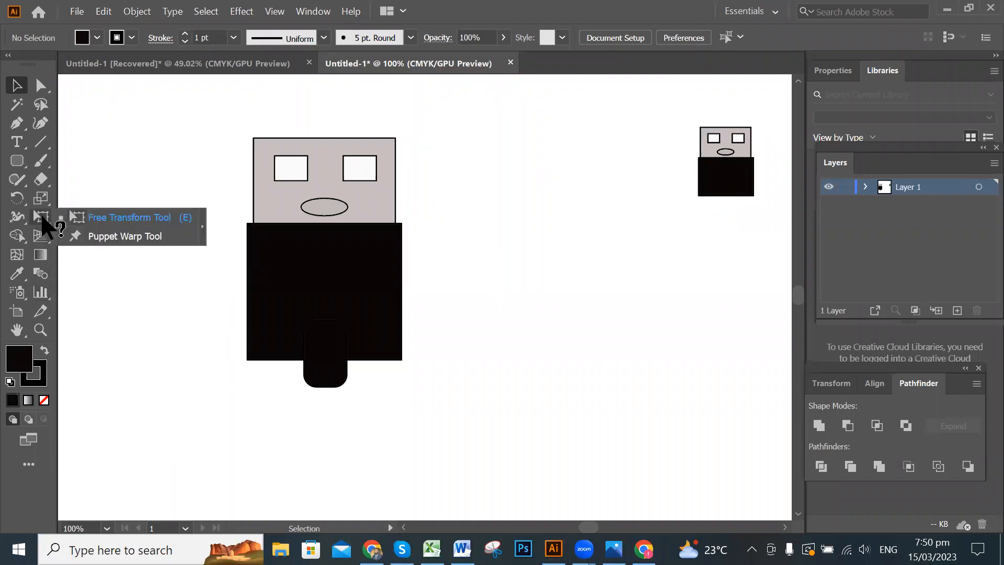
right_click(41, 199)
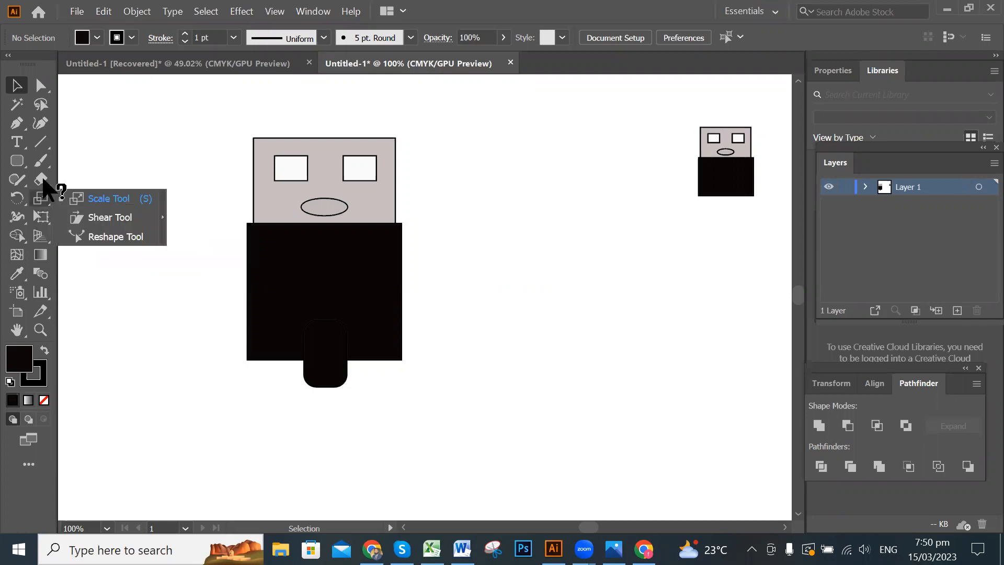
right_click(42, 177)
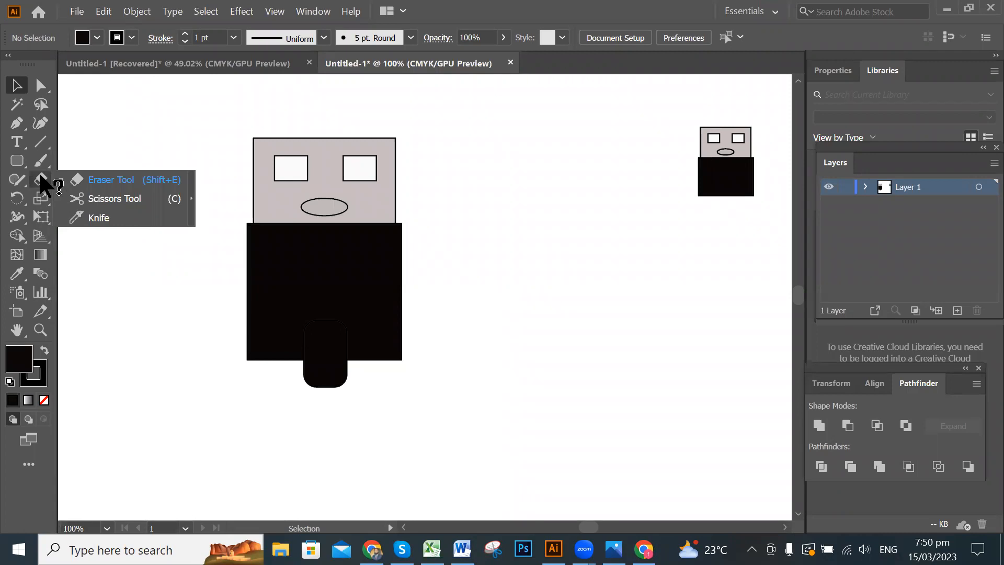
right_click(41, 162)
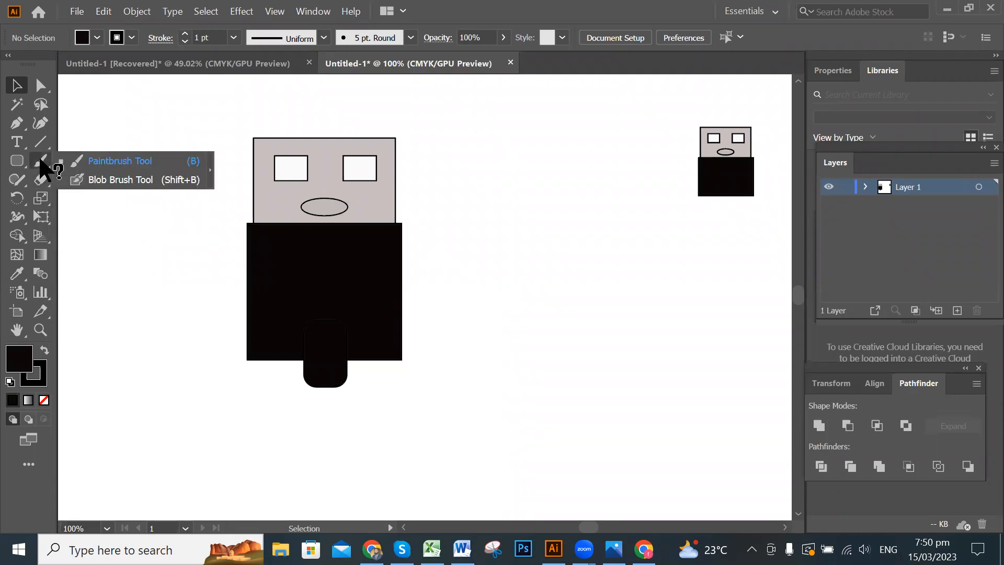
right_click(42, 144)
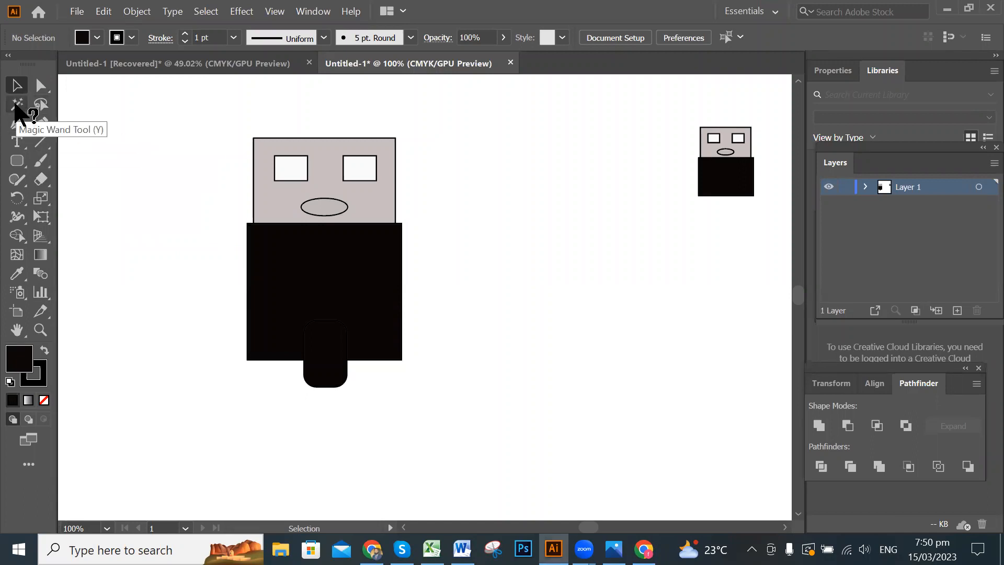
click(16, 122)
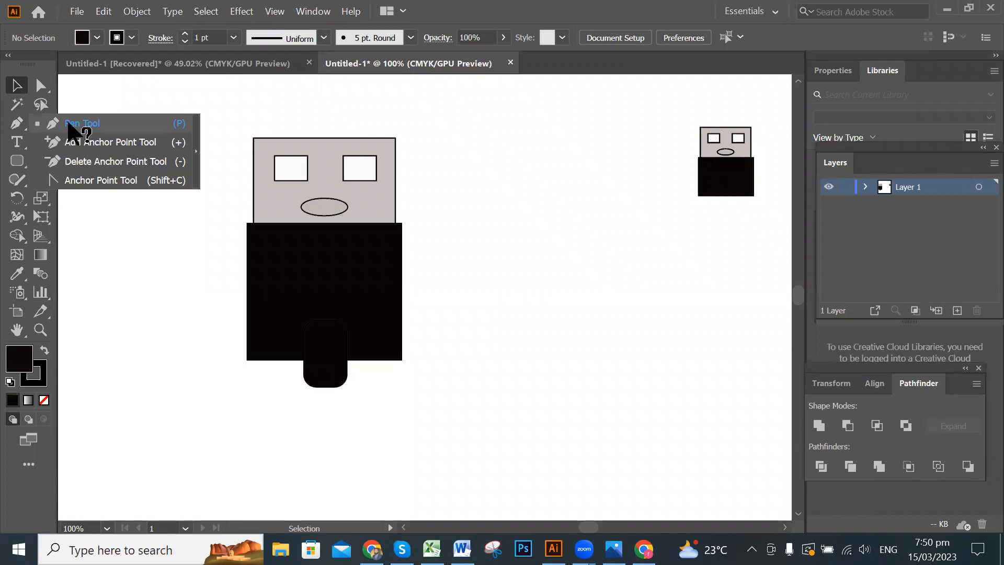
- Try drawing a looping freehand cable from the large figure's rounded tab with the Pencil tool, and remove the attempts
click(17, 180)
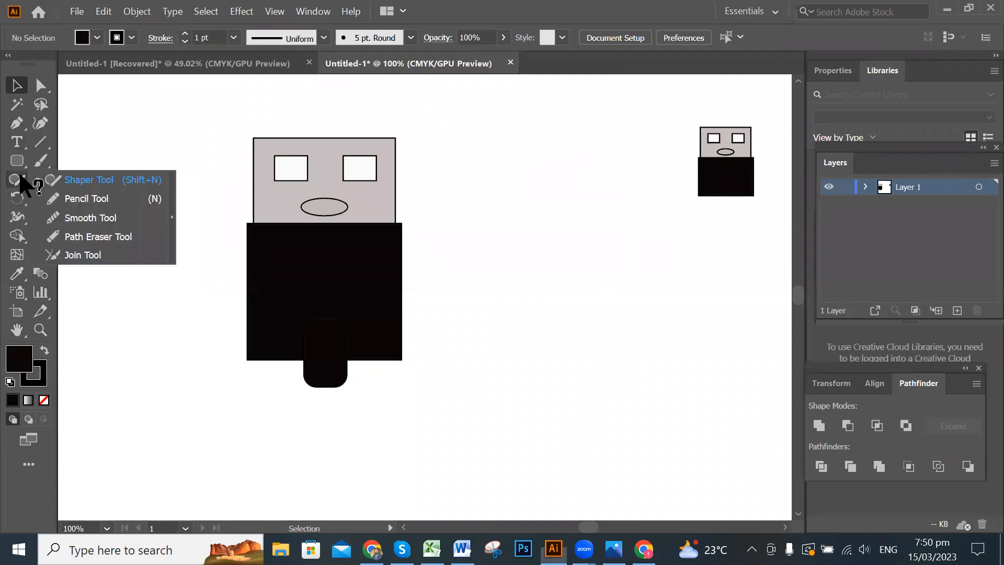
click(76, 199)
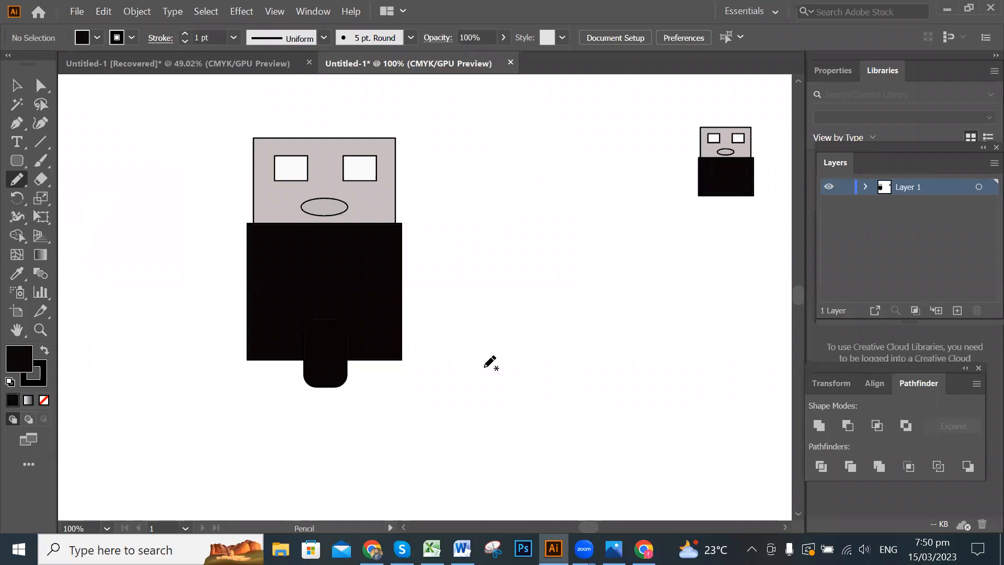
scroll(488, 358, down, 2)
key(alt)
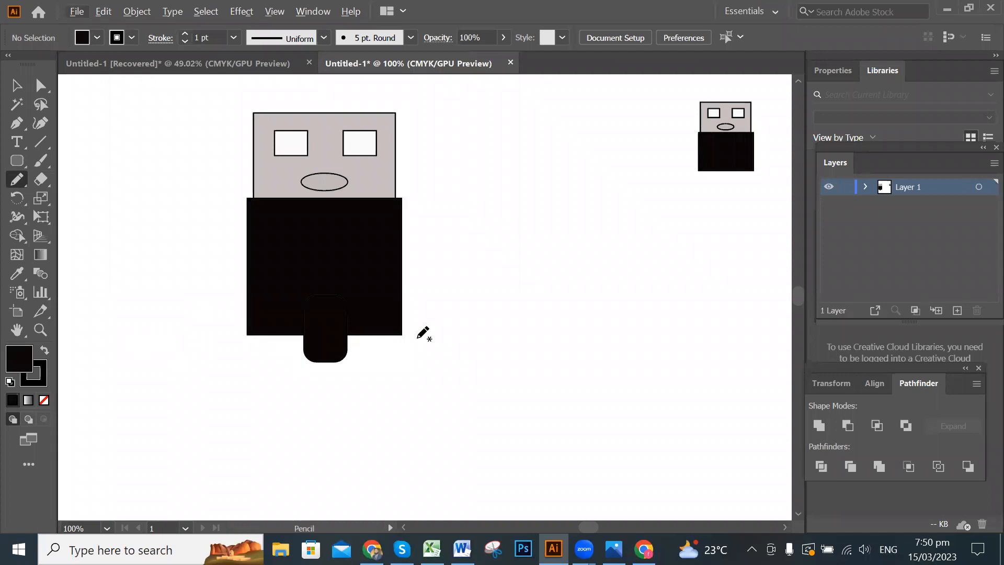
scroll(380, 320, down, 1)
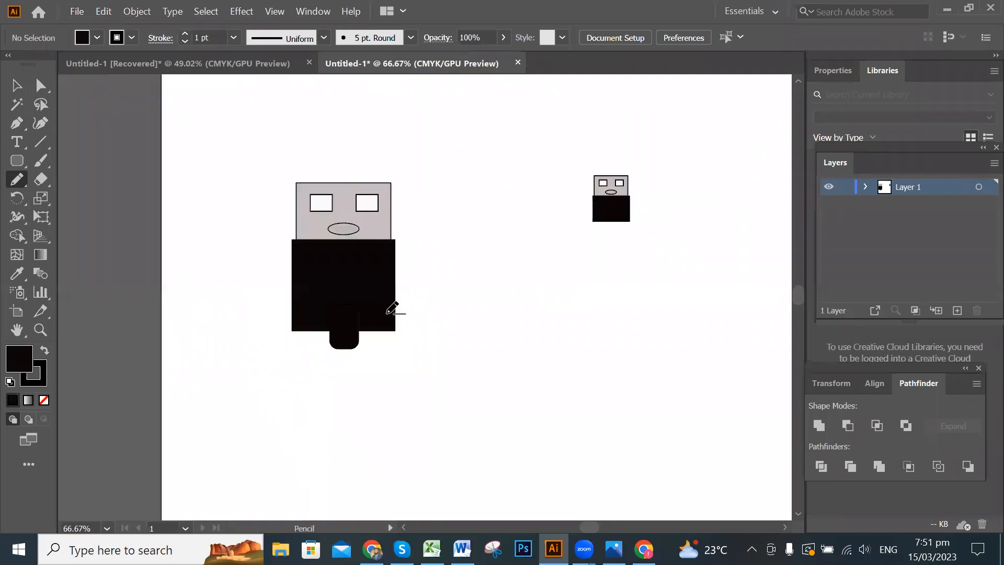
scroll(431, 310, down, 1)
key(space)
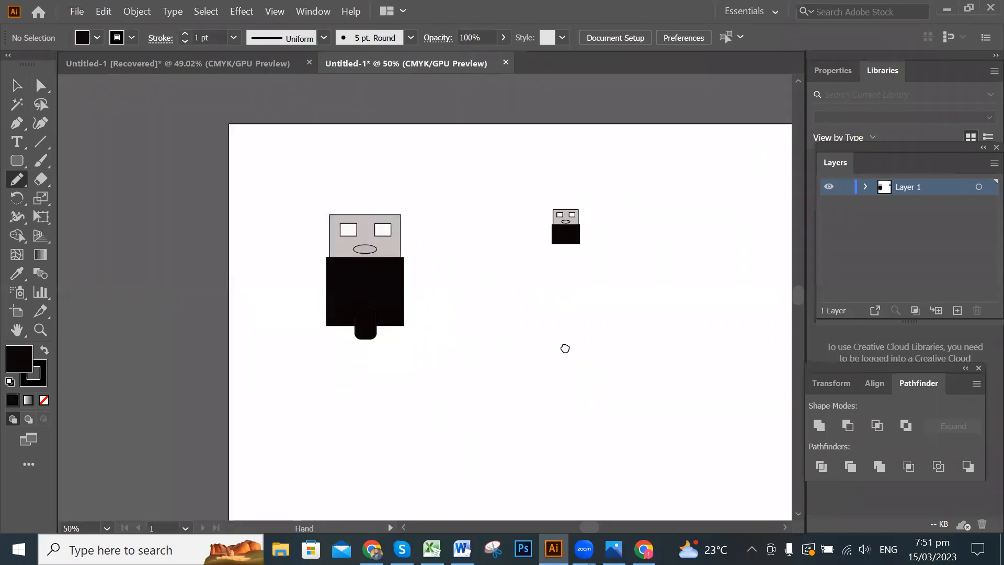
drag(598, 373, 464, 313)
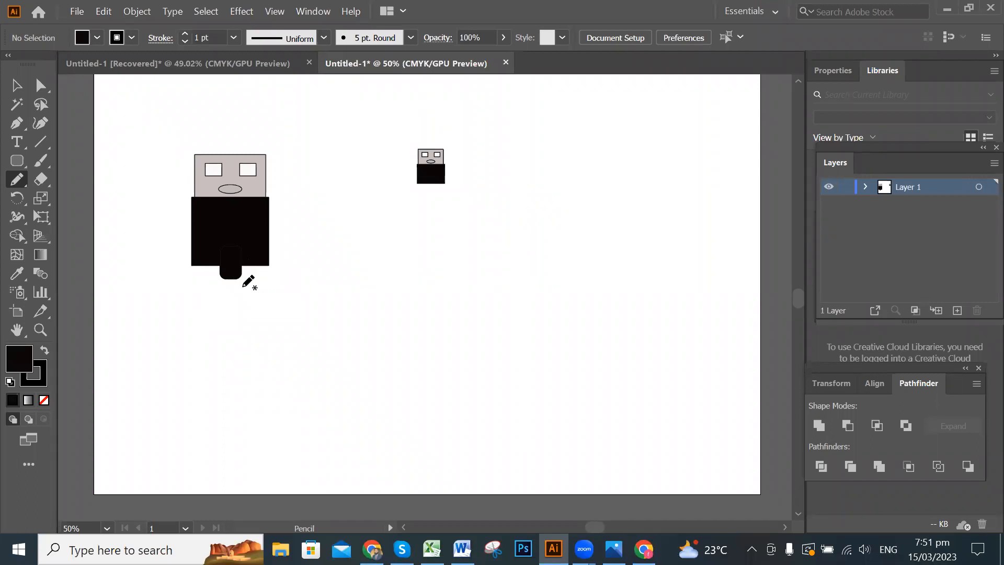
mouse_move(233, 277)
mouse_down()
mouse_move(234, 320)
mouse_move(270, 366)
mouse_move(345, 385)
mouse_move(403, 376)
mouse_move(451, 343)
mouse_move(455, 290)
mouse_move(425, 258)
mouse_move(379, 260)
mouse_move(357, 287)
mouse_move(356, 316)
mouse_move(403, 362)
mouse_move(440, 338)
mouse_move(444, 306)
mouse_move(418, 278)
mouse_move(389, 287)
mouse_move(395, 328)
mouse_move(464, 338)
mouse_move(522, 303)
mouse_move(556, 247)
mouse_move(556, 213)
mouse_move(570, 212)
mouse_move(571, 250)
mouse_move(533, 336)
mouse_move(425, 346)
mouse_up()
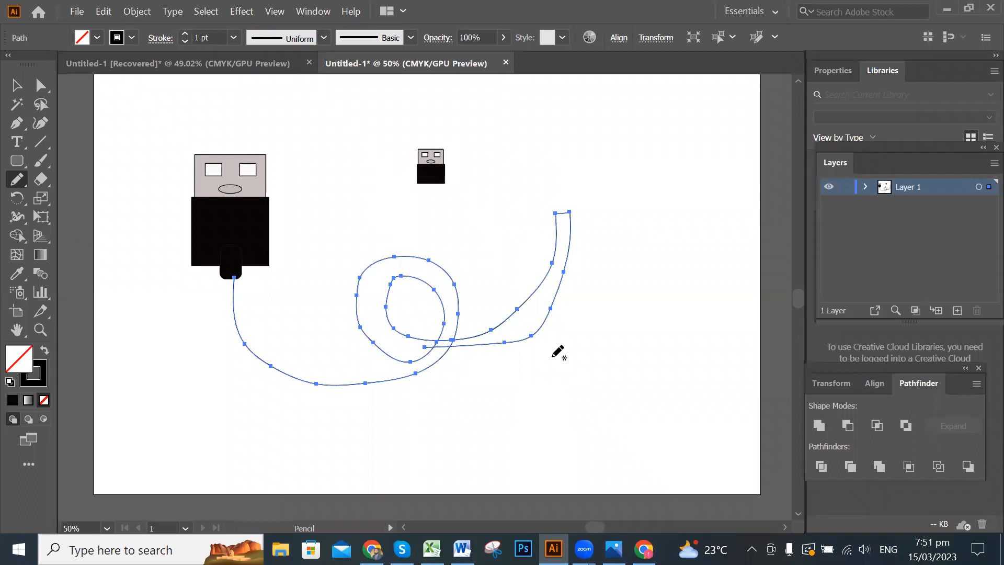
key(Delete)
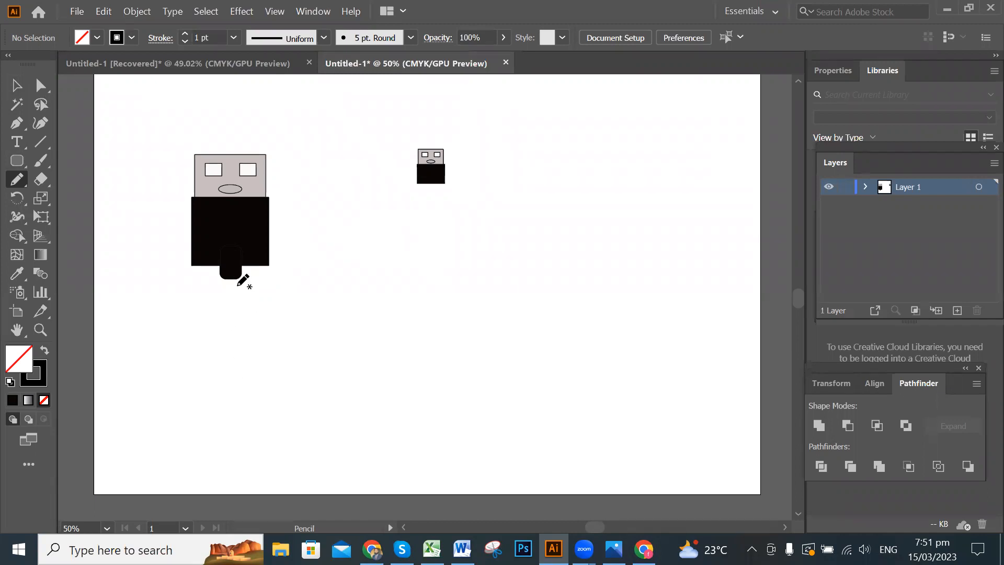
mouse_move(232, 278)
mouse_down()
mouse_move(273, 350)
mouse_move(323, 345)
mouse_move(369, 310)
mouse_move(417, 338)
mouse_move(472, 315)
mouse_move(483, 297)
mouse_up()
key(ctrl+z)
- Move the whole small figure well to the right and slightly down, level with the large figure's head
click(19, 86)
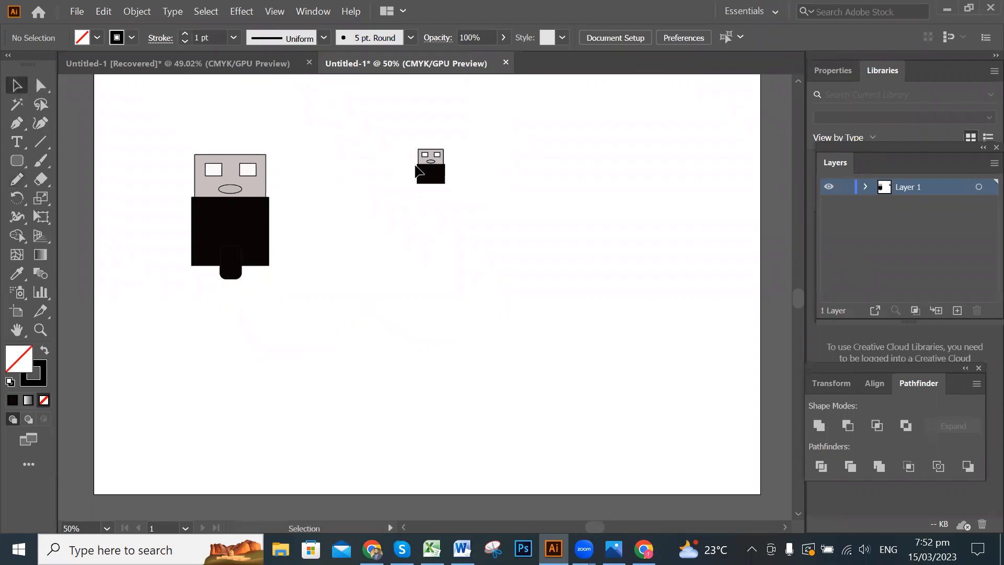
click(419, 171)
drag(626, 195, 676, 196)
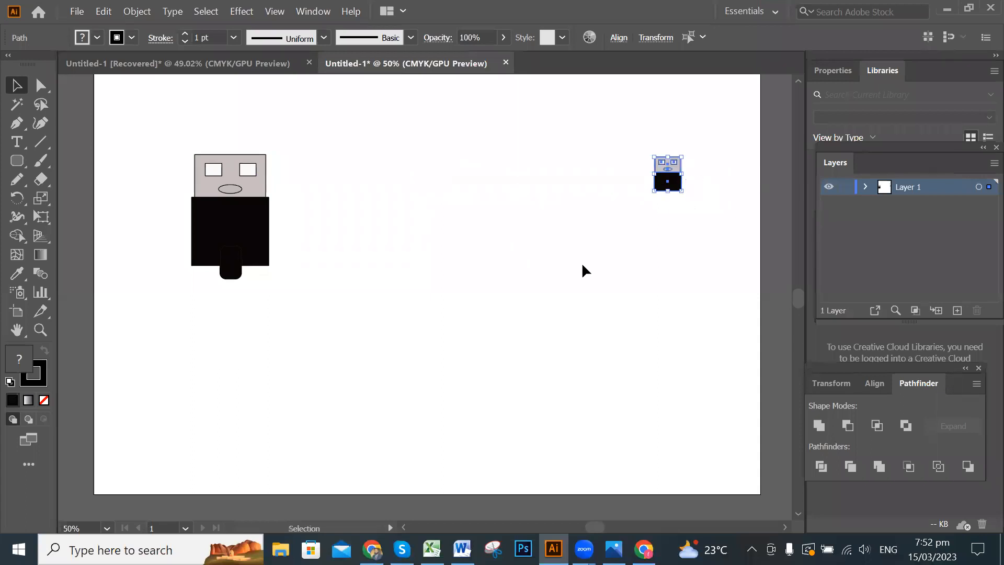
click(321, 298)
drag(650, 146, 706, 219)
drag(665, 188, 615, 198)
click(620, 267)
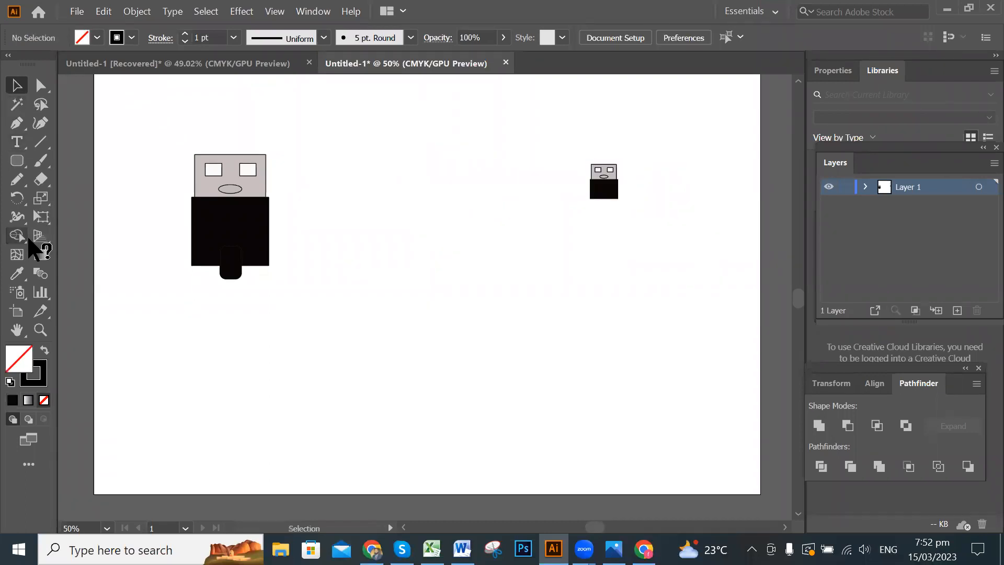
- Draw a freehand pencil line with two loops from the rounded tab to the small figure's underside, and duplicate it slightly down and right
click(17, 180)
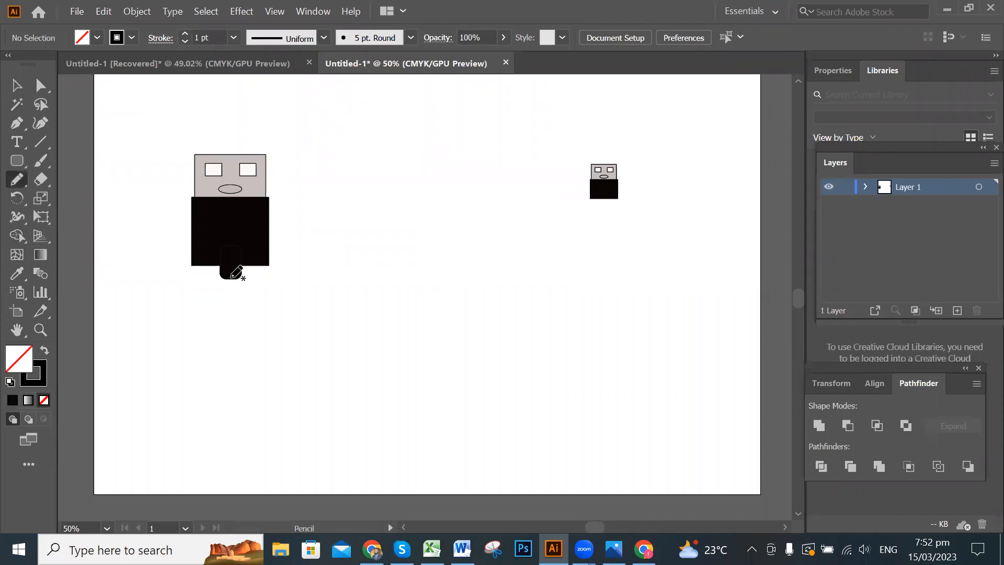
mouse_move(235, 279)
mouse_down()
mouse_move(232, 327)
mouse_move(251, 373)
mouse_move(309, 393)
mouse_move(364, 391)
mouse_move(396, 366)
mouse_move(409, 311)
mouse_move(398, 276)
mouse_move(377, 273)
mouse_move(347, 296)
mouse_move(343, 326)
mouse_move(363, 360)
mouse_move(444, 370)
mouse_move(497, 353)
mouse_move(524, 320)
mouse_move(523, 287)
mouse_move(501, 252)
mouse_move(489, 252)
mouse_move(478, 275)
mouse_move(495, 317)
mouse_move(532, 329)
mouse_move(595, 301)
mouse_move(610, 268)
mouse_move(605, 203)
mouse_up()
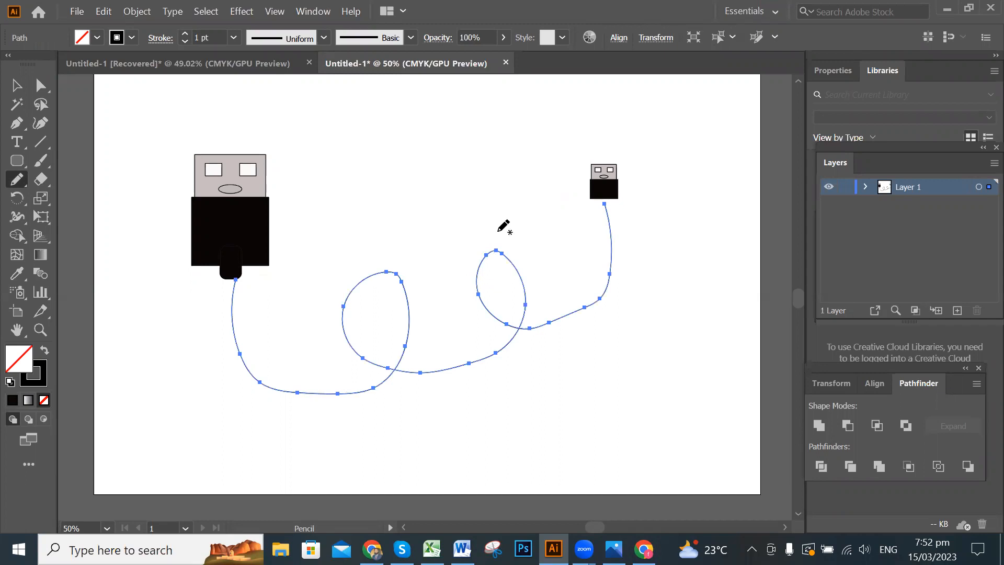
click(16, 86)
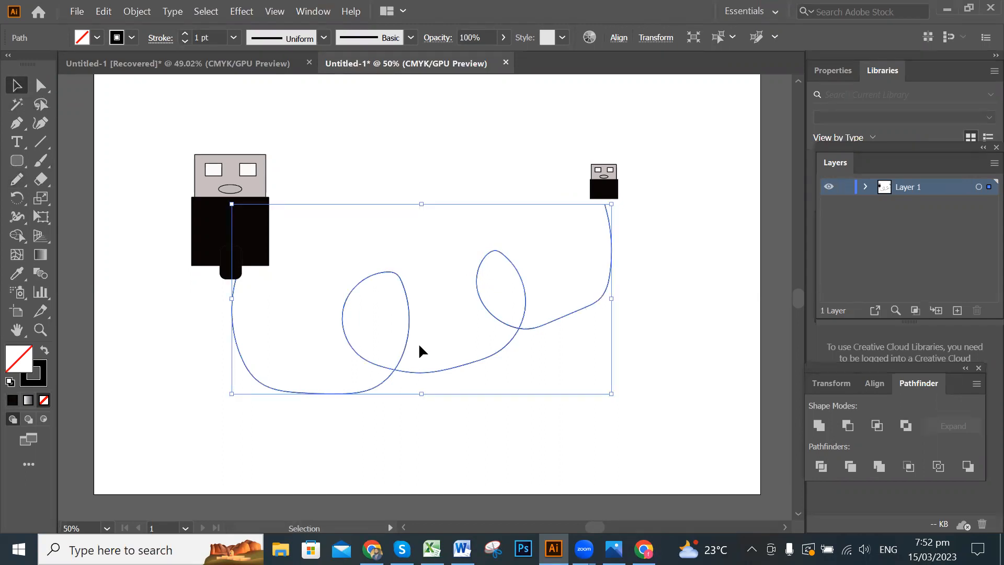
drag(408, 356, 410, 360)
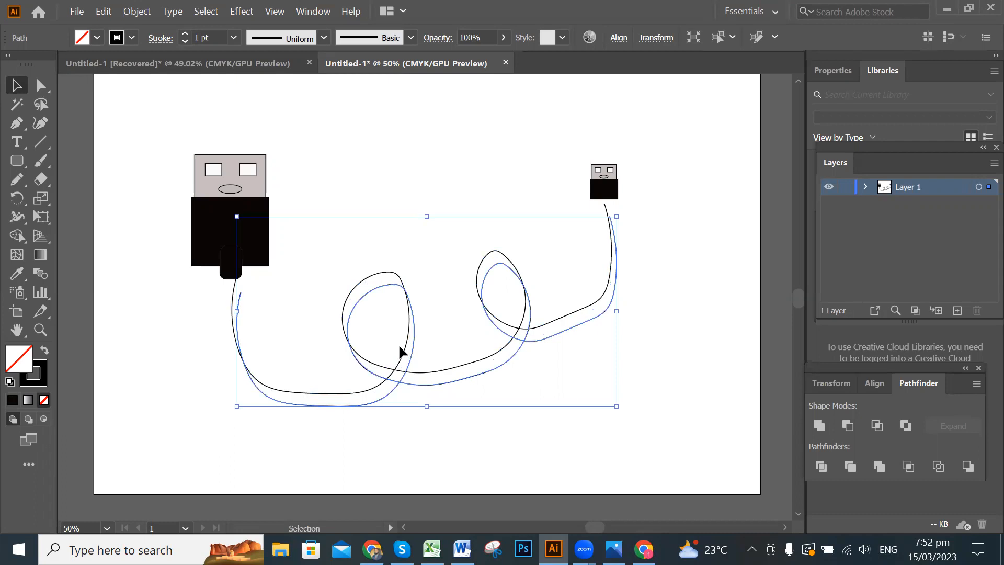
click(686, 277)
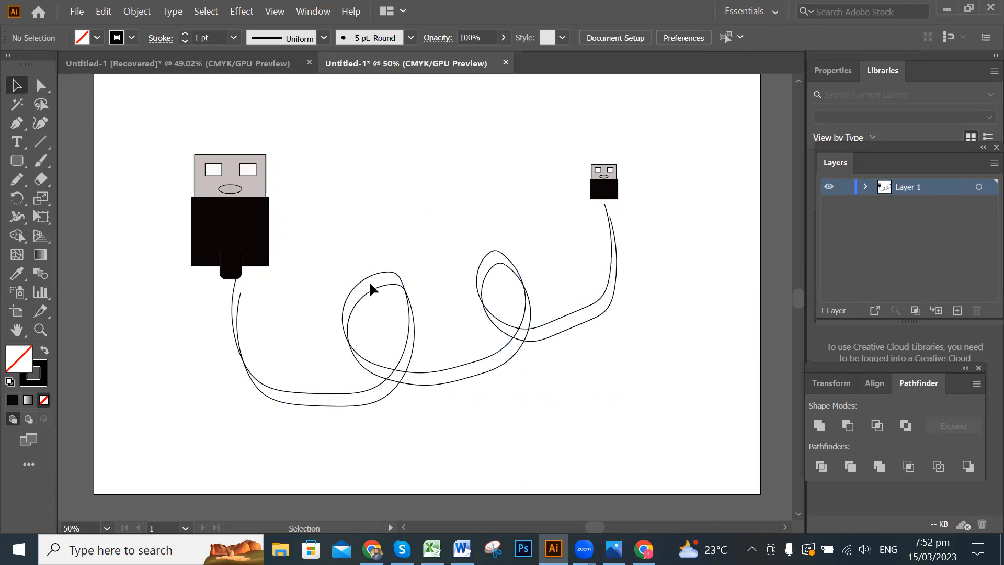
- Close both open ends of the double cable line with short freehand Pencil strokes
click(238, 291)
click(85, 108)
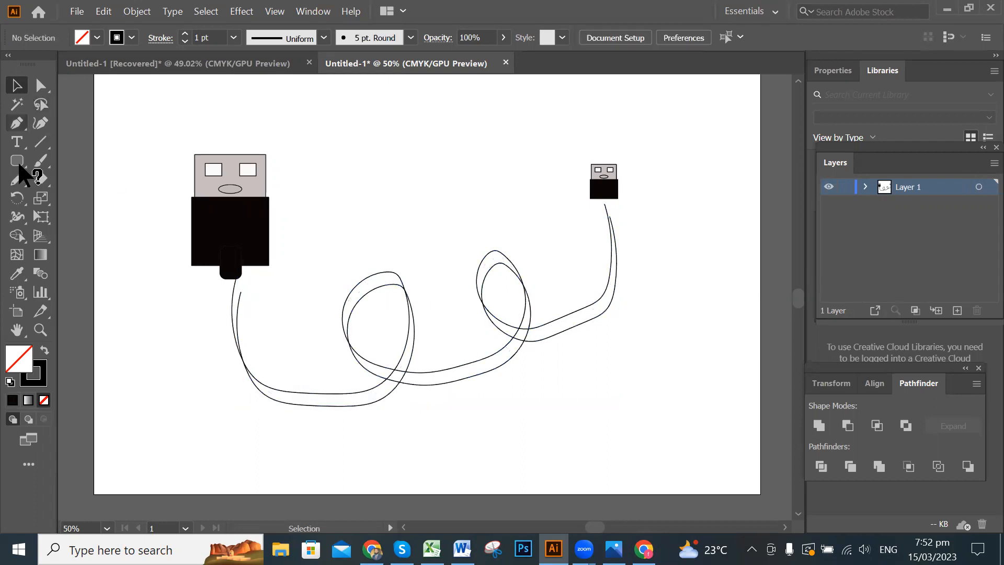
click(18, 181)
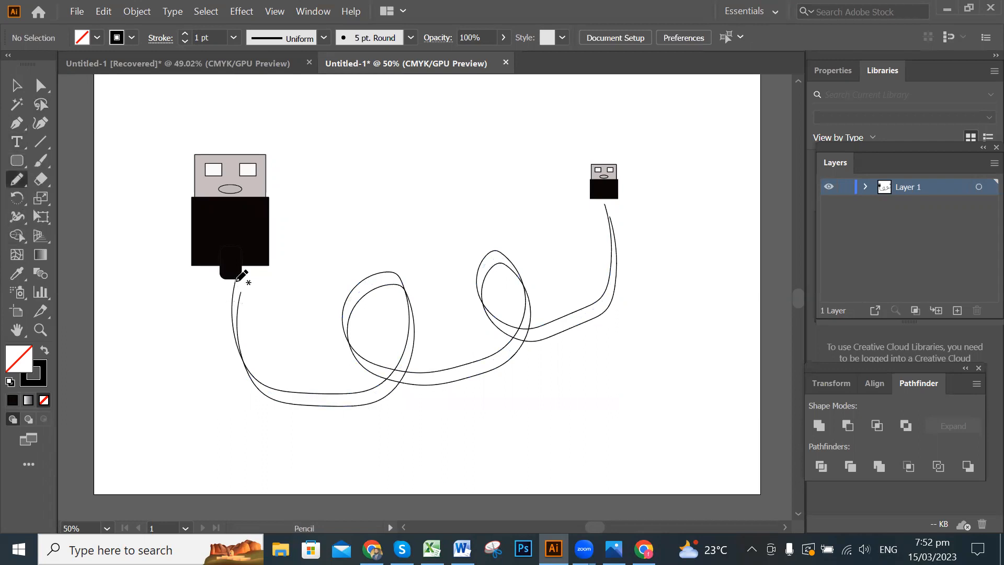
drag(236, 281, 240, 292)
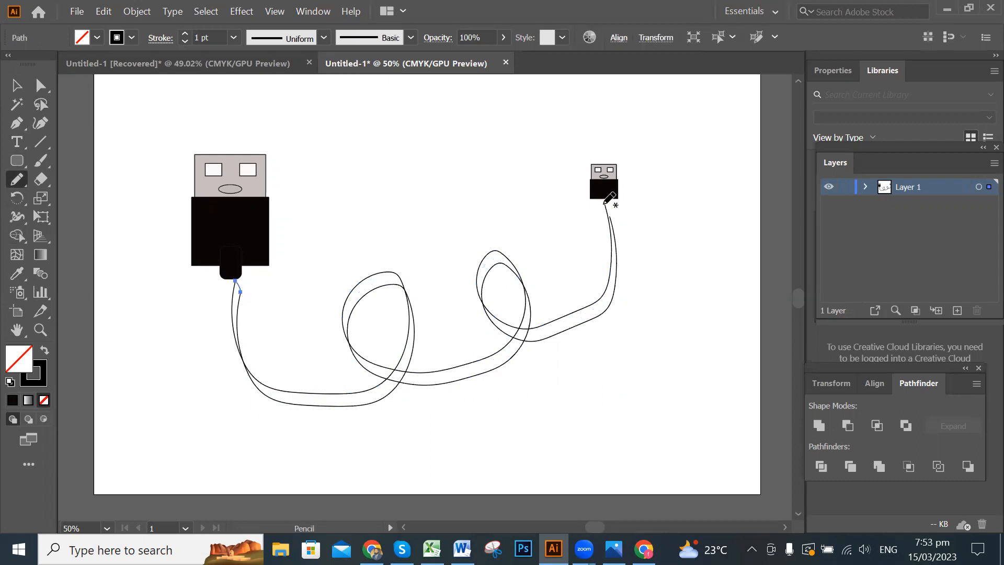
drag(612, 219, 612, 224)
click(21, 88)
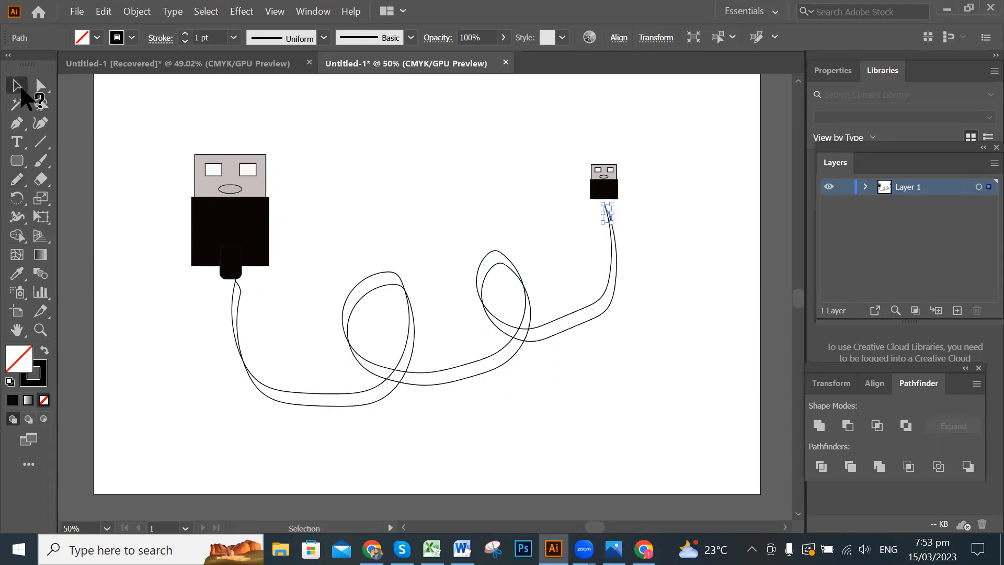
click(277, 410)
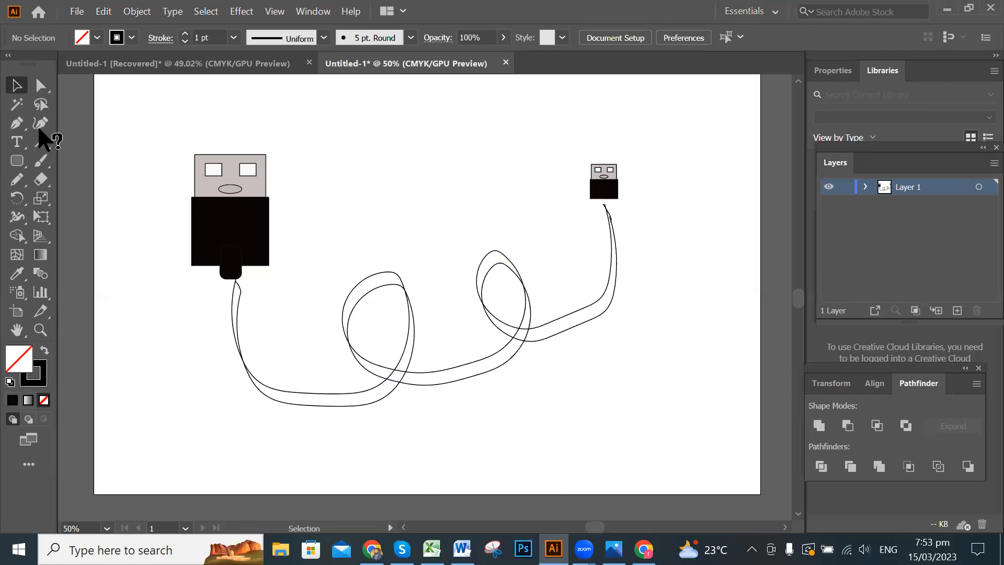
- Move the double cable line aside to the artboard's lower right and delete the two short closing strokes
click(572, 309)
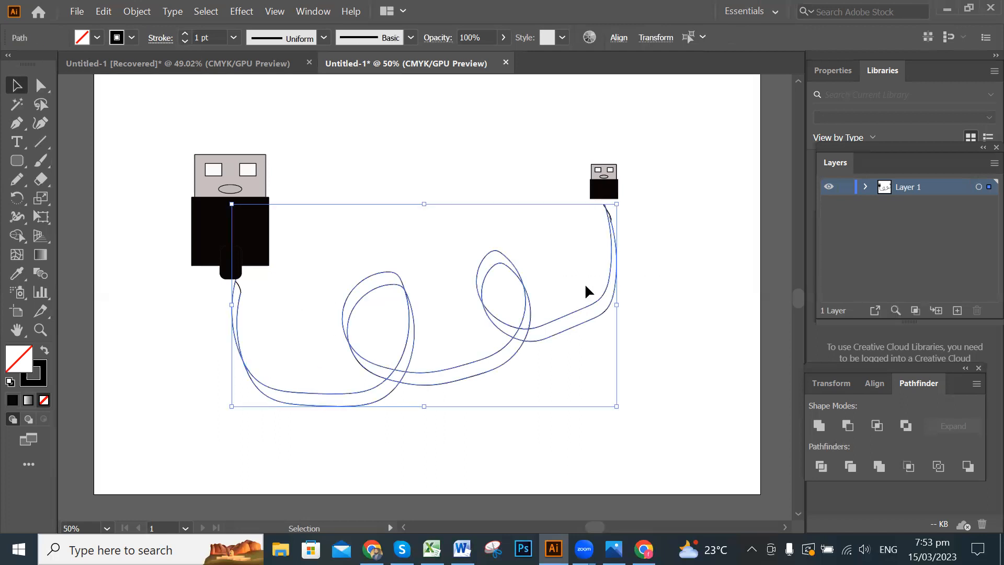
drag(525, 404, 617, 471)
click(442, 382)
drag(676, 204, 466, 375)
drag(461, 203, 564, 203)
drag(607, 306, 737, 450)
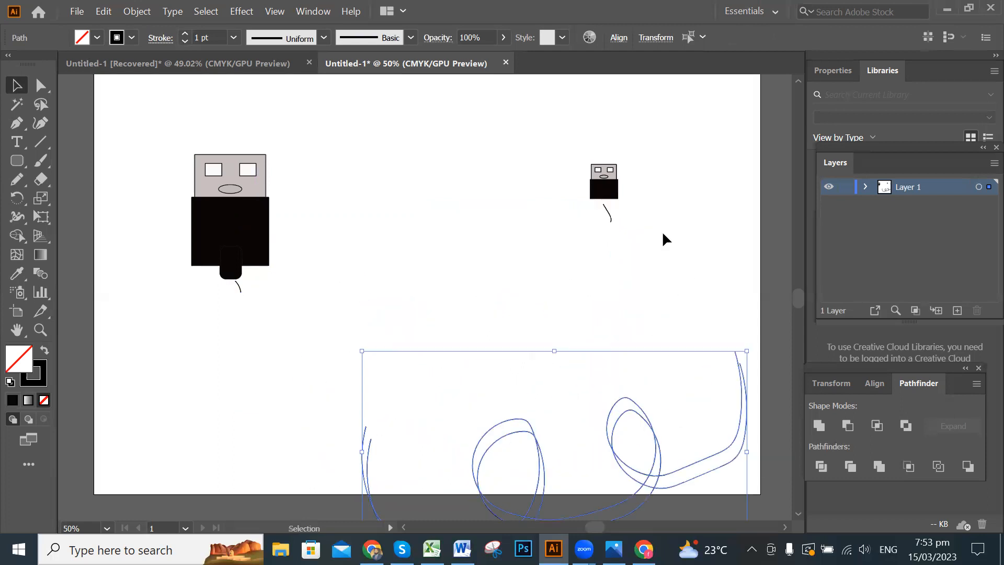
click(567, 215)
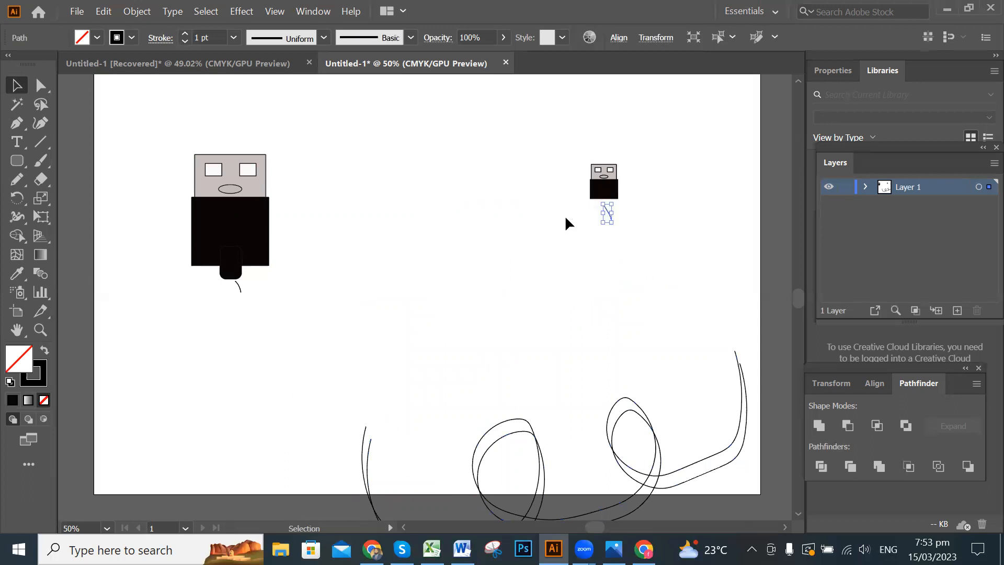
drag(231, 291, 234, 294)
key(Delete)
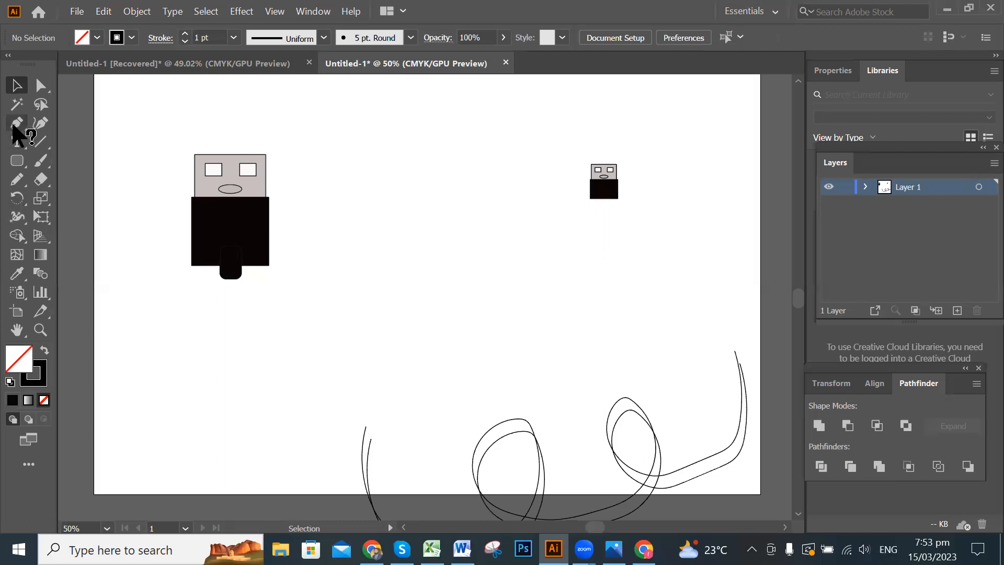
- Try a freehand Paintbrush cable from the large figure's rounded tab towards the small figure, and undo it
click(41, 160)
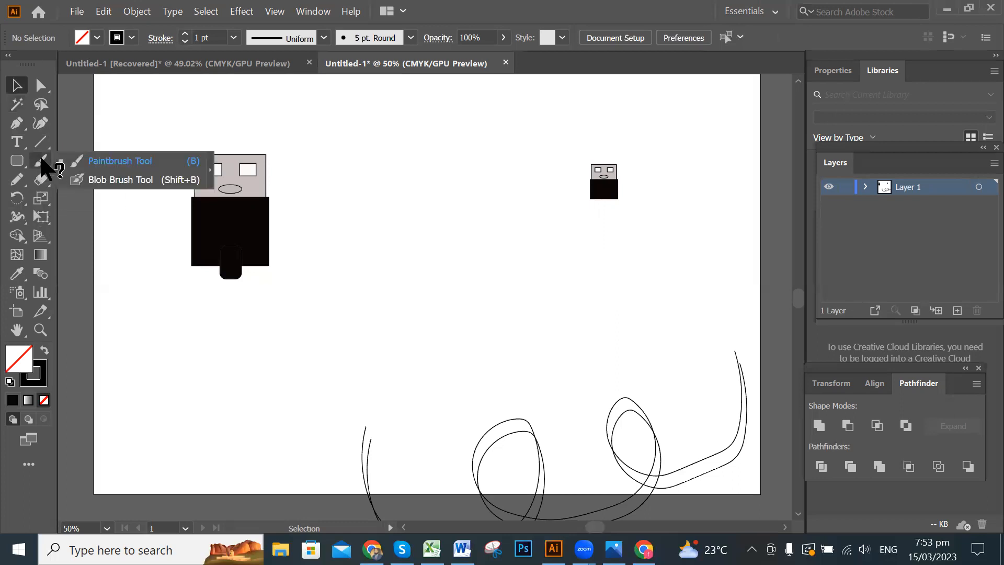
click(140, 162)
mouse_move(231, 278)
mouse_down()
mouse_move(239, 327)
mouse_move(262, 348)
mouse_move(289, 354)
mouse_move(325, 347)
mouse_move(344, 330)
mouse_move(354, 298)
mouse_move(340, 274)
mouse_move(329, 313)
mouse_move(347, 347)
mouse_move(382, 355)
mouse_move(453, 336)
mouse_move(474, 291)
mouse_move(459, 249)
mouse_move(431, 251)
mouse_move(415, 302)
mouse_move(436, 328)
mouse_move(516, 306)
mouse_move(570, 222)
mouse_up()
key(ctrl)
key(ctrl+z)
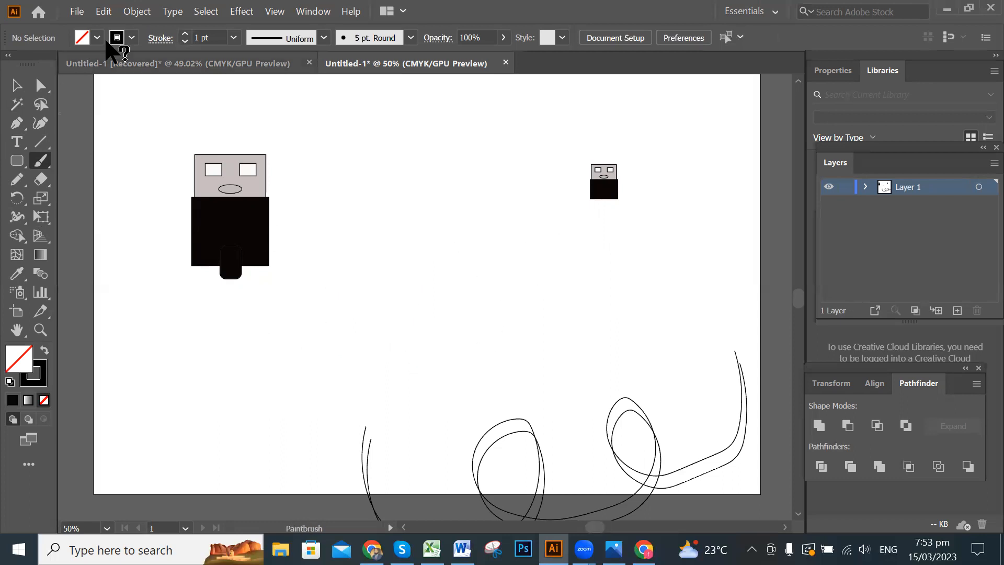
- Try a short Paintbrush curve below the rounded tab with a 5 pt stroke, and undo it
click(234, 38)
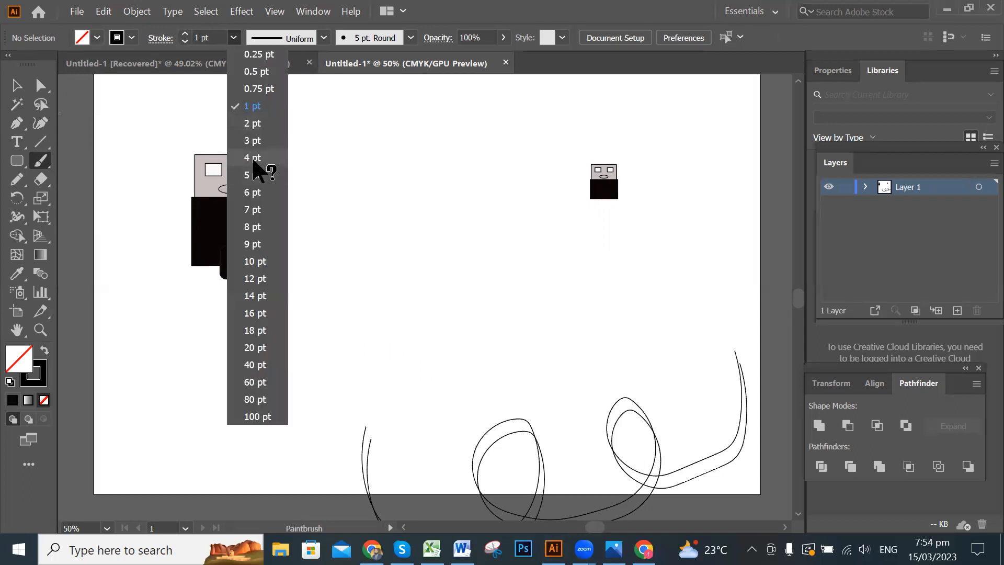
click(260, 175)
mouse_move(233, 291)
mouse_down()
mouse_move(284, 360)
mouse_move(349, 367)
mouse_up()
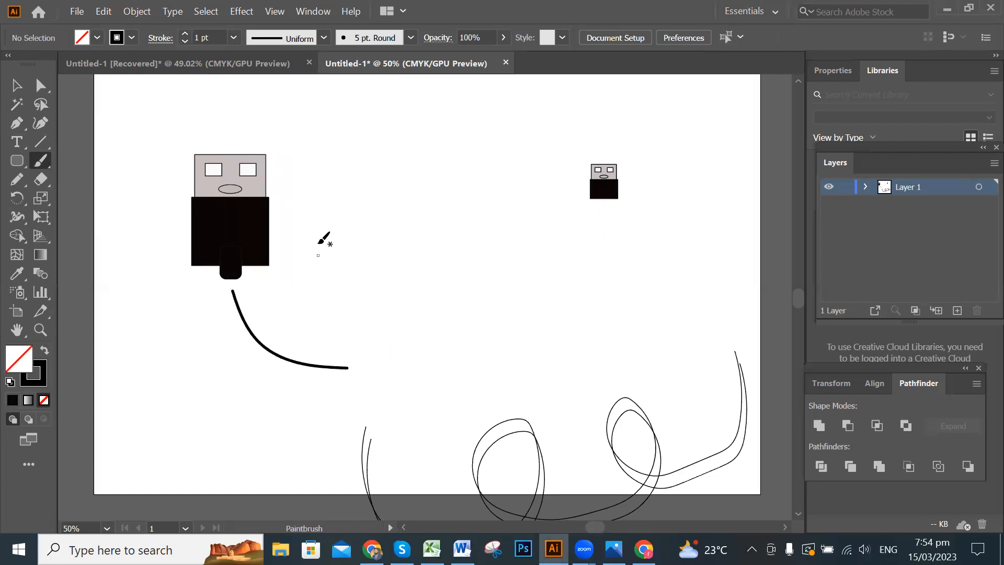
key(ctrl+z)
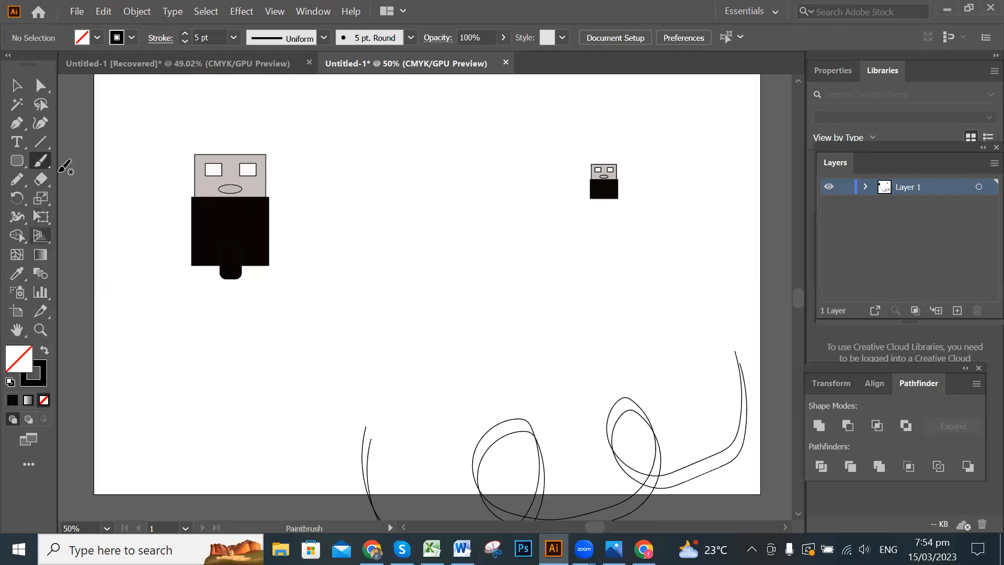
- Paint a zigzag test line between the two figures with the Paintbrush and set its stroke weight to 4 pt
click(234, 38)
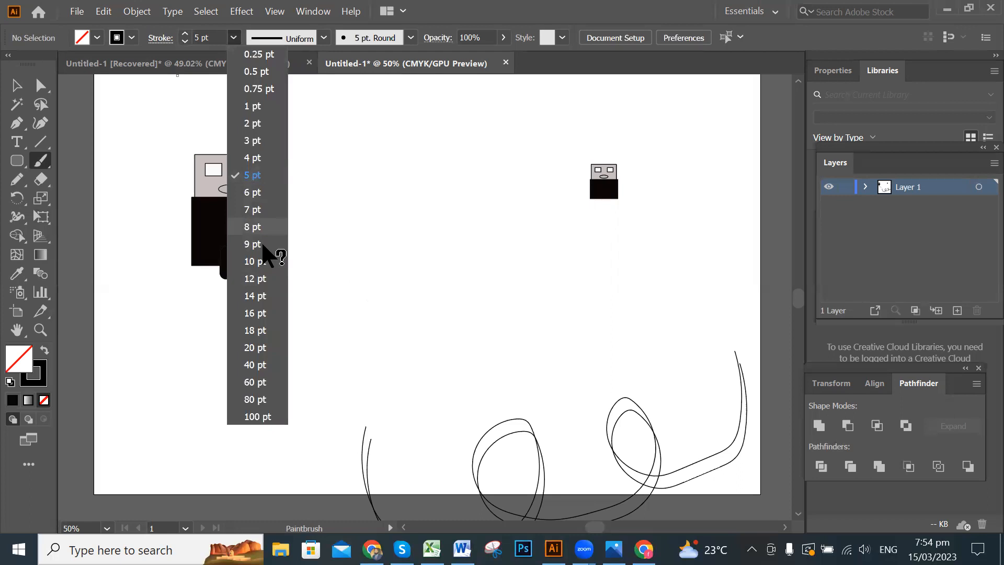
click(253, 227)
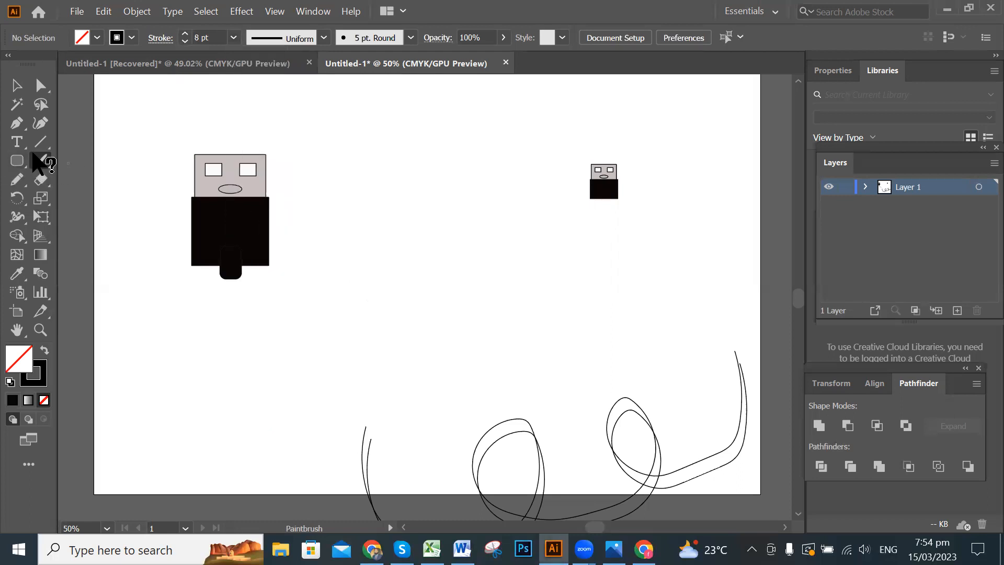
mouse_move(248, 302)
mouse_down()
mouse_move(293, 379)
mouse_move(414, 407)
mouse_move(466, 261)
mouse_move(529, 316)
mouse_move(590, 344)
mouse_up()
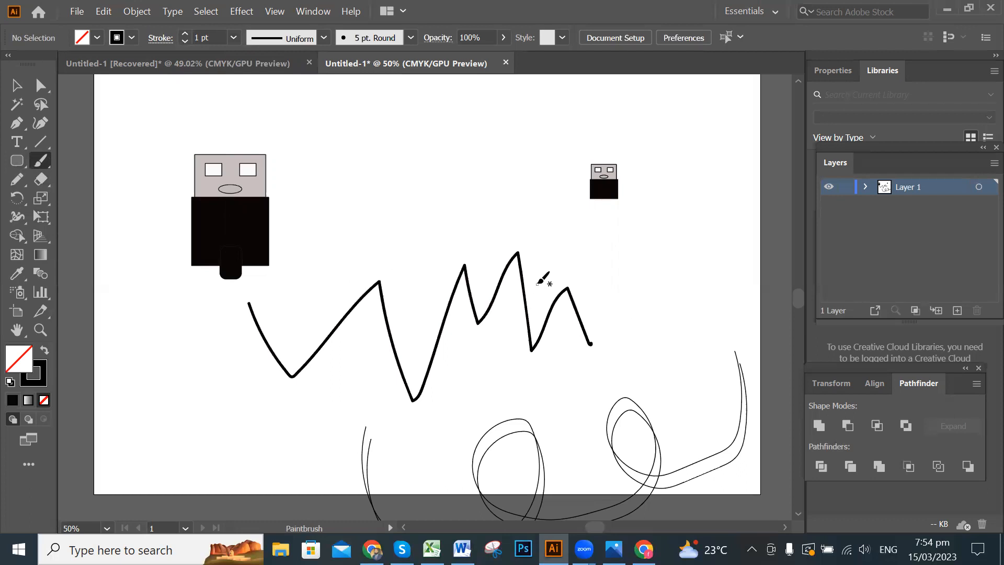
click(17, 85)
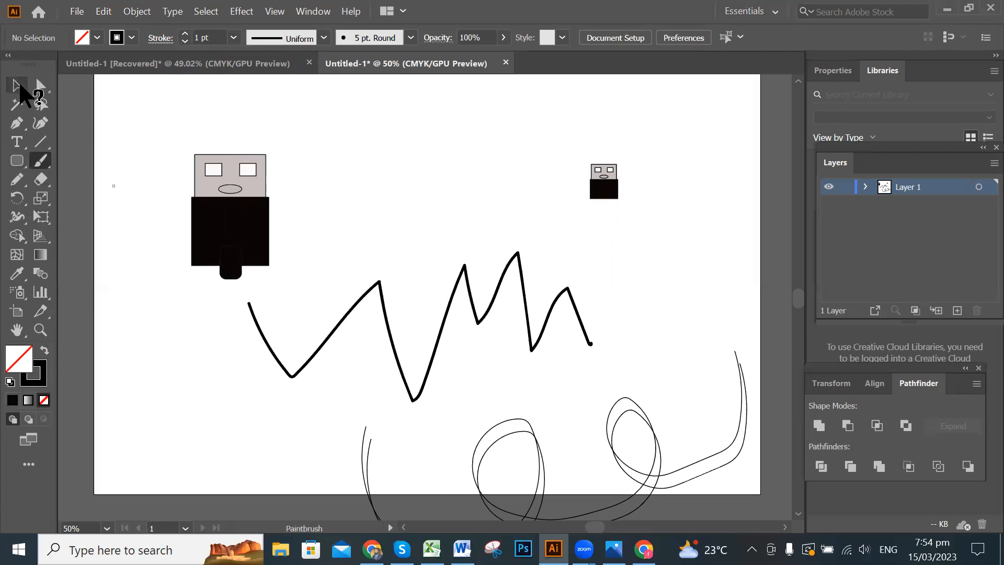
click(291, 372)
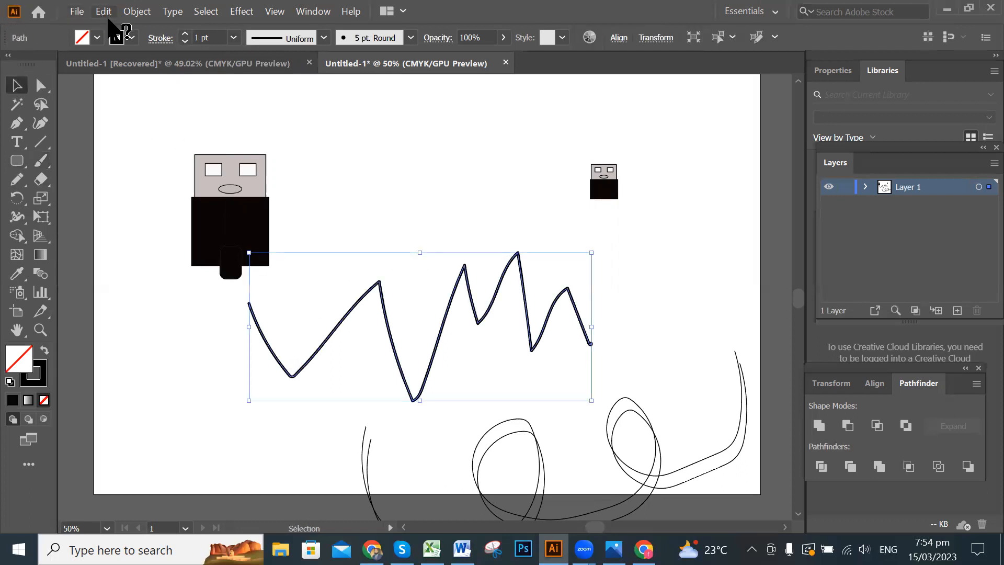
click(233, 38)
click(251, 156)
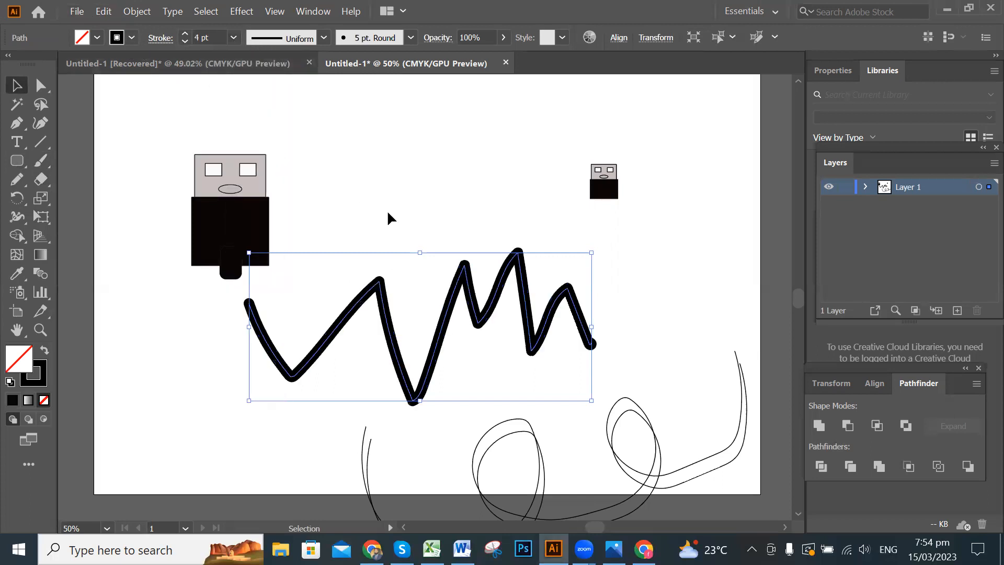
click(427, 213)
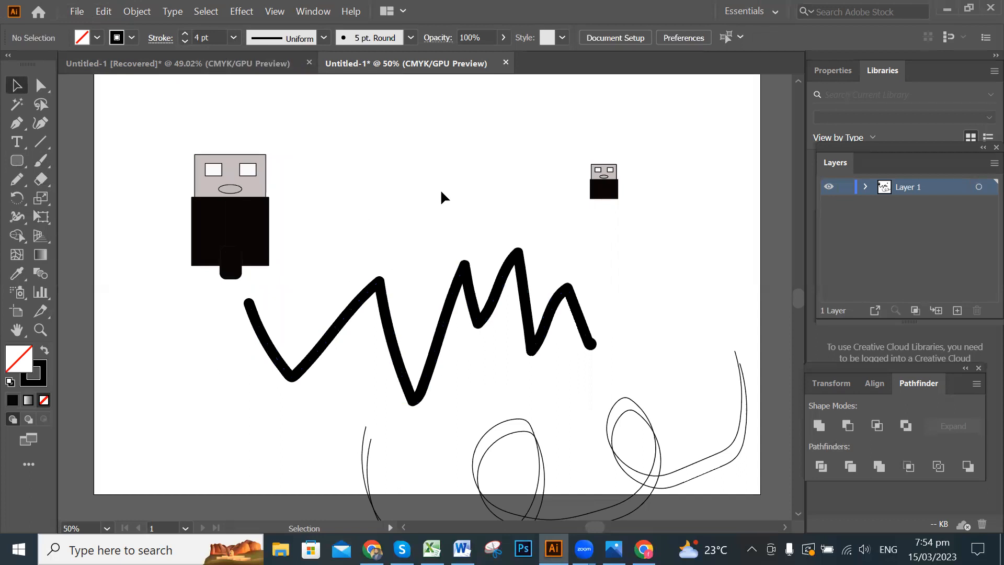
- Replace the zigzag with a smooth, wavy 4 pt Paintbrush cable from the large figure's tab to just below the small figure
click(440, 332)
key(Delete)
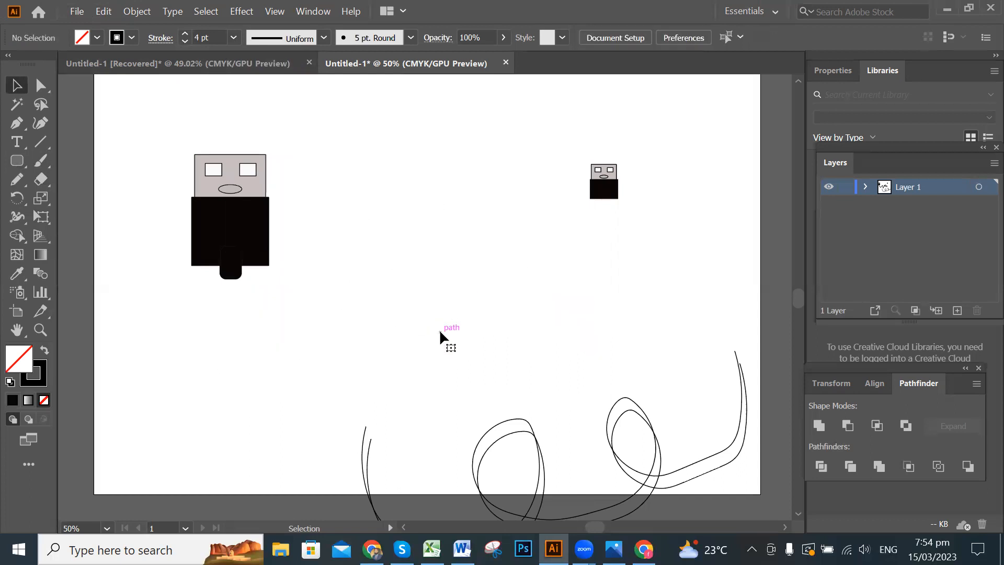
click(42, 160)
mouse_move(234, 273)
mouse_down()
mouse_move(235, 313)
mouse_move(254, 345)
mouse_move(291, 357)
mouse_move(338, 297)
mouse_move(396, 312)
mouse_move(418, 366)
mouse_move(473, 366)
mouse_move(481, 297)
mouse_move(518, 263)
mouse_move(574, 328)
mouse_move(611, 345)
mouse_move(645, 315)
mouse_move(642, 281)
mouse_move(604, 206)
mouse_up()
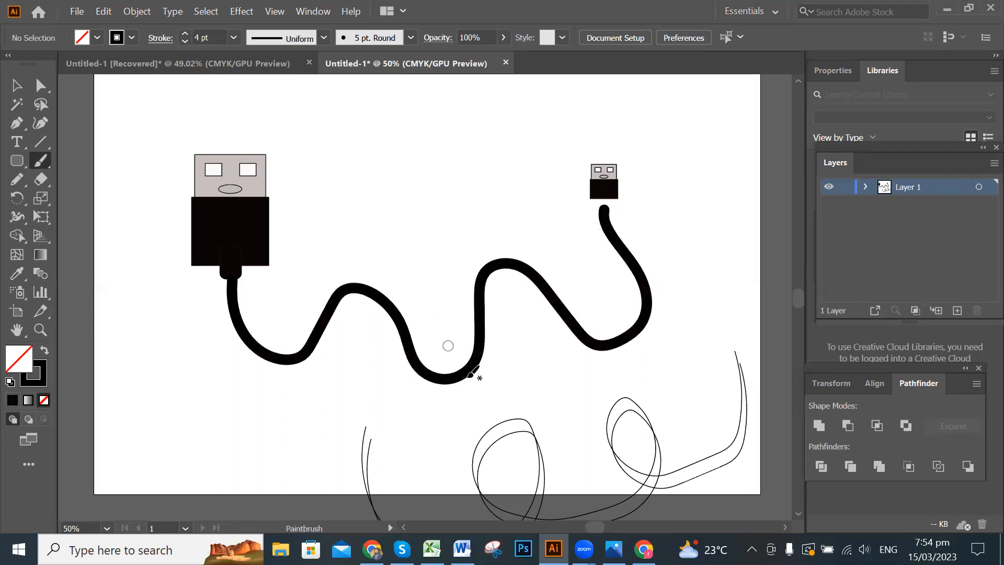
- Delete the old thin double line from the artboard's lower right
click(17, 86)
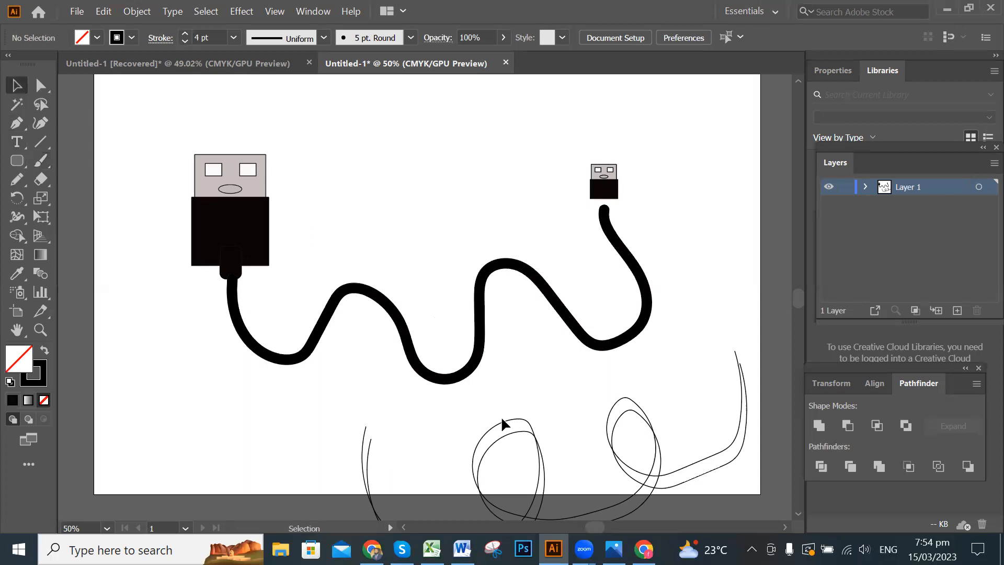
drag(295, 428, 437, 498)
key(Delete)
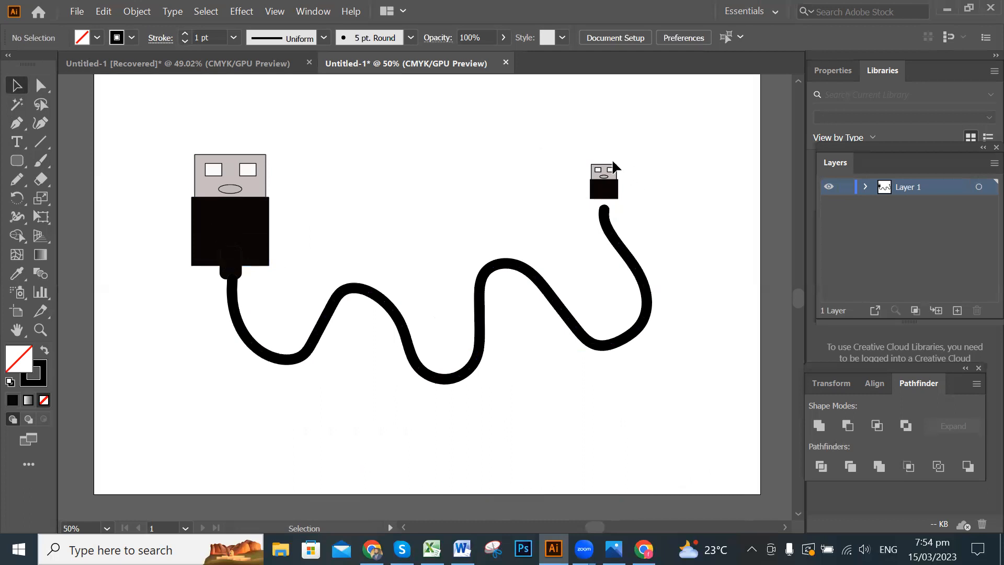
- Move the whole small figure to the left, clear of the cable's end, for closer editing
drag(567, 146, 493, 166)
scroll(564, 186, up, 1)
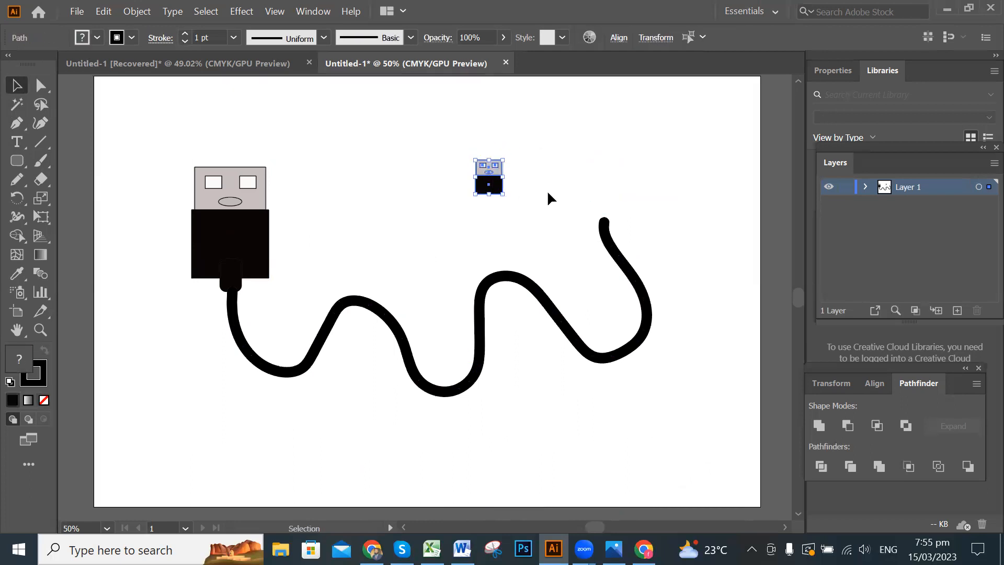
key(ctrl+equal)
key(ctrl+equal)
key(ctrl+equal)
key(ctrl+equal)
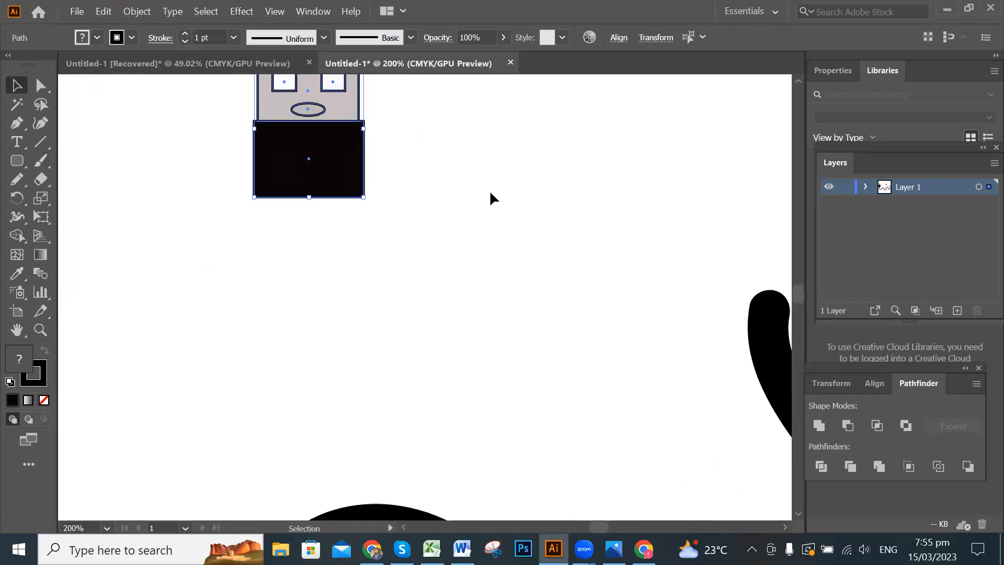
drag(432, 172, 540, 316)
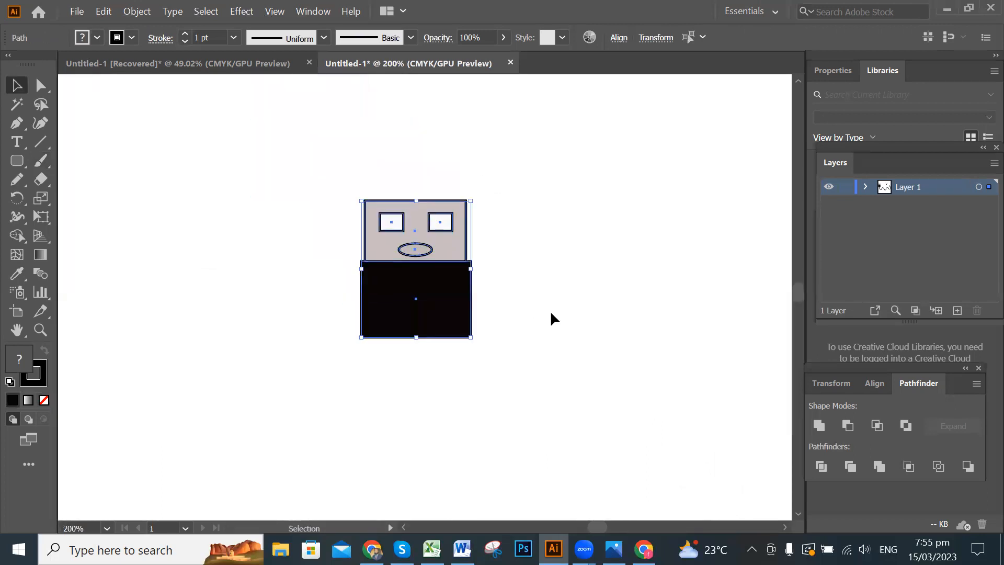
- Stretch the small figure's black body downward until it is roughly square
click(552, 314)
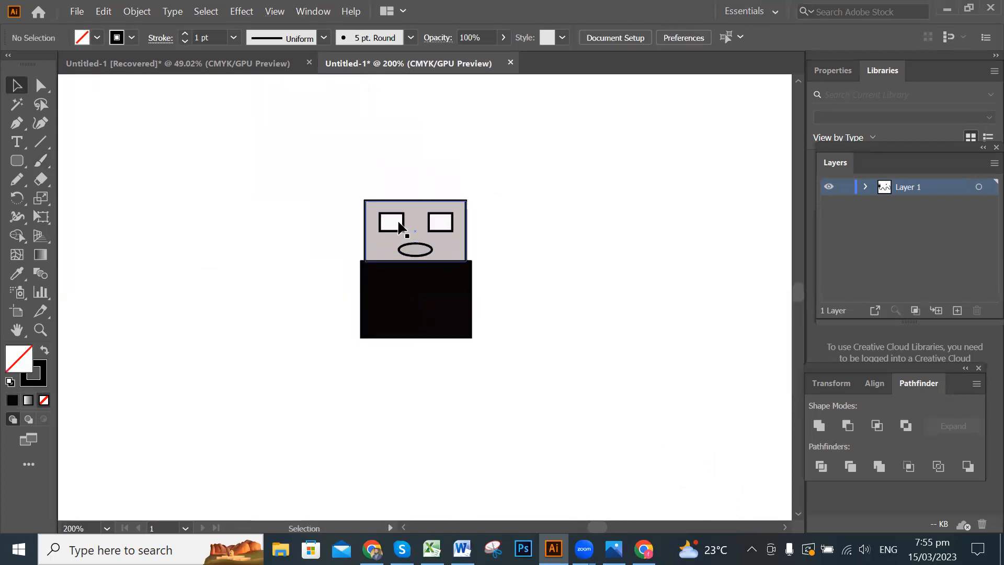
click(438, 312)
drag(421, 340, 419, 373)
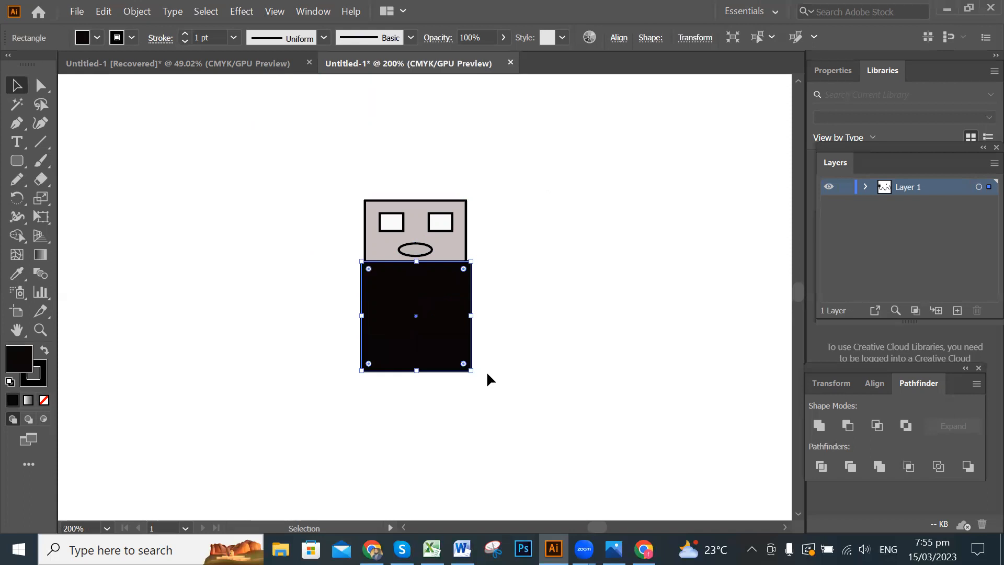
click(526, 337)
click(444, 331)
click(536, 334)
- Delete both eye rectangles and the mouth ellipse from the small figure's grey head
click(443, 225)
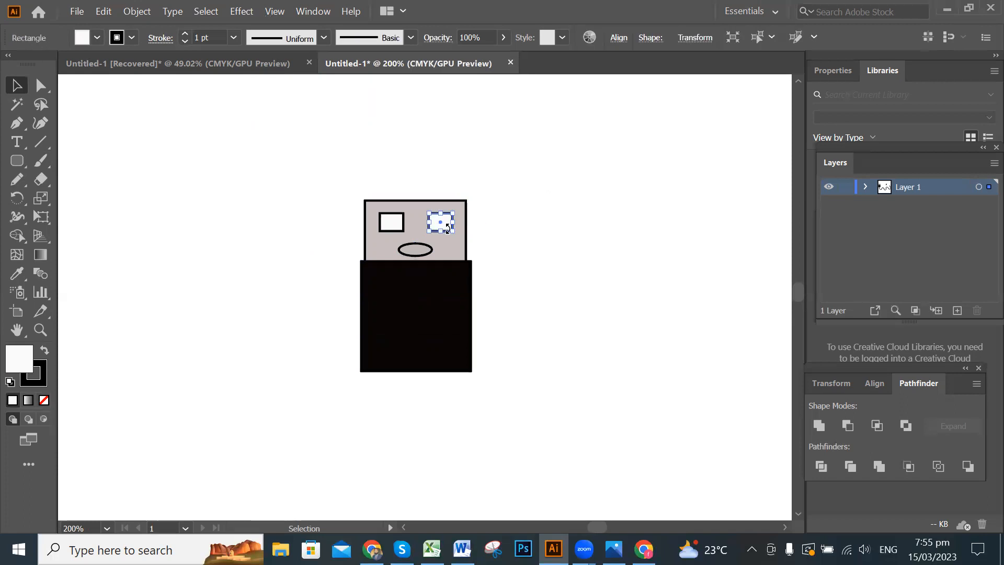
key(Delete)
key(Delete)
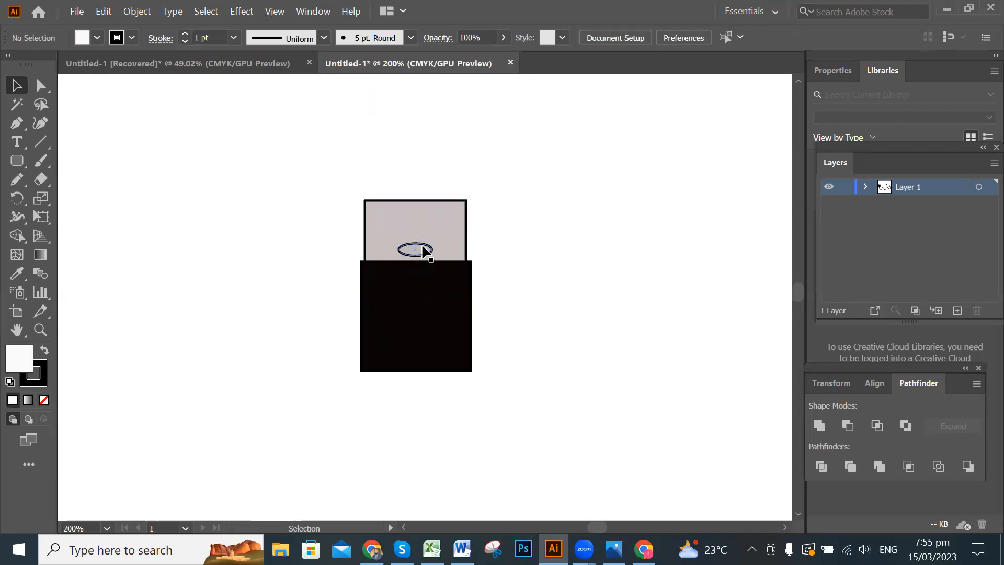
click(426, 250)
key(Delete)
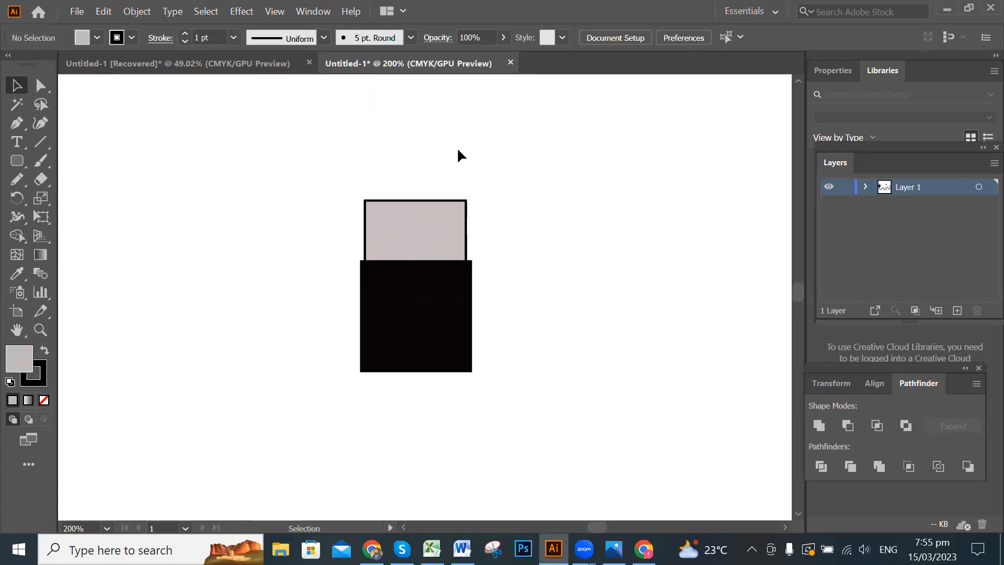
- Draw a stepped, square-toothed line with the Pen tool down the middle of the small connector's grey head, from its upper edge to the black body
click(16, 124)
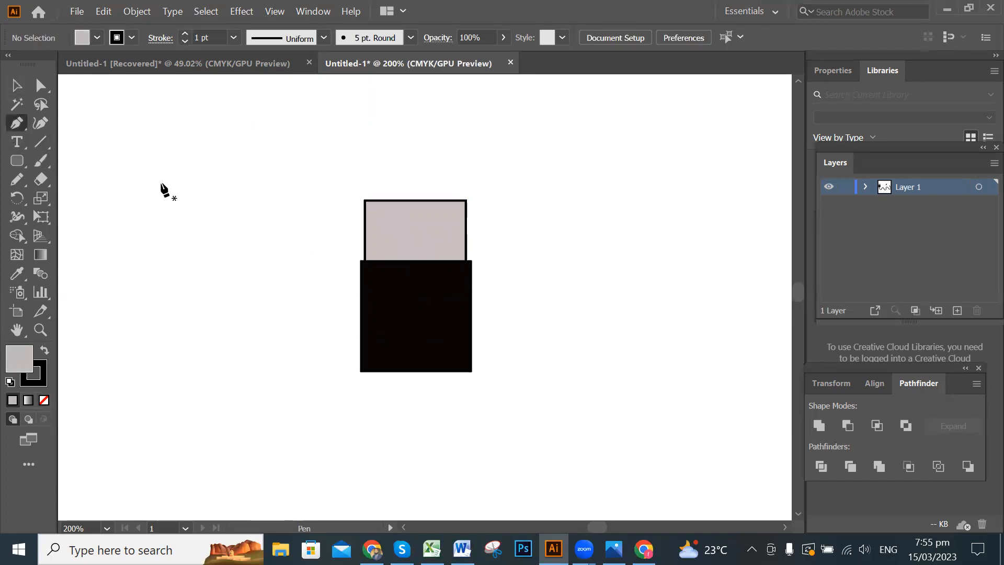
click(416, 200)
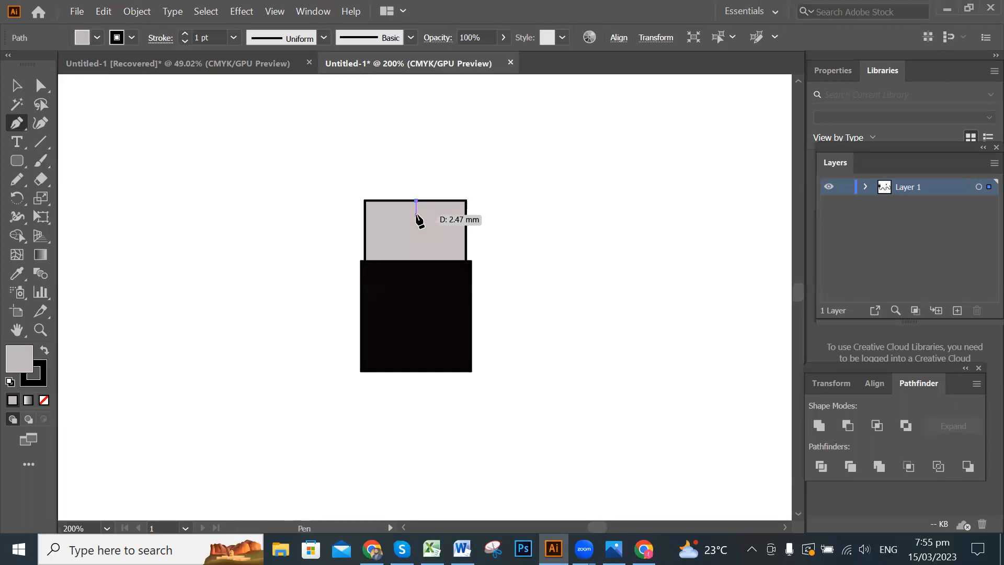
click(416, 214)
click(403, 215)
click(404, 224)
click(415, 224)
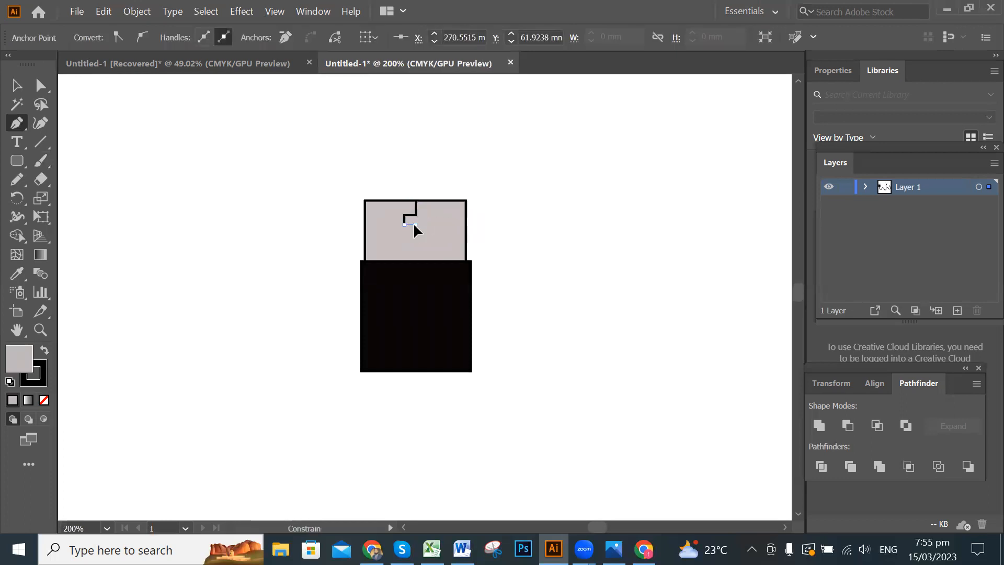
click(416, 236)
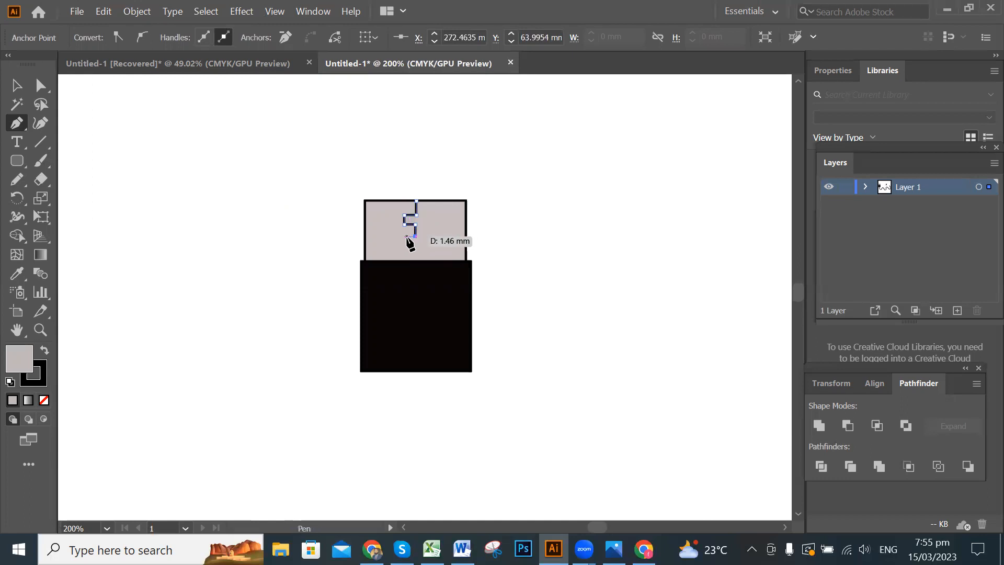
click(404, 237)
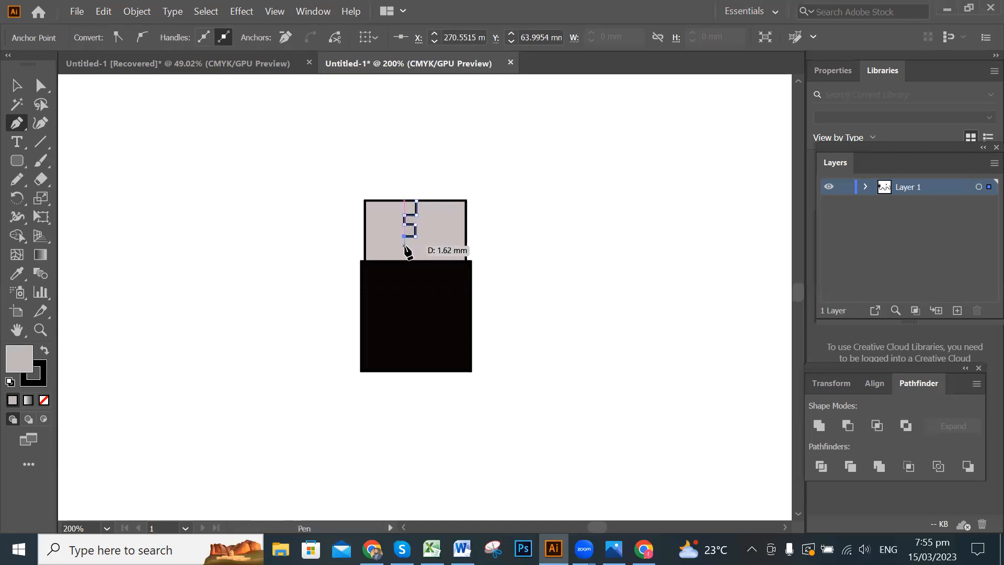
click(404, 246)
click(415, 246)
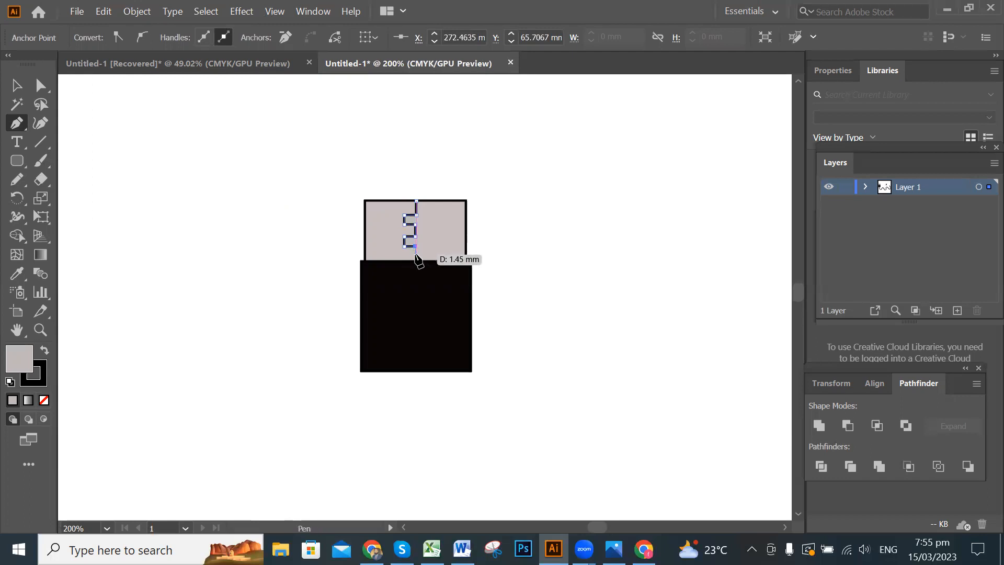
click(415, 254)
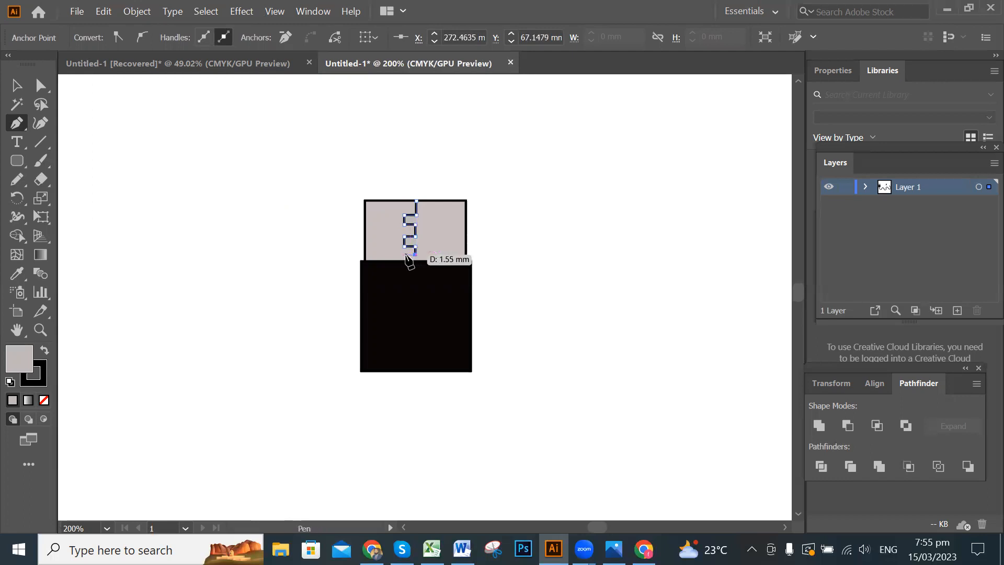
shift+click(405, 259)
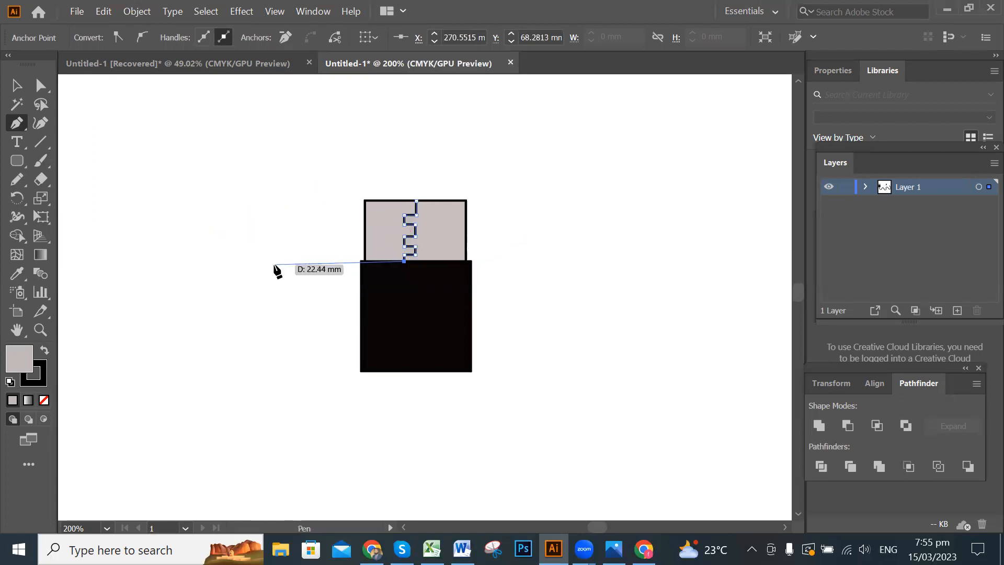
key(Escape)
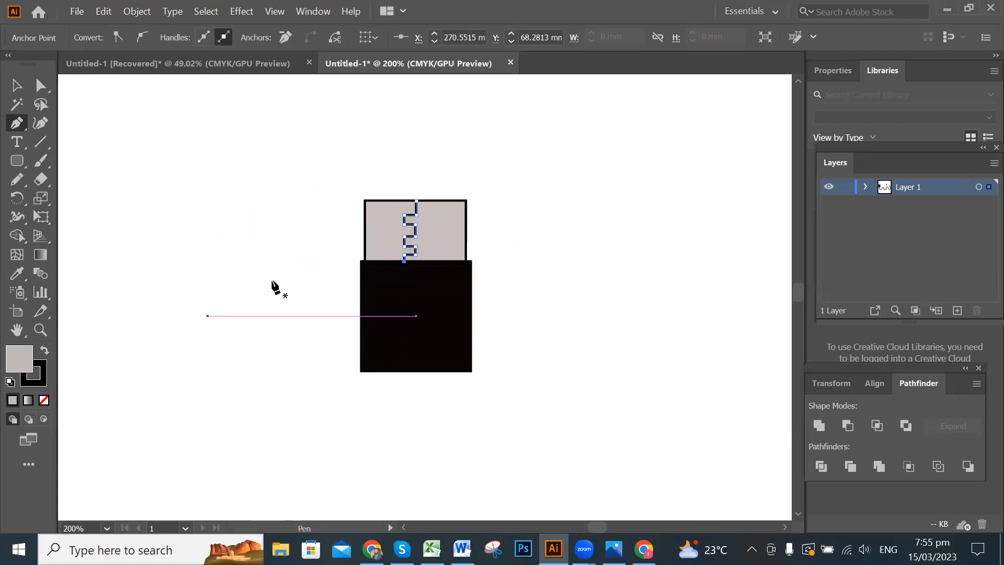
click(16, 85)
click(598, 234)
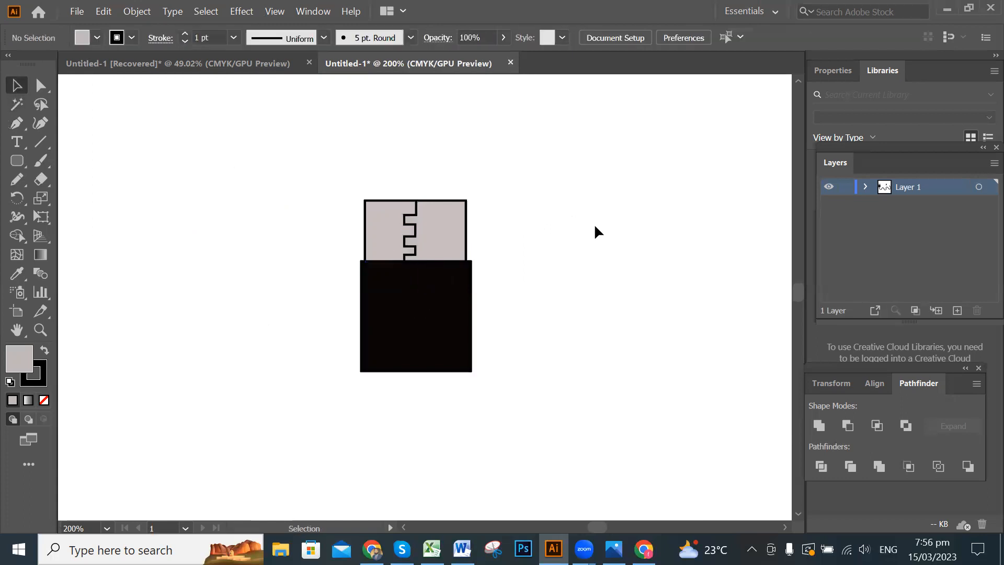
- Nudge the stepped line slightly to the right so it sits centred on the grey head
click(409, 233)
key(Right)
key(Right)
key(Right)
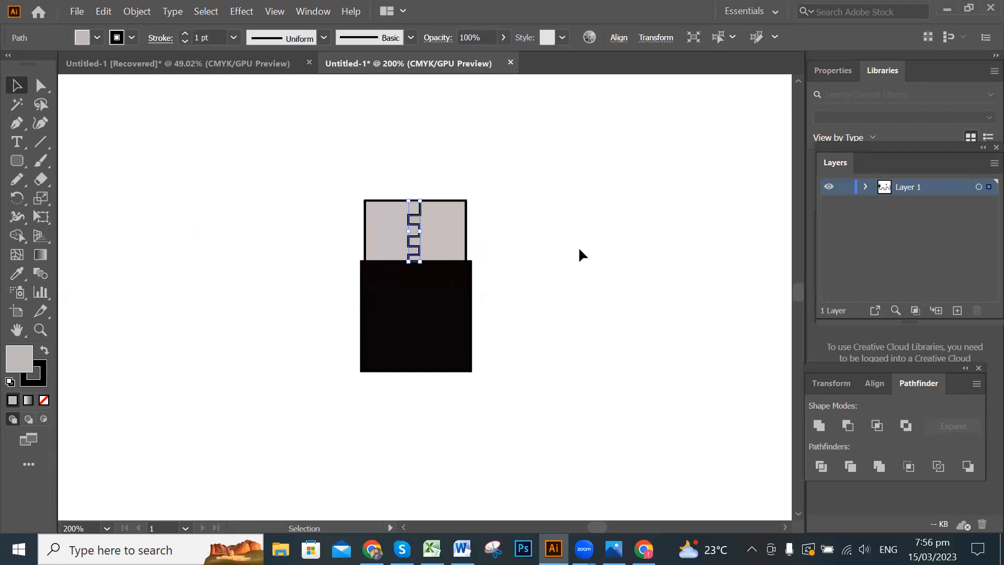
click(582, 247)
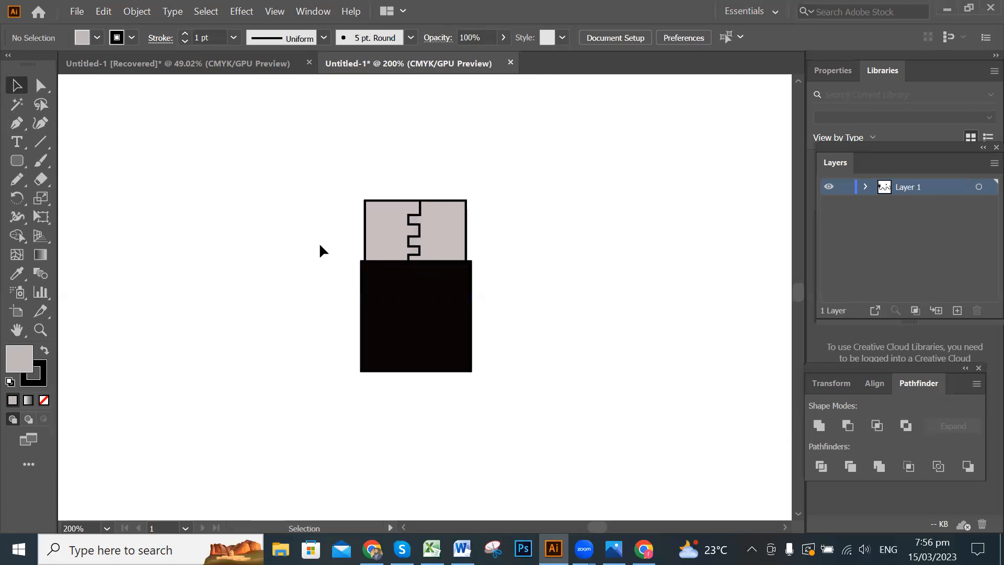
- Duplicate the large connector's rounded black cable sleeve and place the copy in the empty area just below and left of the small connector
scroll(400, 261, down, 2)
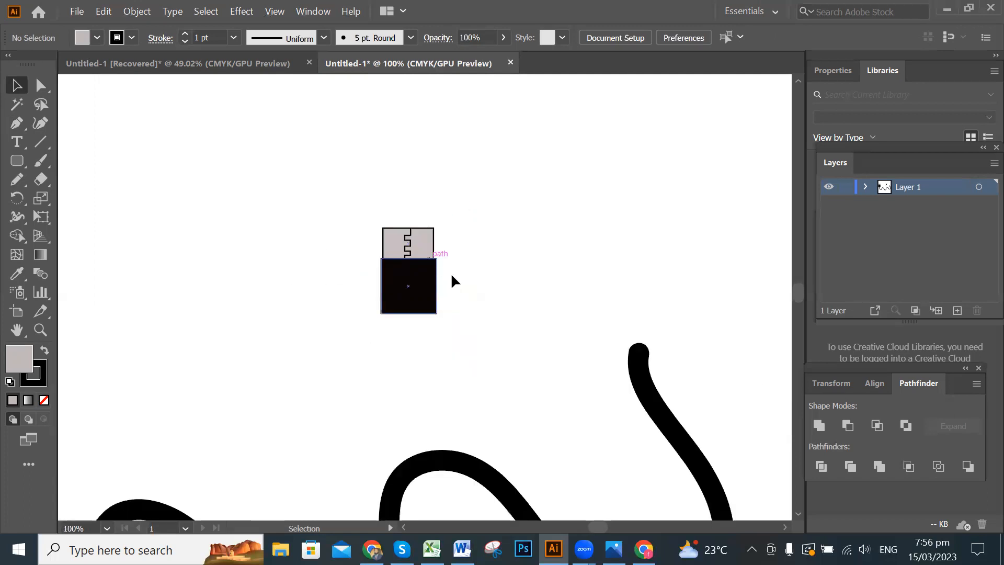
scroll(475, 306, down, 1)
key(space)
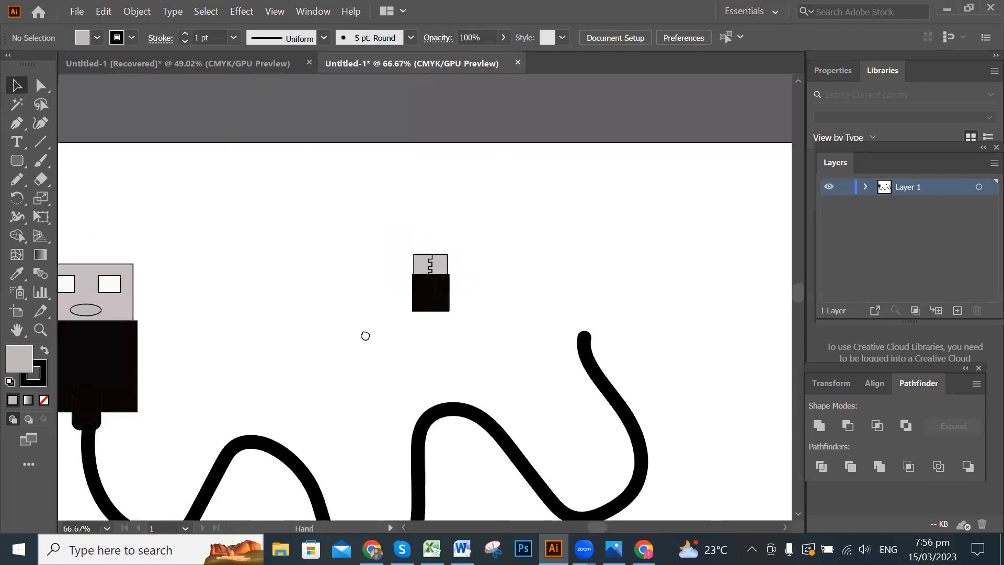
drag(365, 336, 471, 300)
click(197, 395)
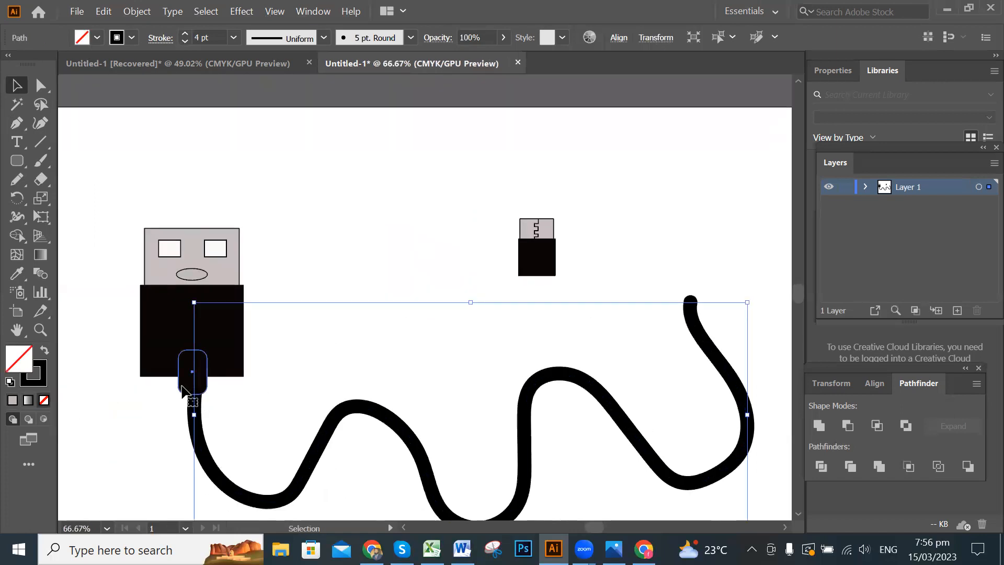
click(192, 389)
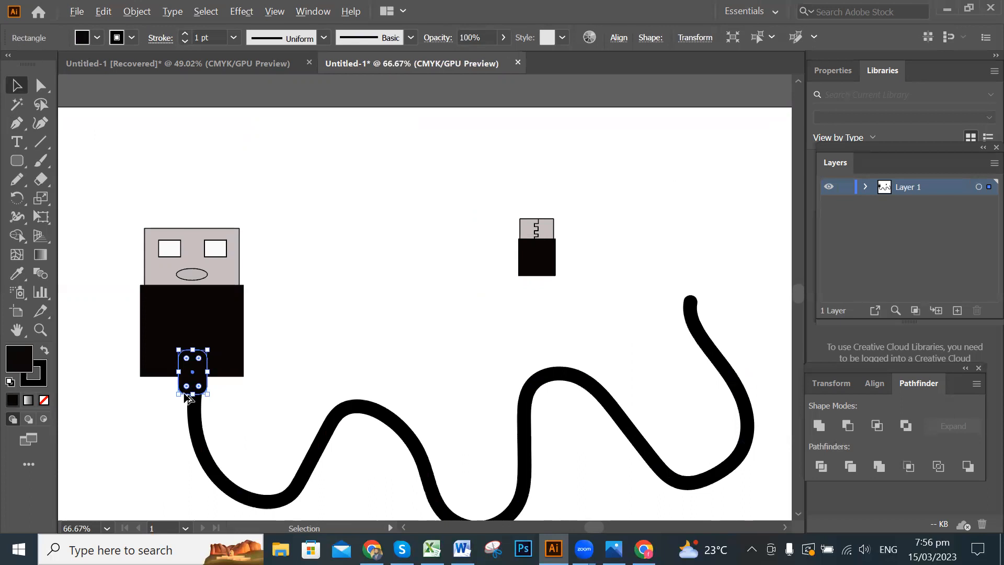
drag(209, 385, 436, 334)
key(ctrl+z)
key(ctrl+v)
scroll(463, 340, up, 1)
click(450, 403)
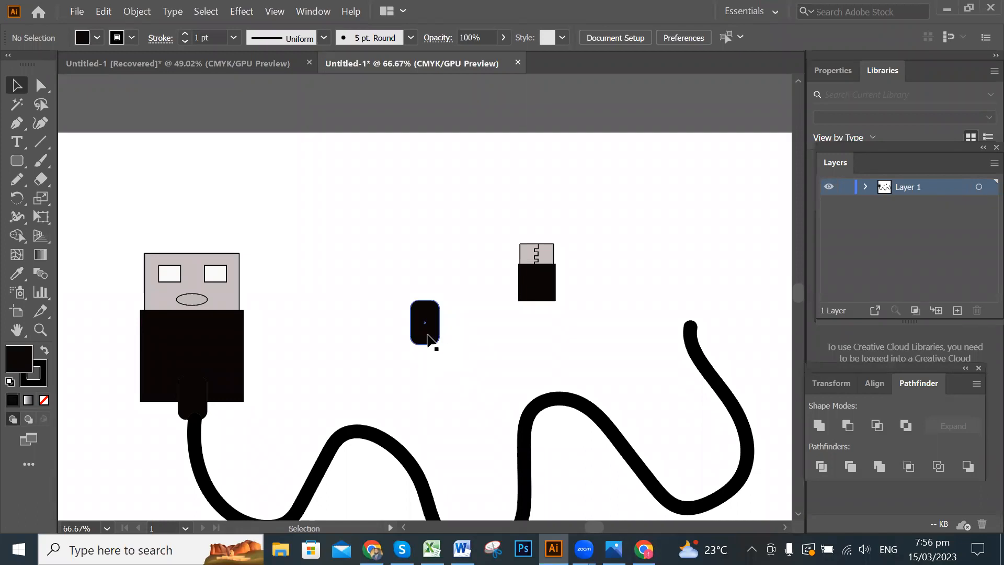
drag(427, 339, 480, 367)
- Scale up the small connector's head, stepped line and body together to roughly one and a half times their size
drag(486, 236, 563, 309)
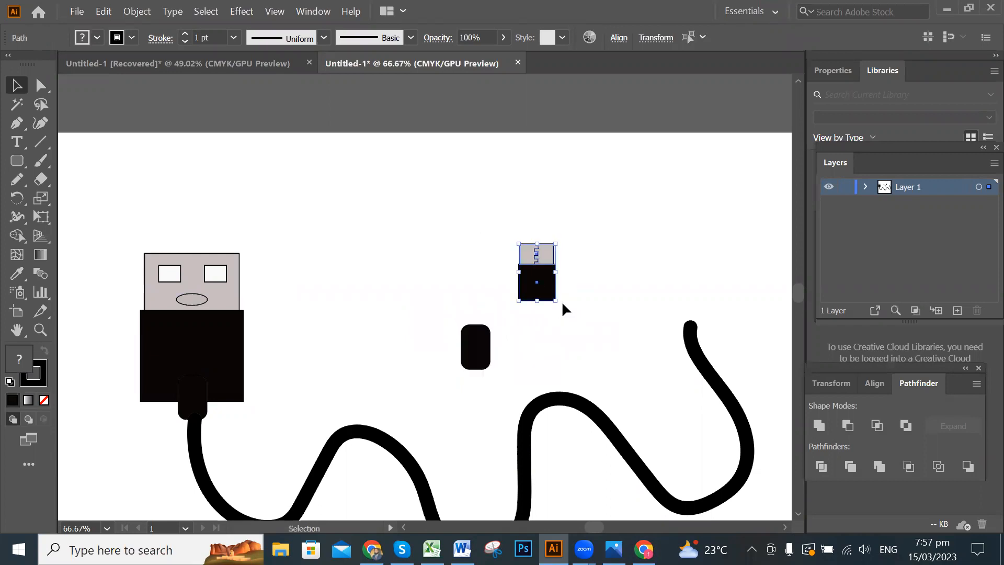
drag(555, 243, 617, 210)
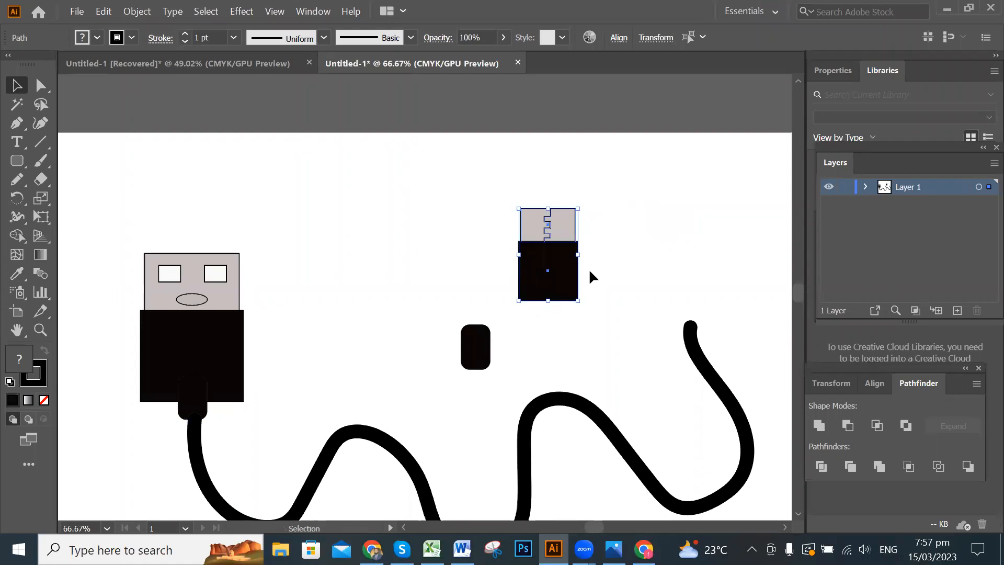
click(639, 272)
- Place the copied rounded sleeve over the lower edge of the small connector's black body and nudge it left to centre it
drag(545, 330, 551, 303)
click(504, 340)
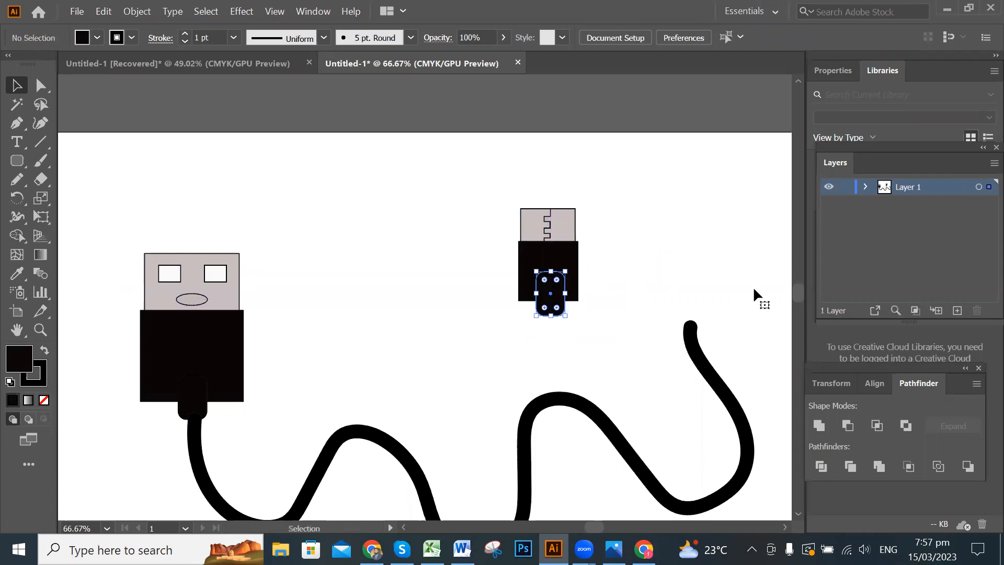
click(721, 267)
click(553, 307)
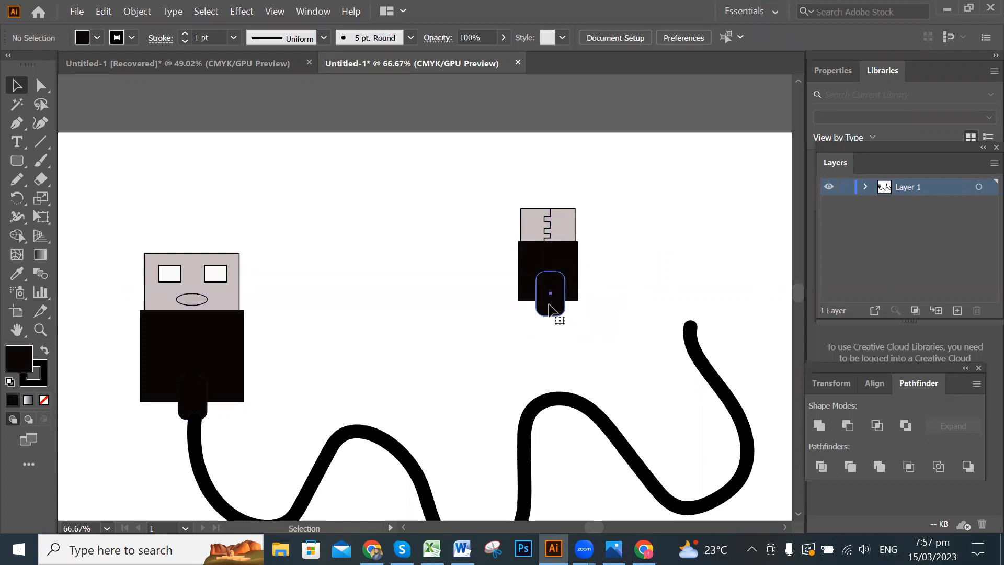
key(Left)
key(Left)
key(Left)
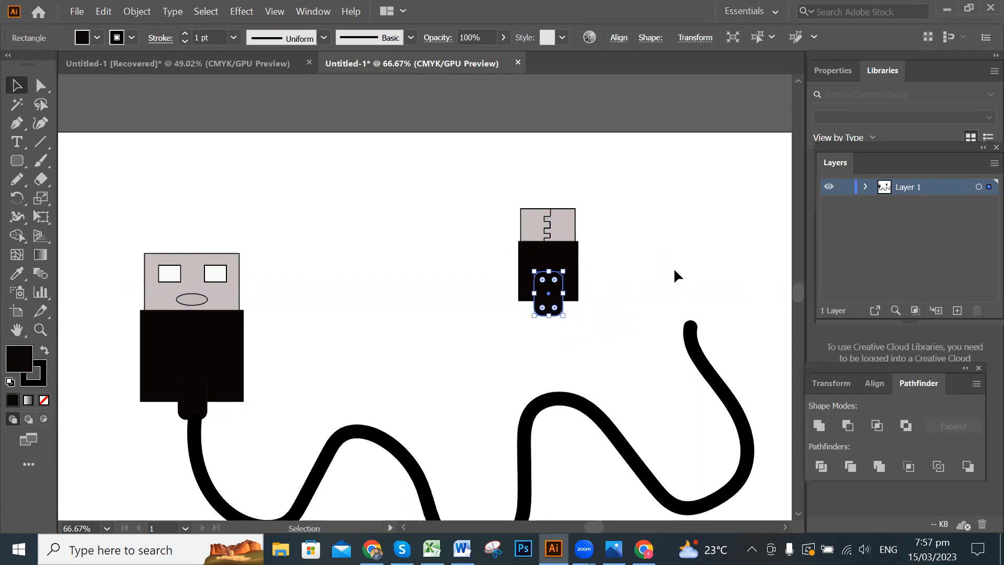
click(674, 274)
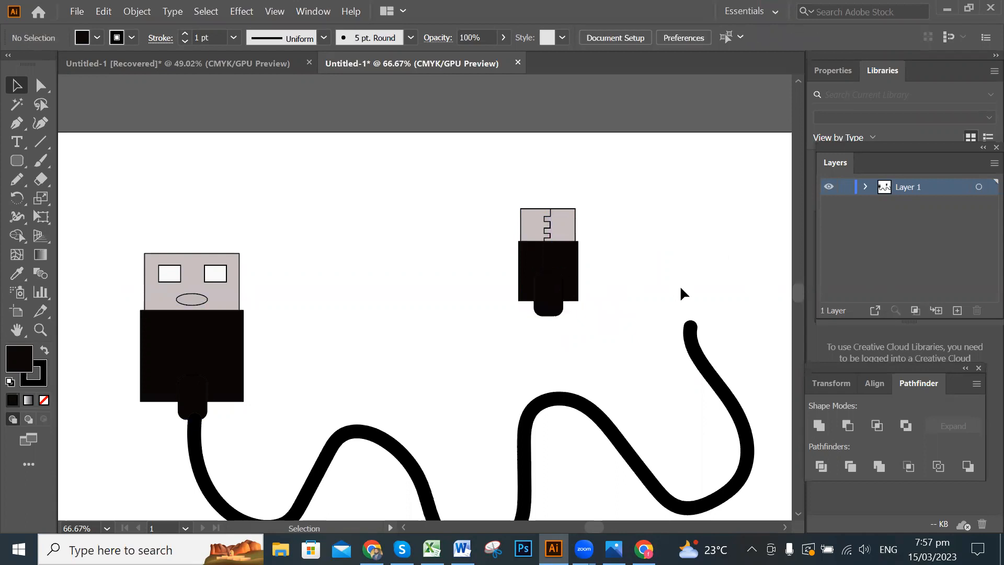
- Move the complete small connector to the right so its sleeve sits on the cable's free upper end
drag(494, 193, 585, 328)
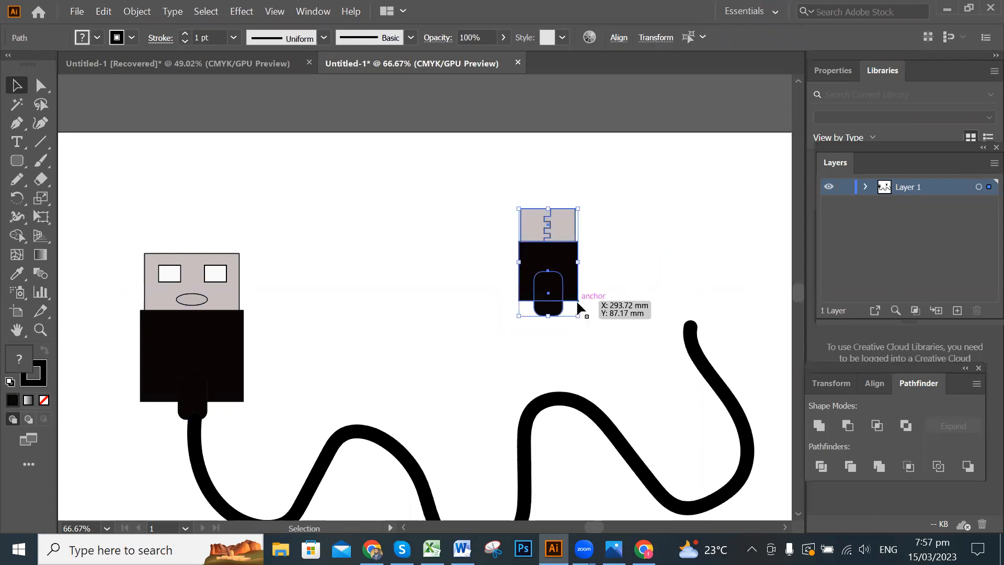
drag(577, 308, 722, 302)
click(752, 311)
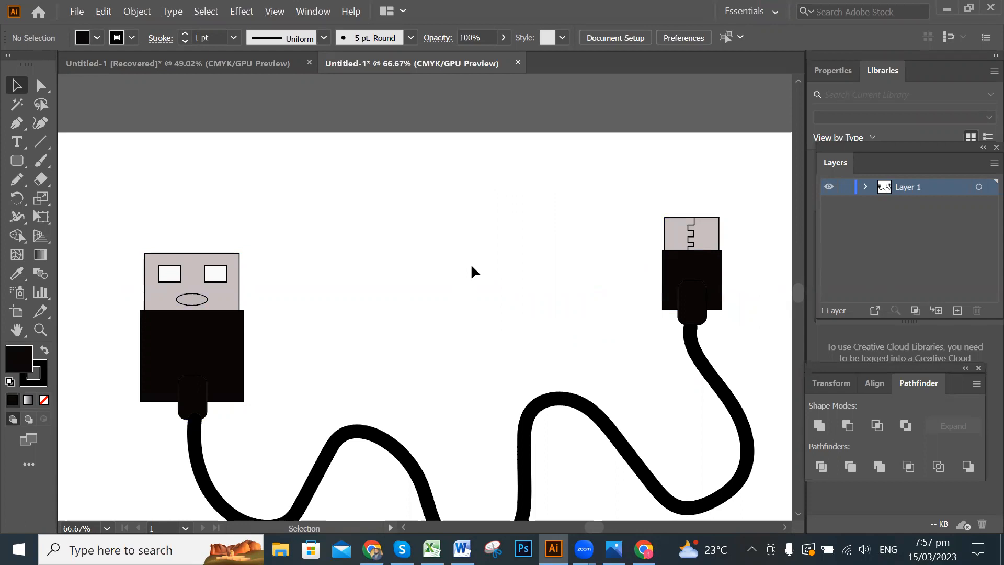
- Add an area text reading "oppo" with the Type tool in the empty space between the two connectors
scroll(471, 266, down, 1)
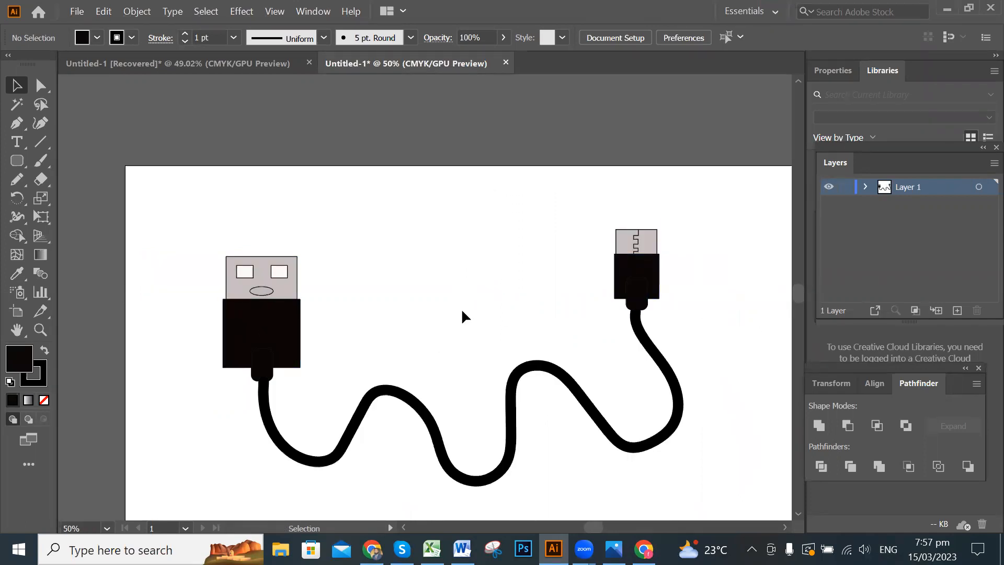
scroll(495, 296, up, 1)
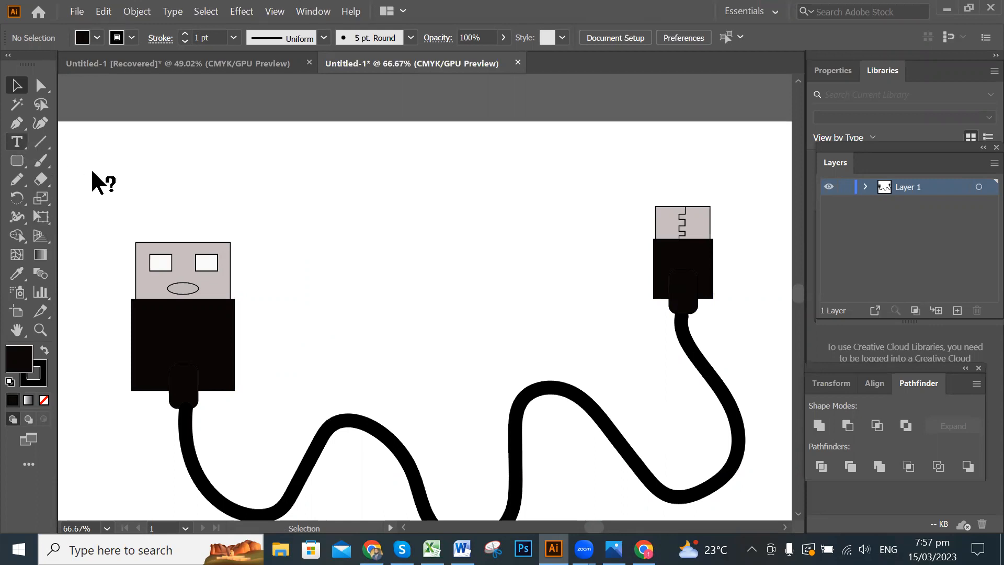
click(19, 141)
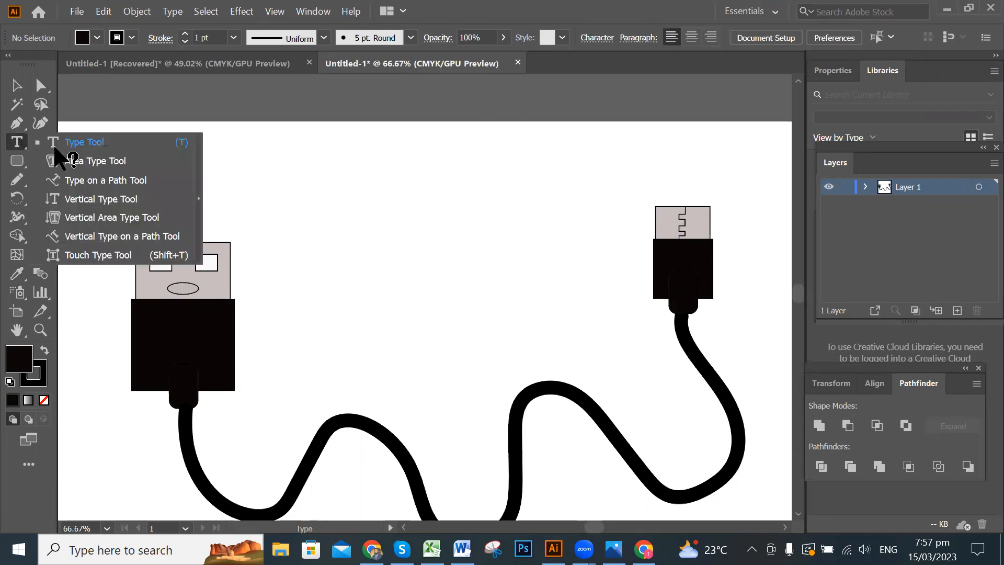
click(93, 146)
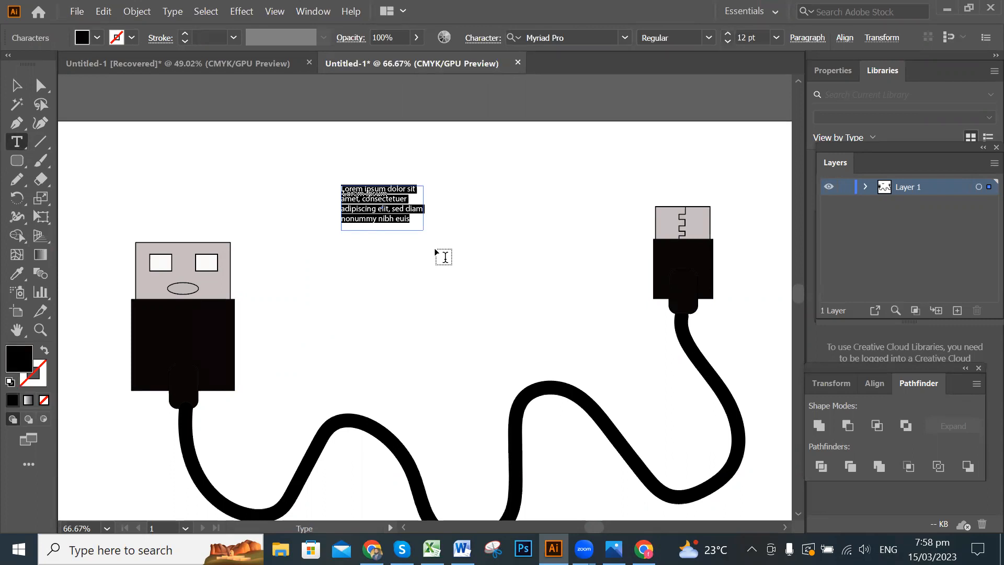
text(oppo)
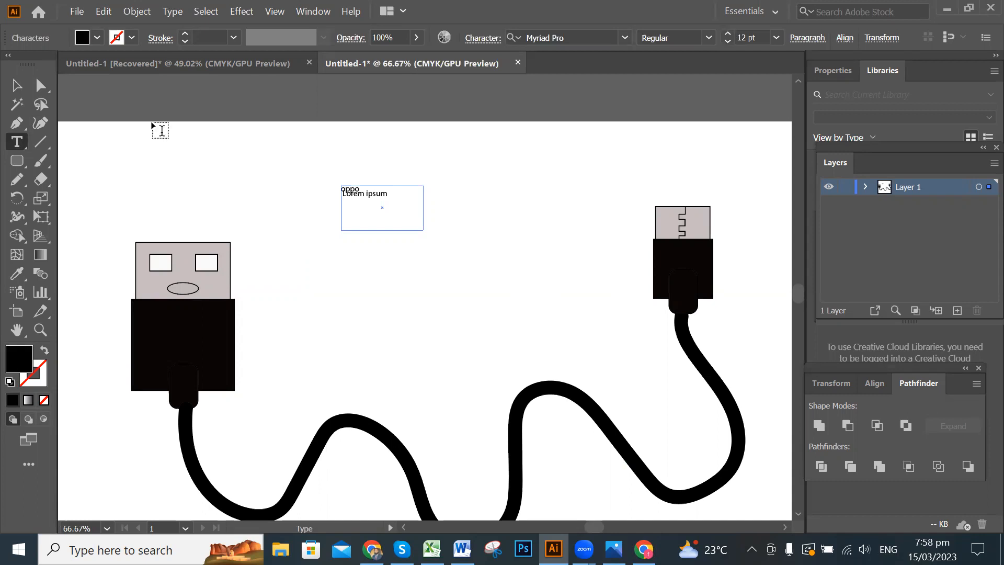
- Move the "oppo" text frame down and right, and delete the stray "Lorem ipsum" placeholder text
click(17, 85)
drag(394, 225, 438, 277)
click(382, 195)
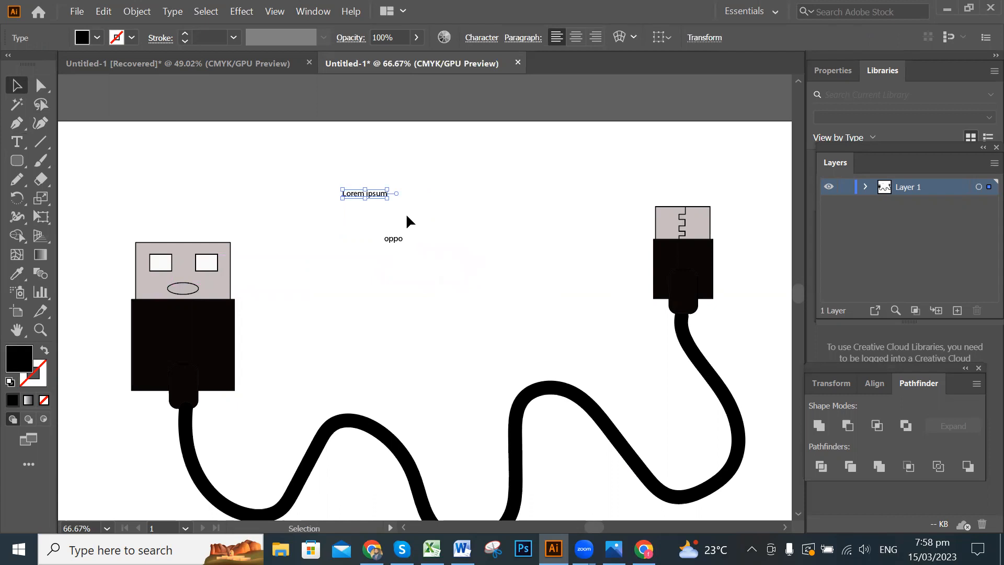
key(Delete)
click(431, 276)
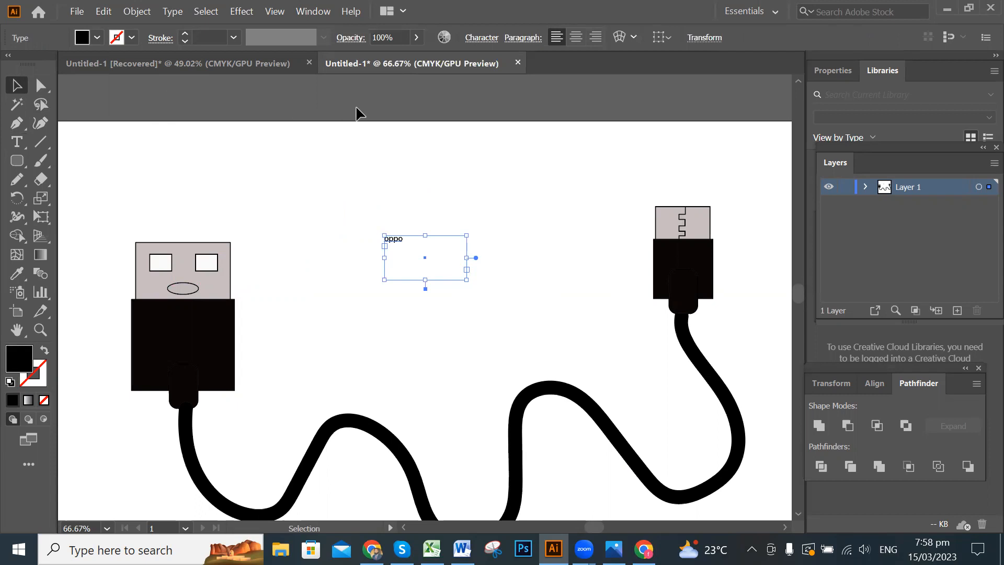
click(493, 174)
- Set the font size of the "oppo" text to 36 pt
click(394, 239)
click(15, 141)
double_click(396, 238)
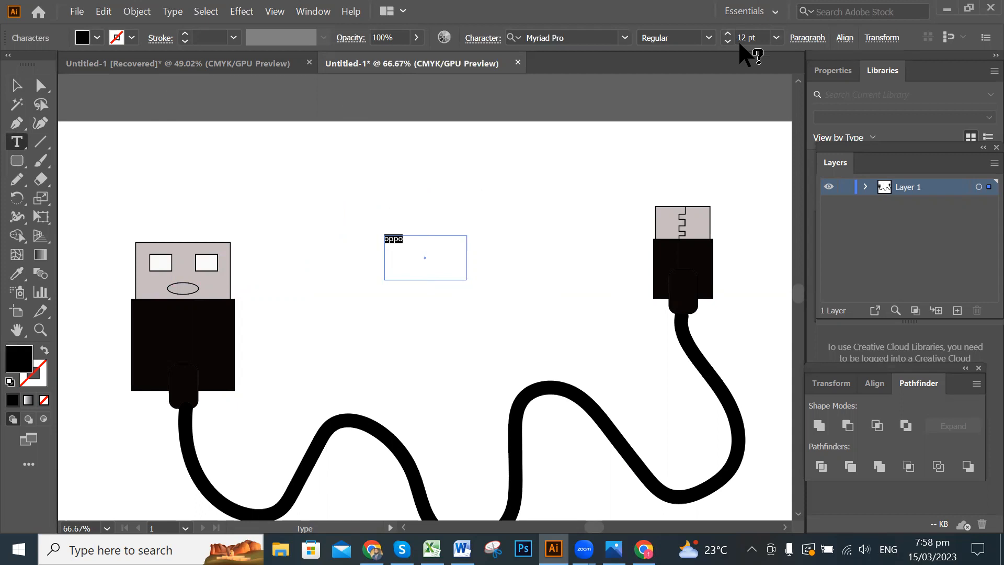
click(776, 38)
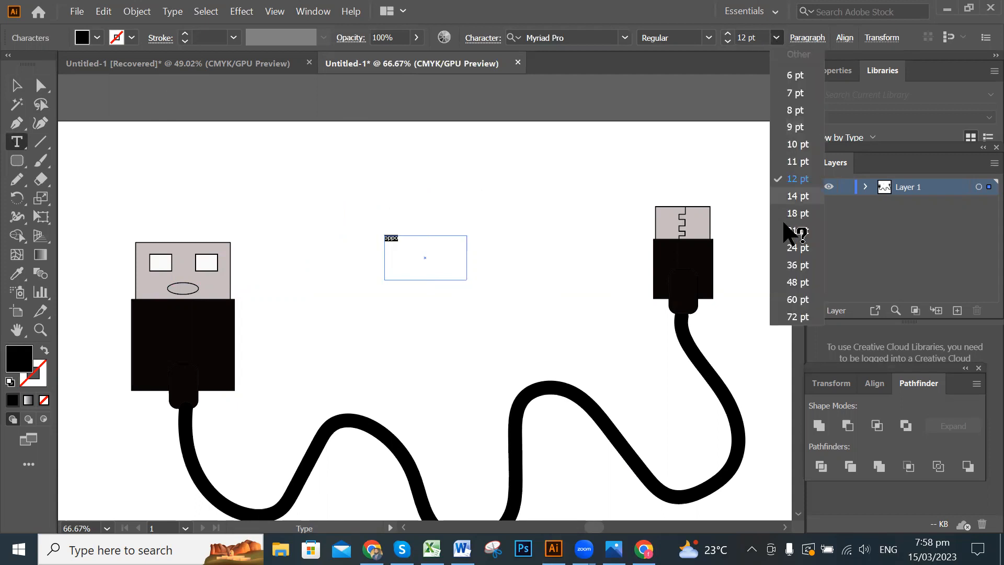
click(797, 265)
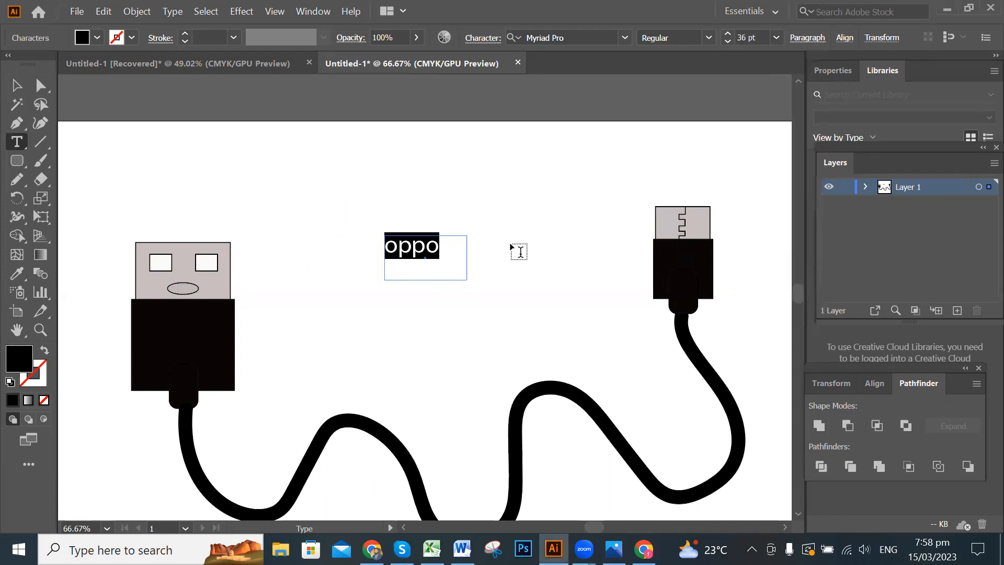
- Finish editing the "oppo" text and shrink its frame to fit closely around the word
key(Escape)
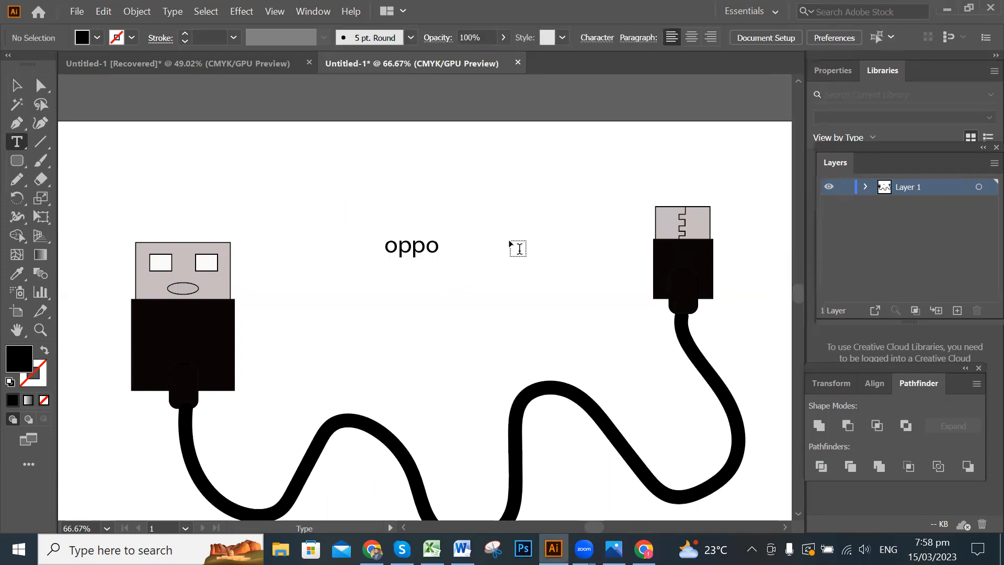
click(20, 87)
click(434, 258)
drag(469, 281, 444, 260)
click(503, 281)
- Move the "oppo" text onto the small connector's black body and set its fill to white
click(416, 250)
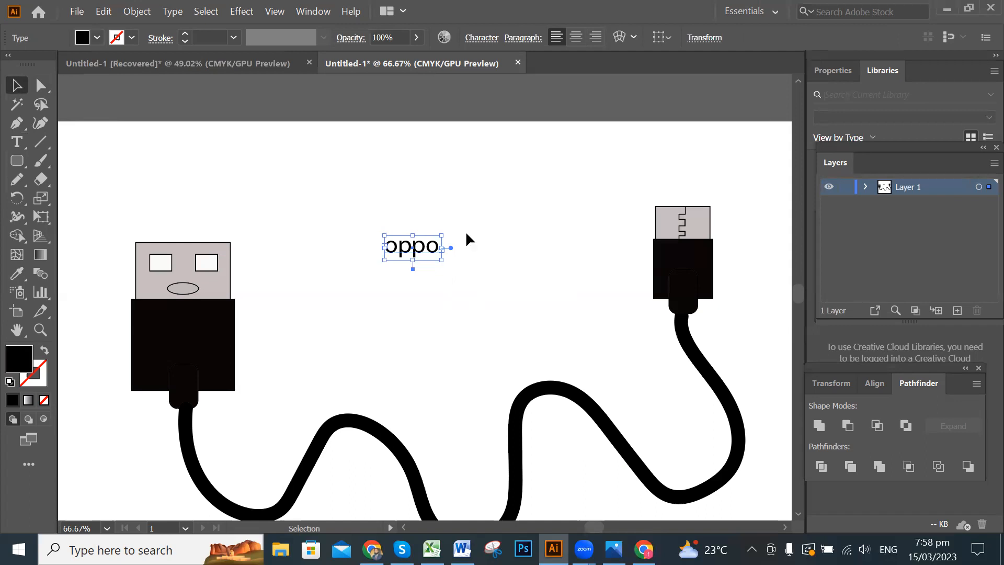
drag(434, 257, 707, 282)
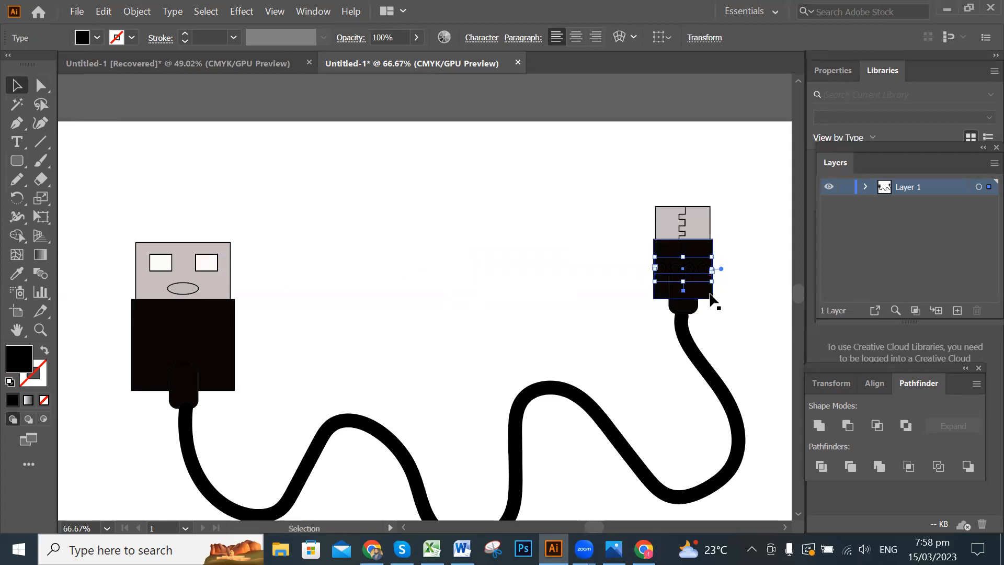
click(96, 38)
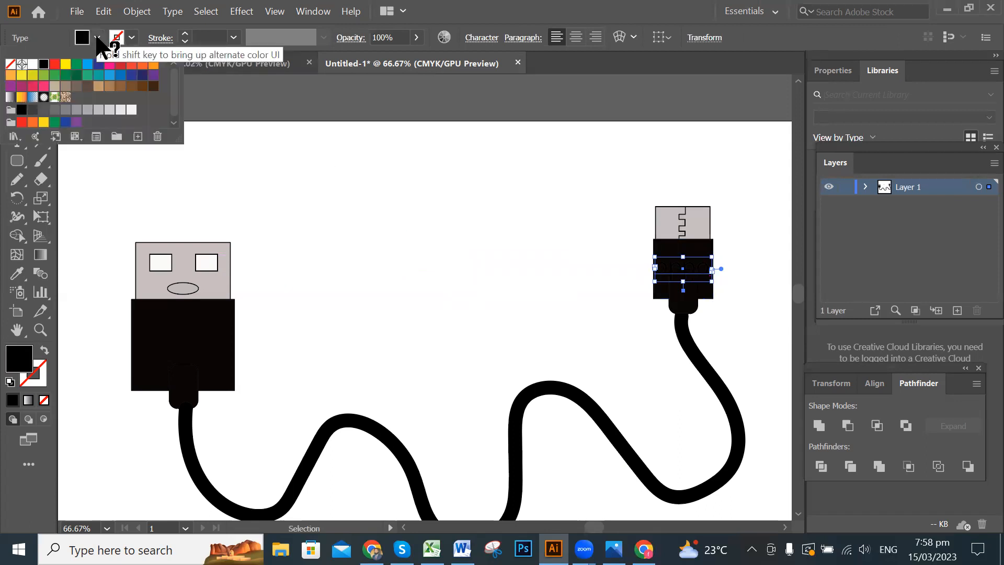
click(34, 64)
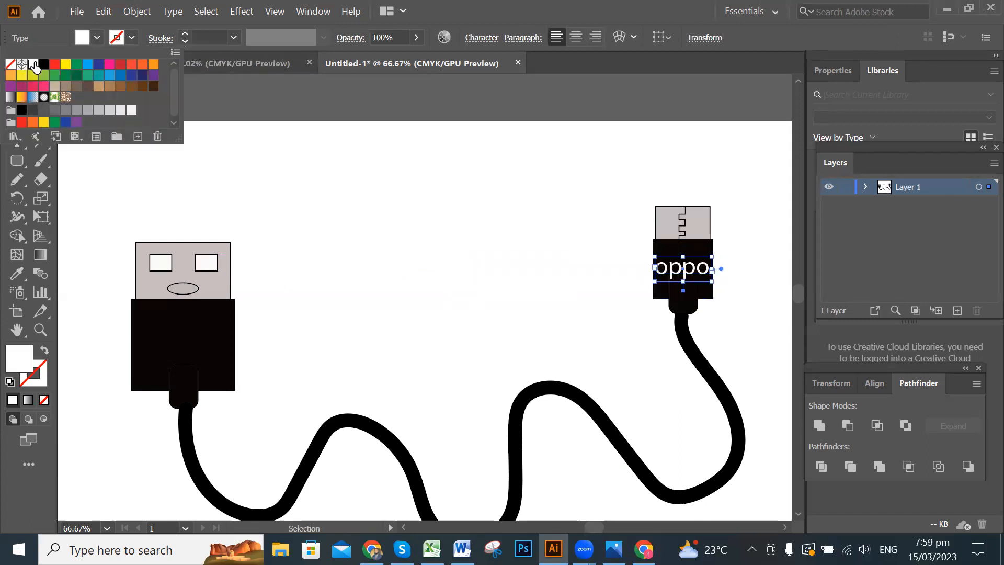
click(511, 228)
click(511, 228)
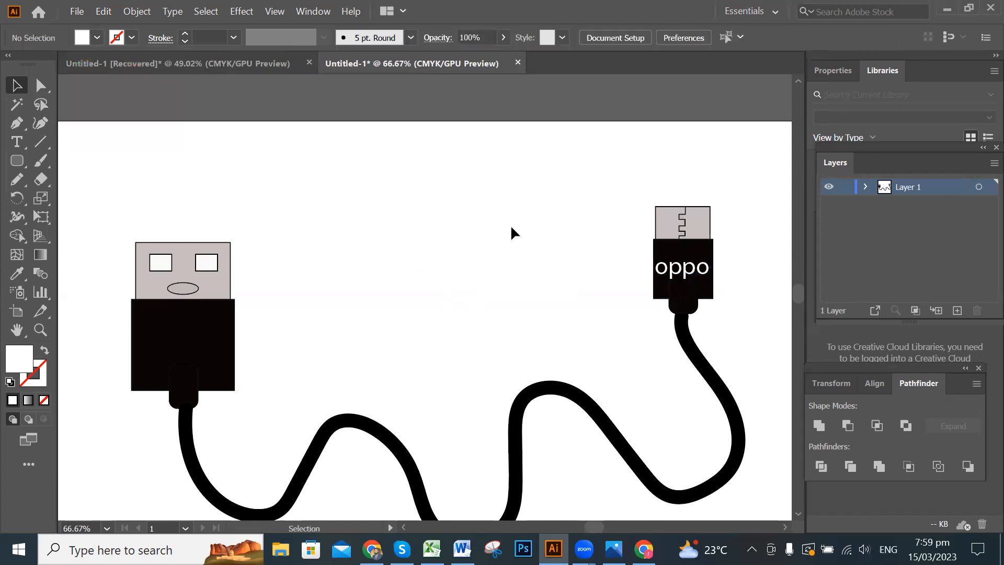
- Nudge the white "oppo" text sideways to centre it on the small connector's black body
click(690, 269)
key(Right)
key(Right)
key(Right)
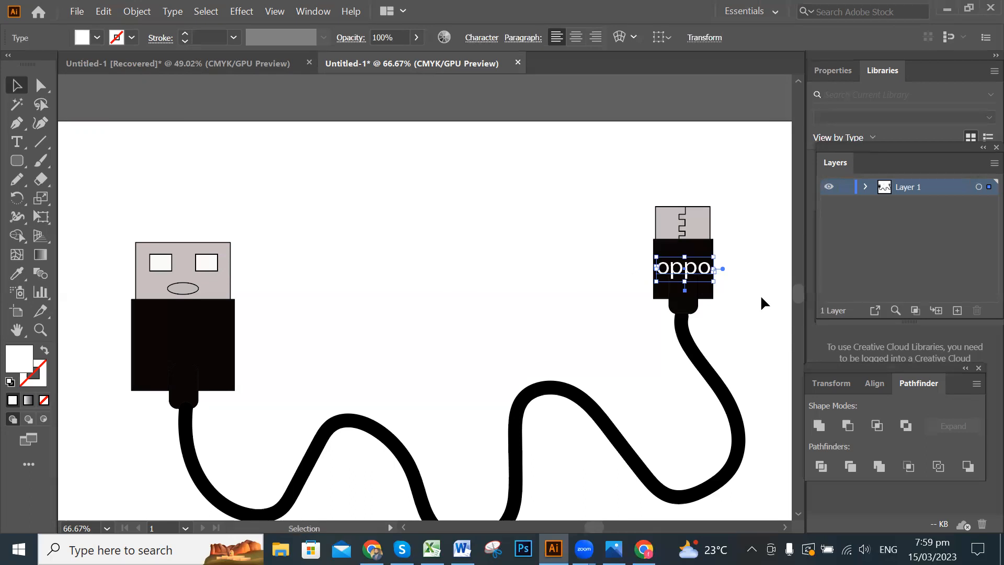
key(Left)
key(Left)
key(Left)
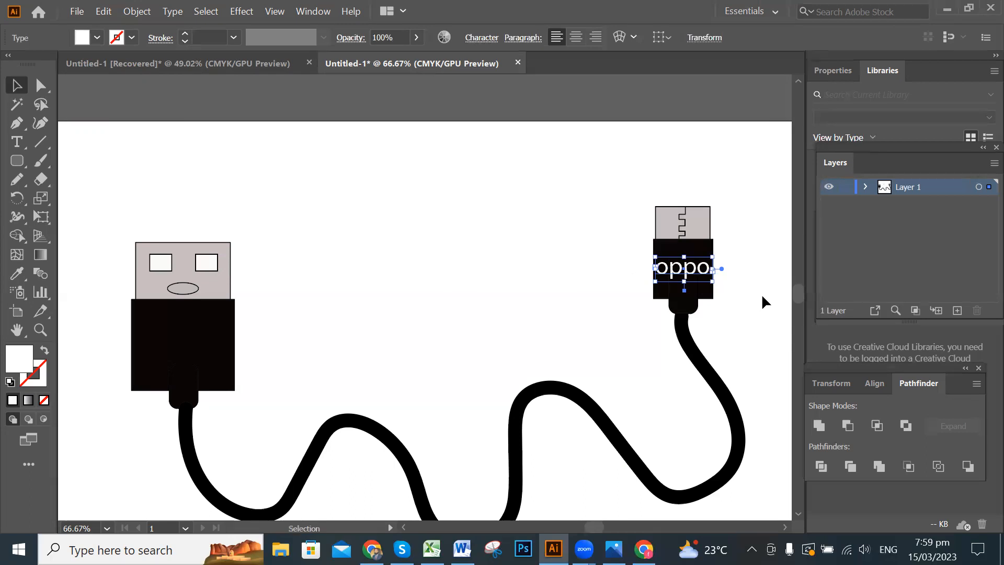
click(762, 293)
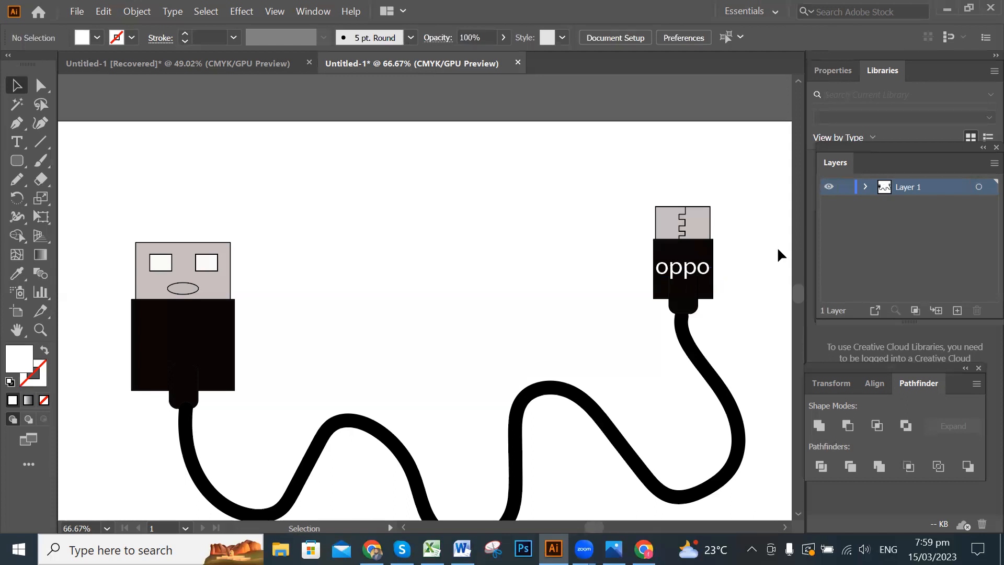
- Draw a short vertical line segment with a 1 pt black stroke in the empty space between the two connectors
click(694, 282)
click(196, 346)
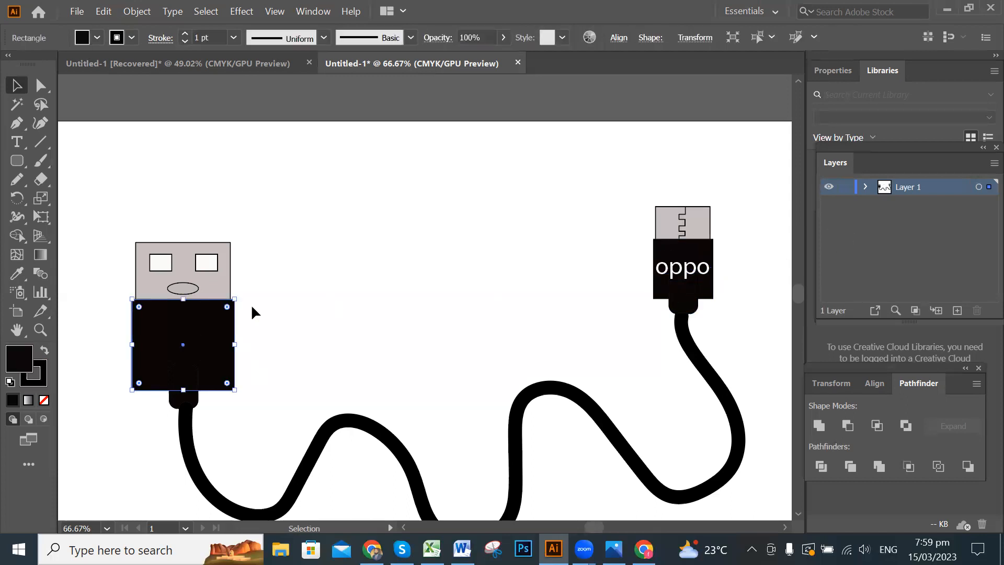
click(41, 141)
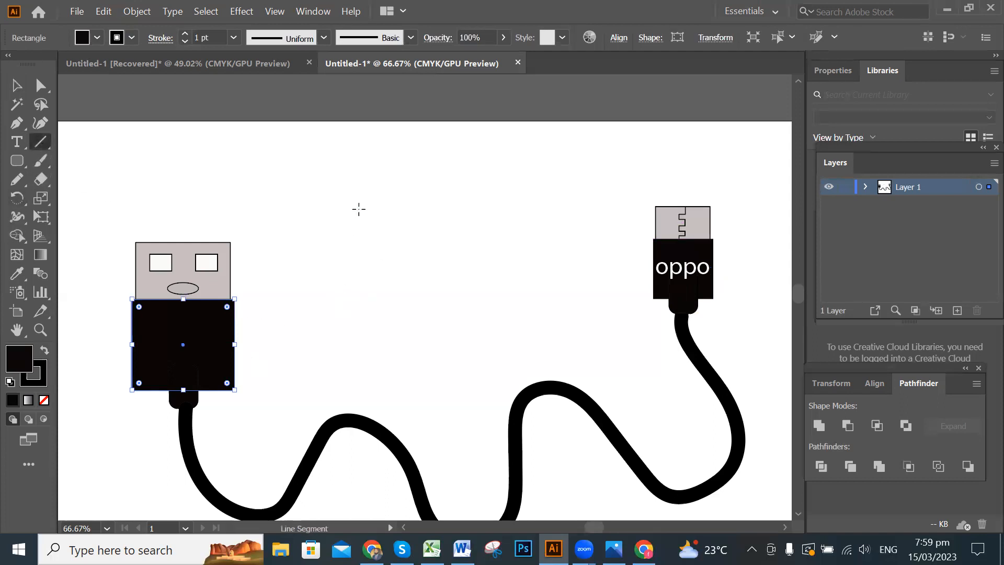
mouse_move(360, 206)
mouse_down()
mouse_move(356, 269)
mouse_move(363, 257)
mouse_up()
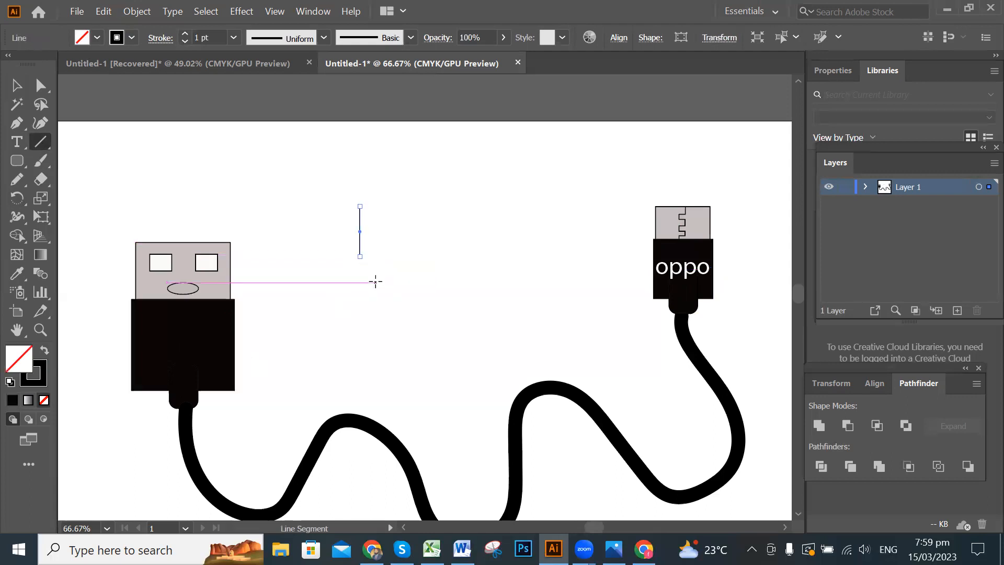
click(17, 86)
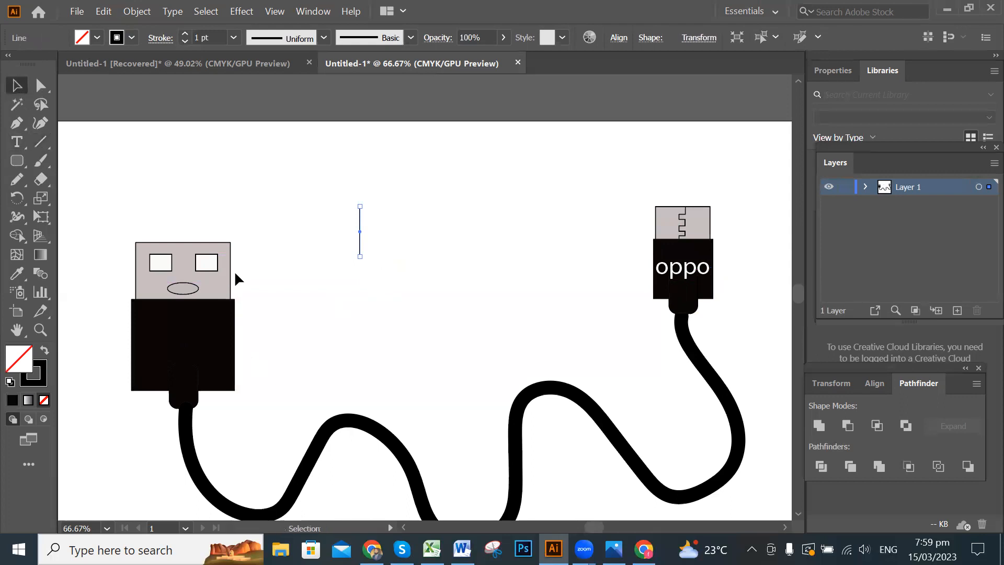
click(372, 245)
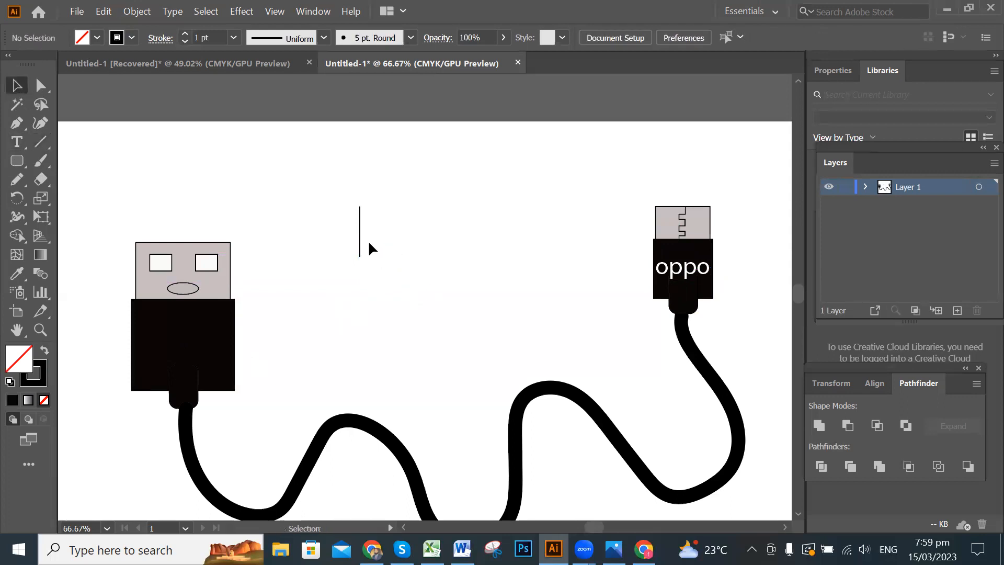
- Draw a curved branch with the Pen tool from the vertical line's upper part, bending up to the right
click(17, 123)
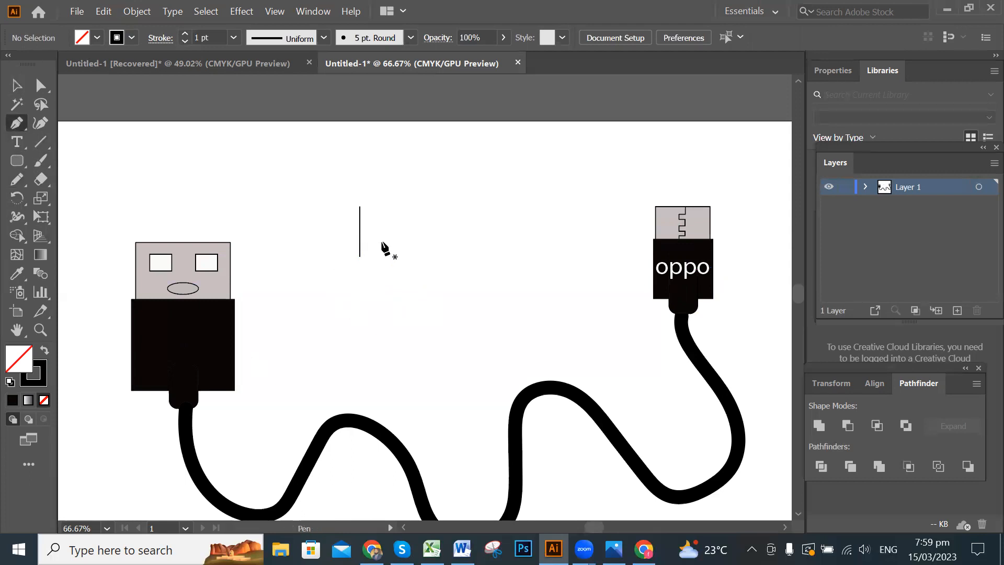
scroll(494, 272, up, 3)
drag(253, 226, 495, 360)
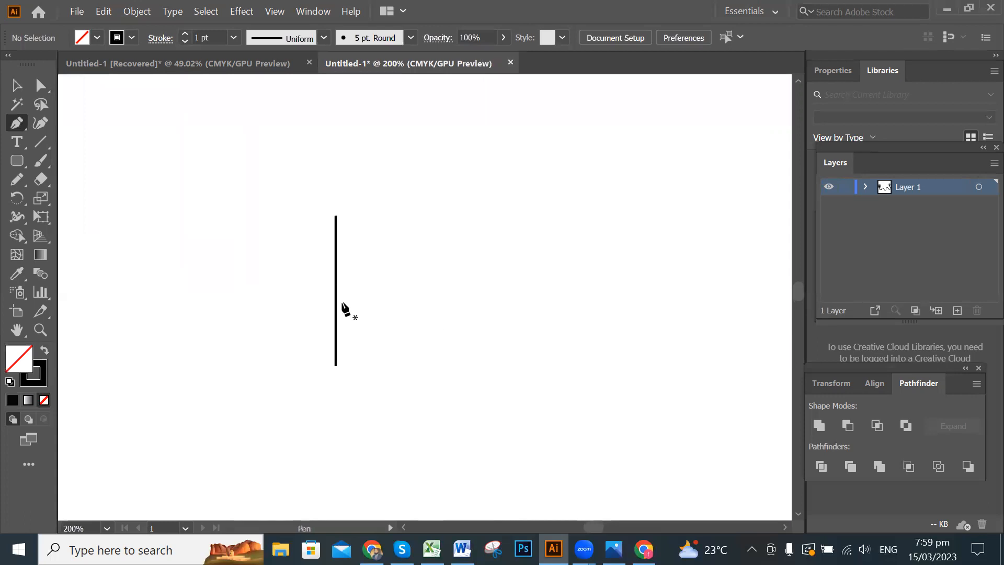
click(336, 272)
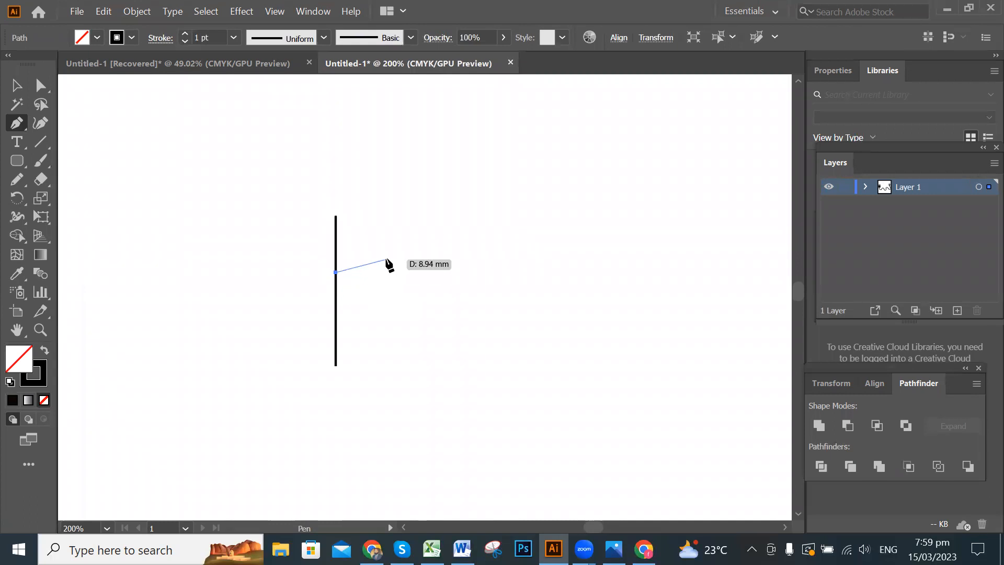
drag(394, 225, 384, 248)
drag(401, 215, 398, 183)
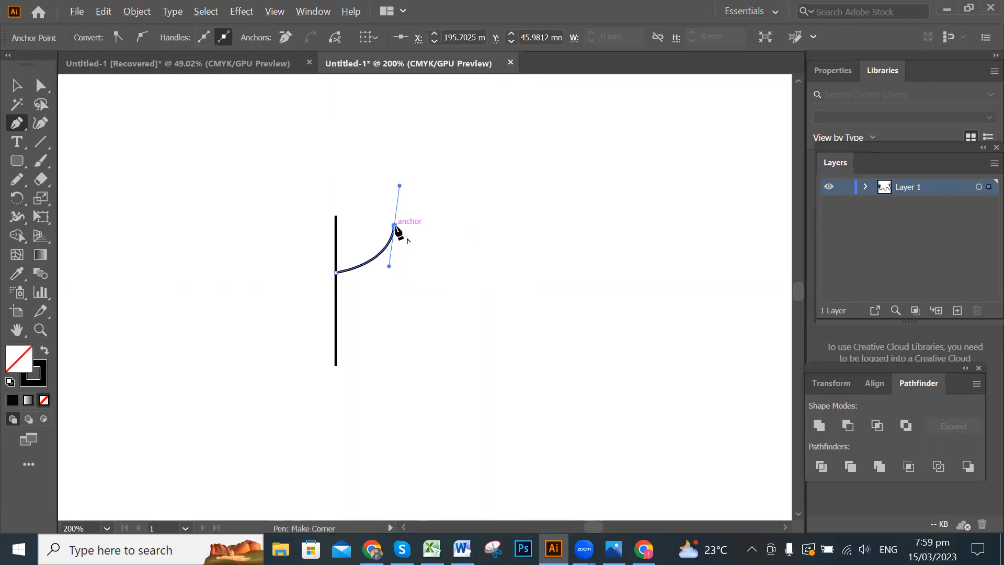
drag(395, 227, 395, 268)
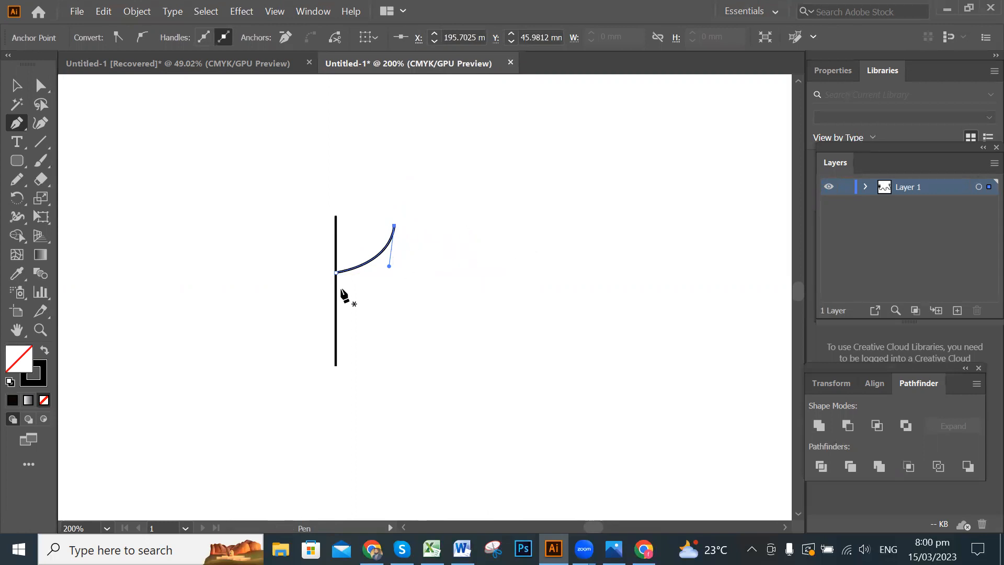
- Draw a second curved branch with the Pen tool from lower on the vertical line, bending up to the left
click(335, 317)
click(279, 273)
drag(267, 243, 273, 236)
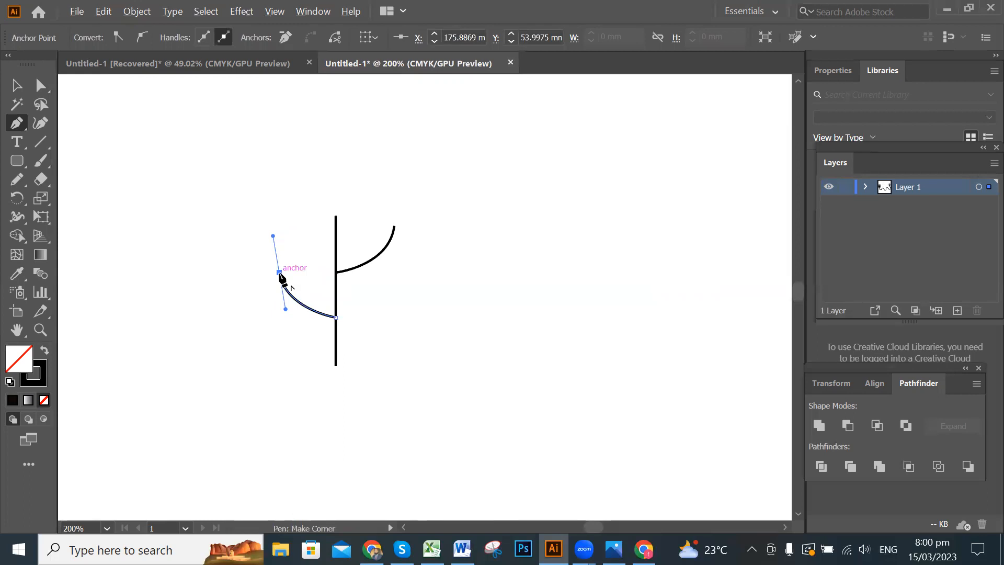
mouse_move(279, 273)
mouse_down()
mouse_move(270, 311)
mouse_move(265, 231)
mouse_move(283, 296)
mouse_move(264, 271)
mouse_move(279, 272)
mouse_up()
click(17, 86)
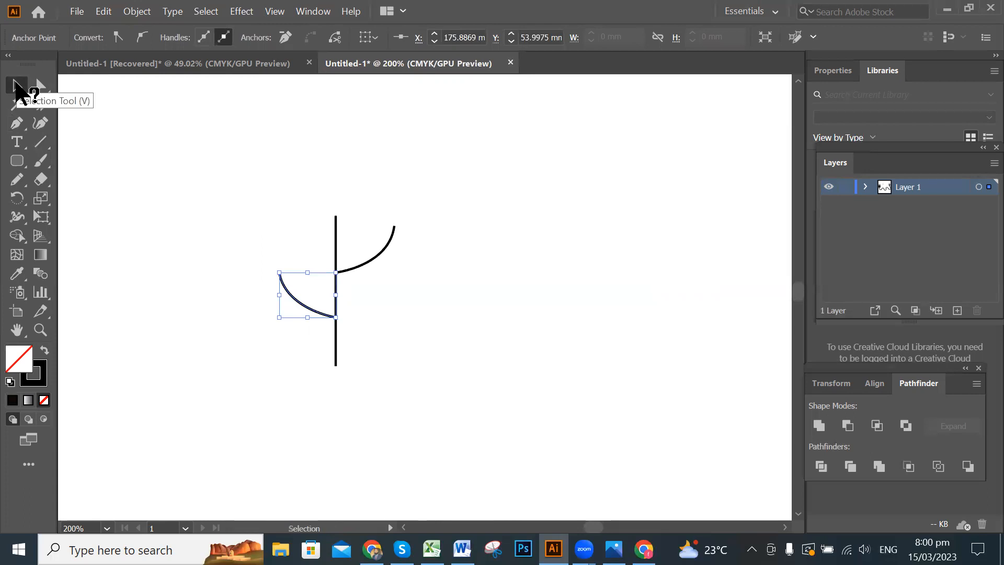
click(429, 395)
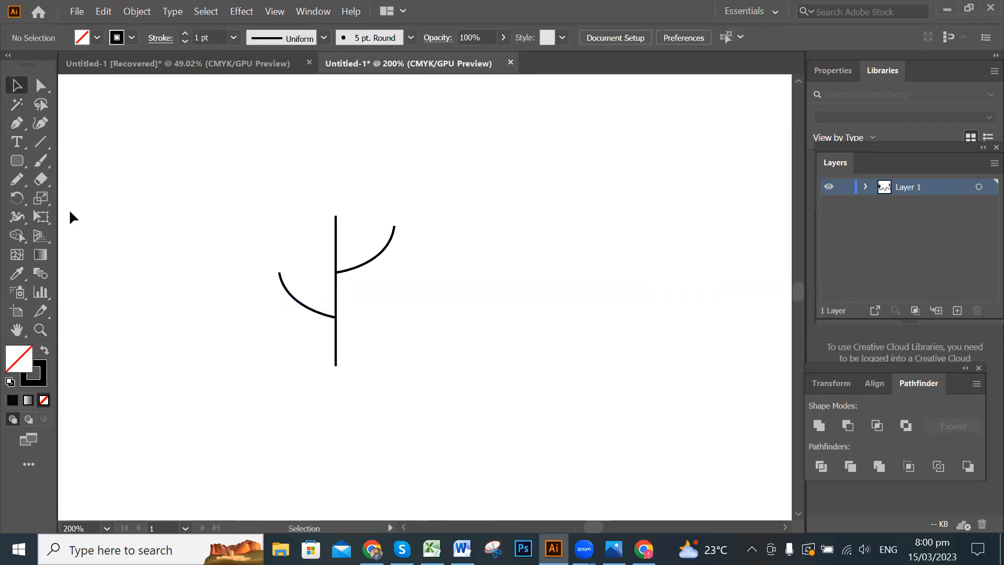
- Draw a small unfilled circle with the Ellipse tool to the right of the vertical line's lower end
drag(17, 159, 67, 205)
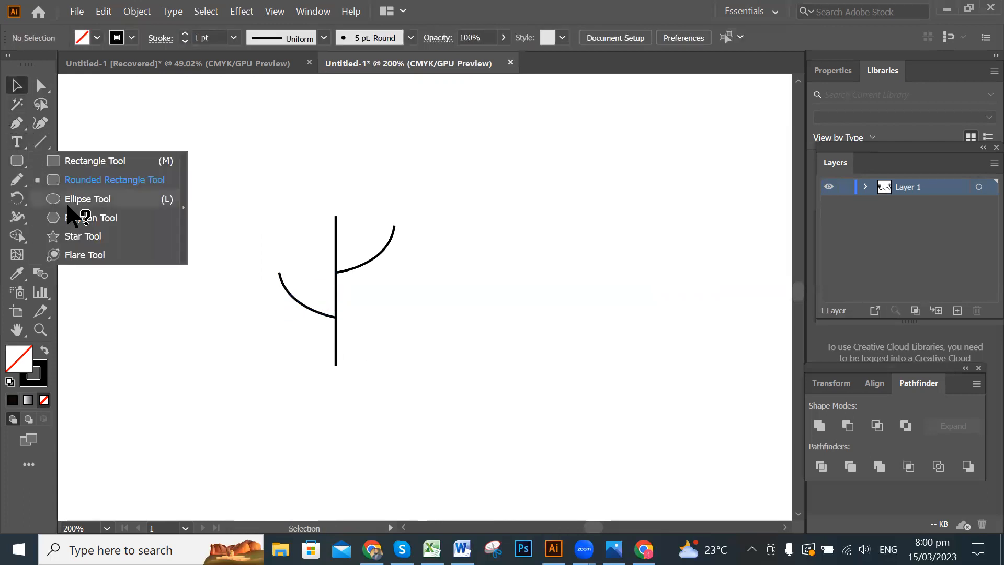
click(107, 201)
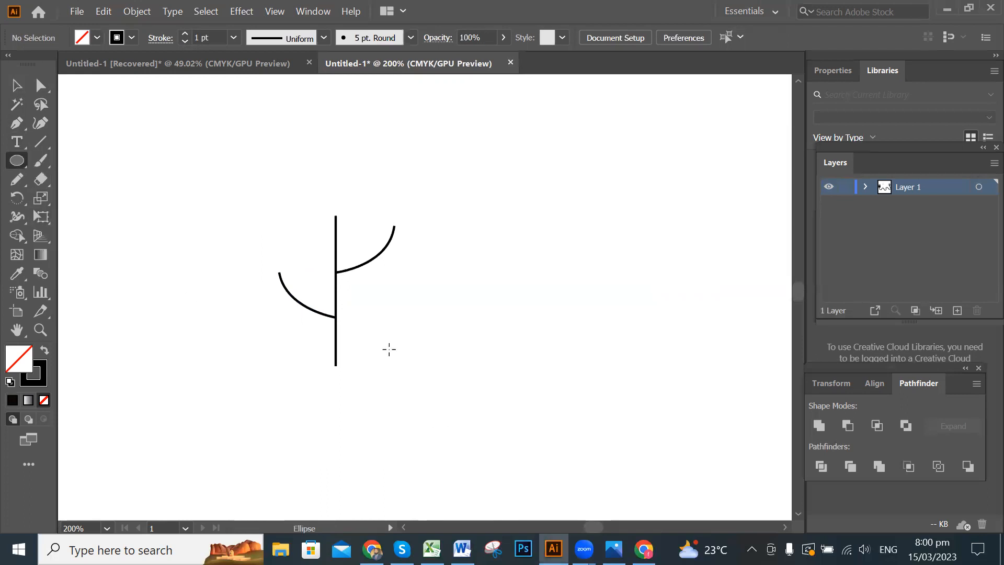
drag(388, 349, 410, 367)
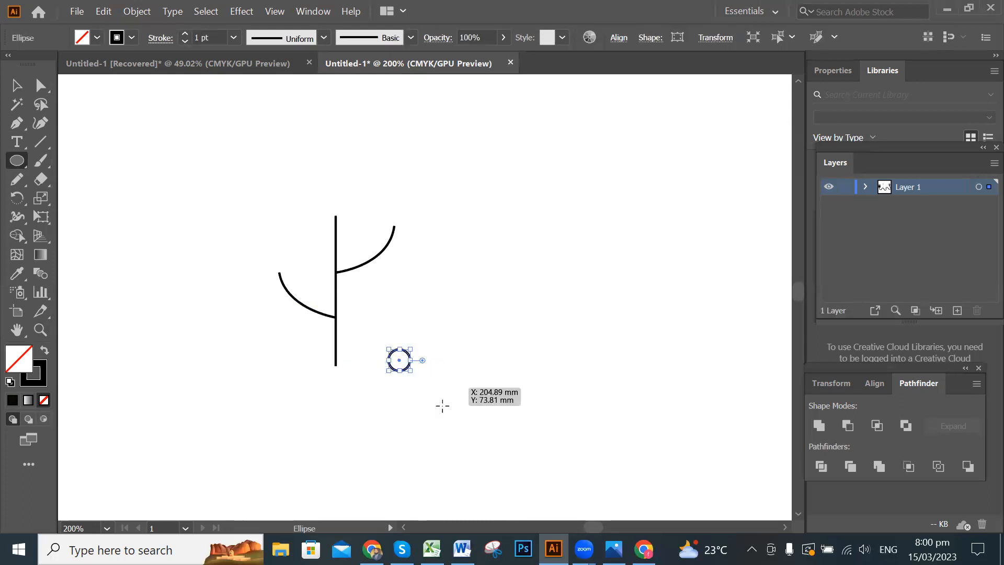
click(17, 85)
click(439, 397)
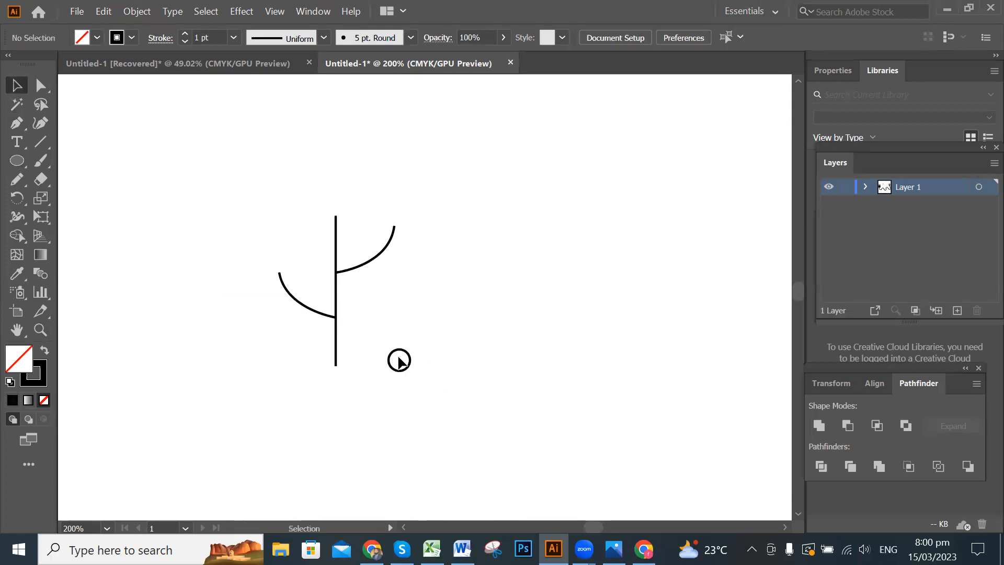
double_click(15, 363)
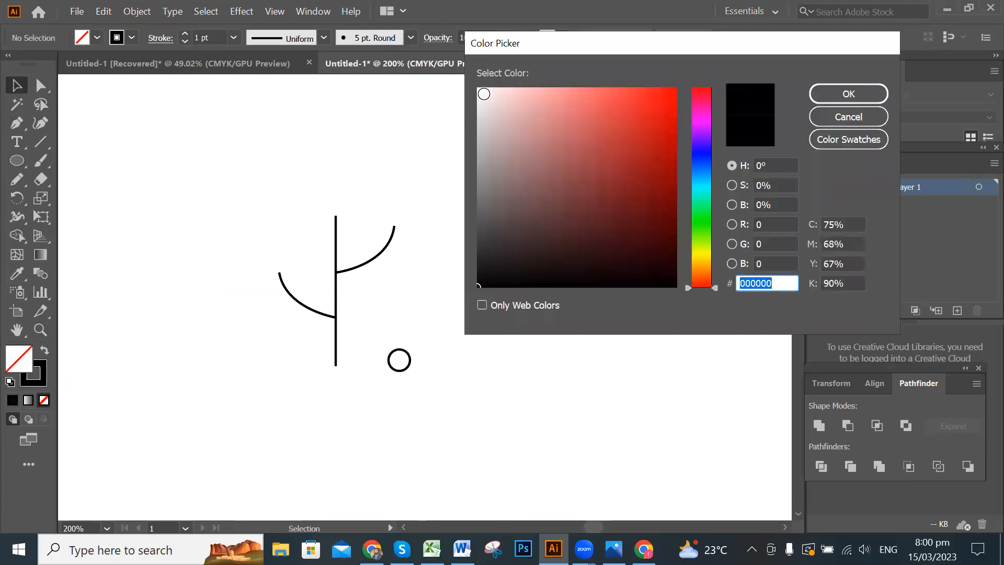
text(F4EDED)
click(837, 94)
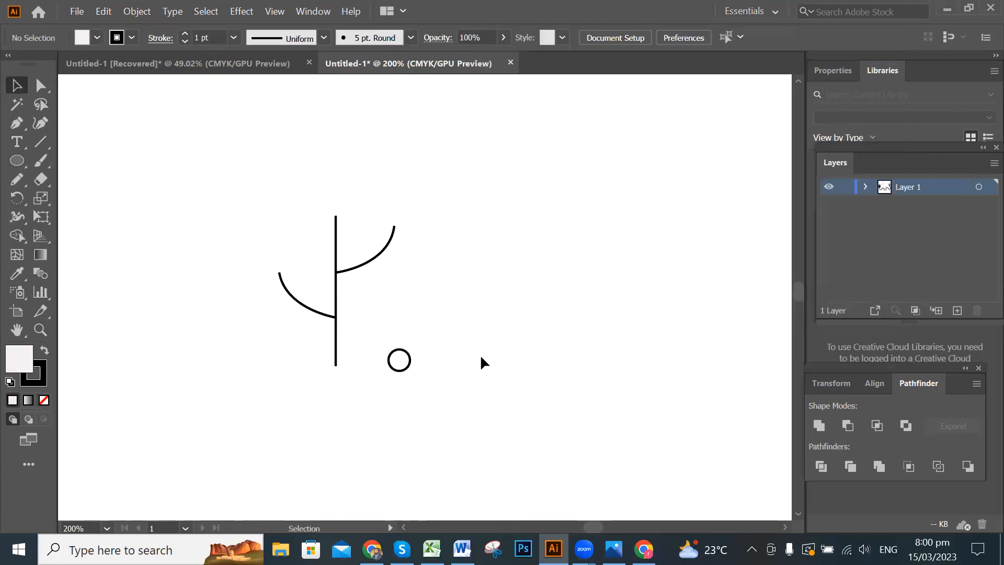
- Fill the small circle with the near-white colour F7F5F5
drag(425, 385, 427, 386)
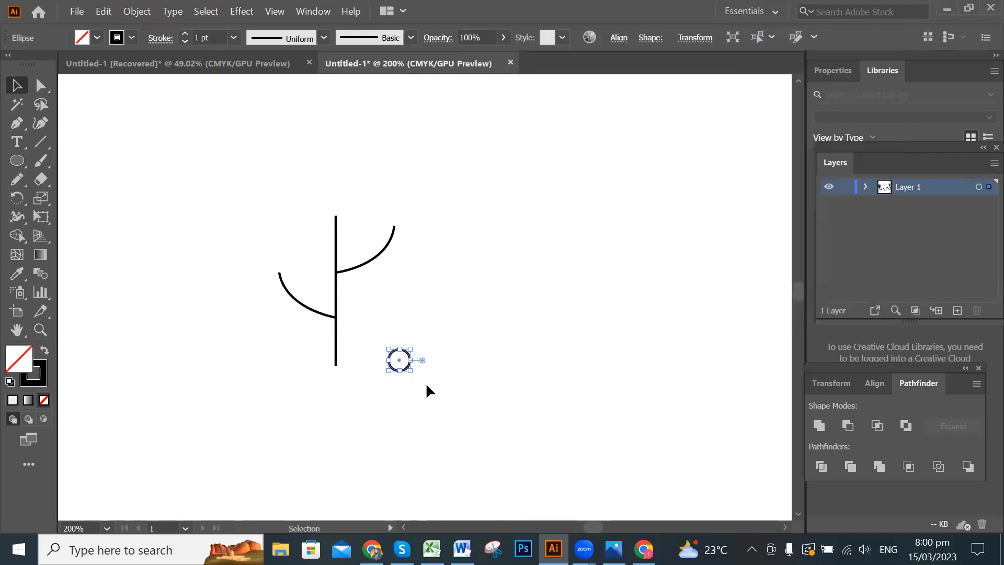
double_click(32, 362)
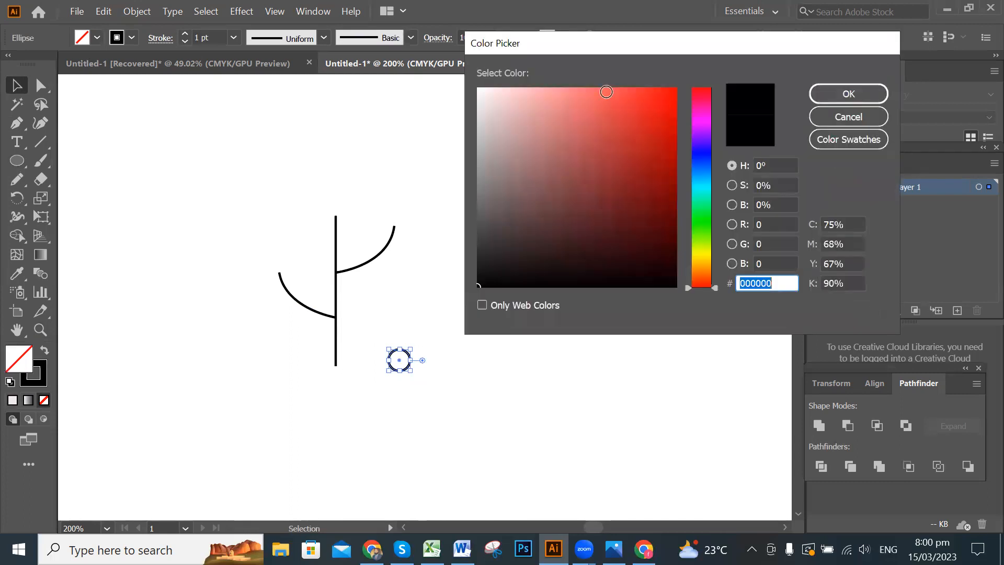
click(479, 93)
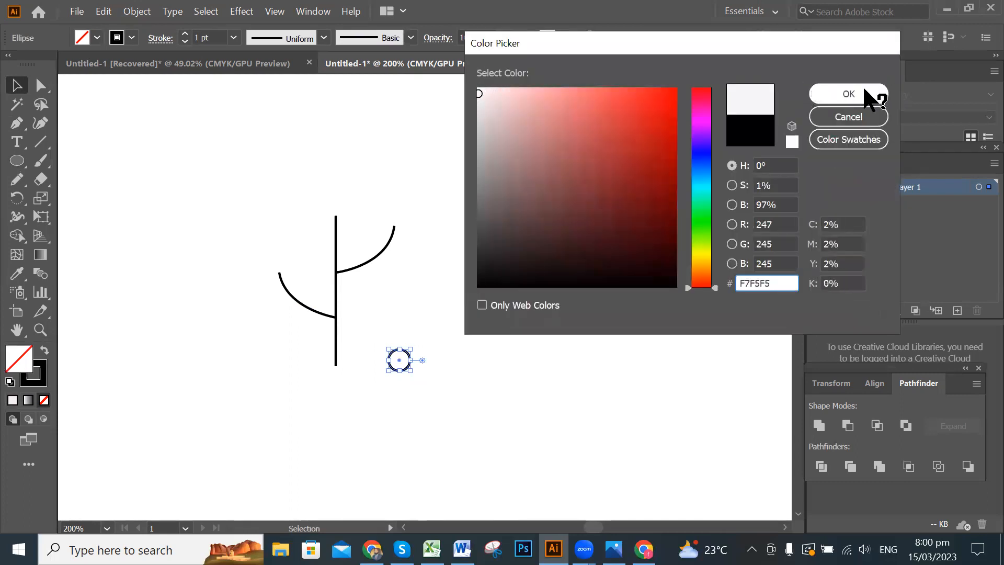
click(866, 90)
click(583, 348)
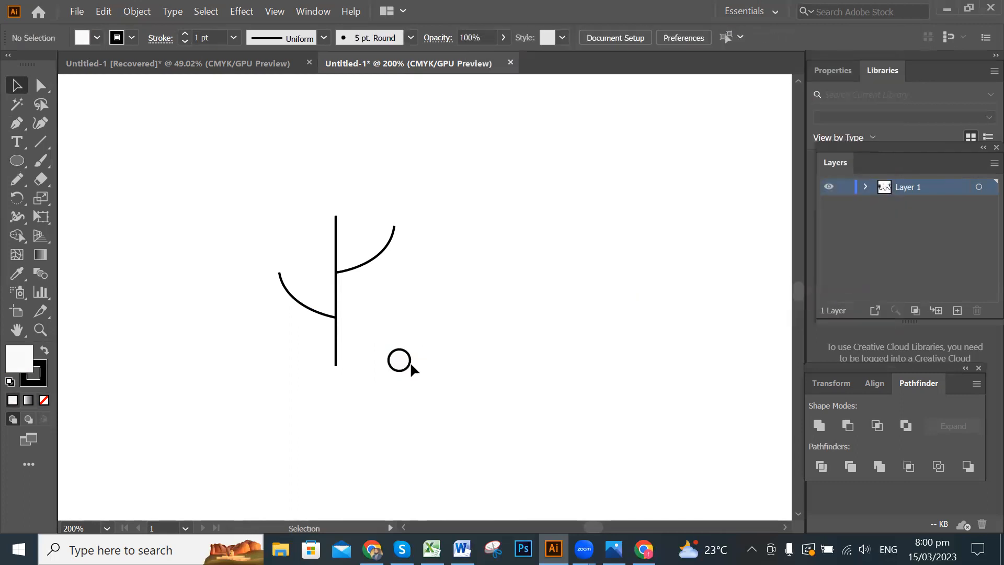
- Move the filled circle so that it is centred on the lower end of the vertical line
drag(402, 360, 336, 365)
click(476, 366)
click(346, 371)
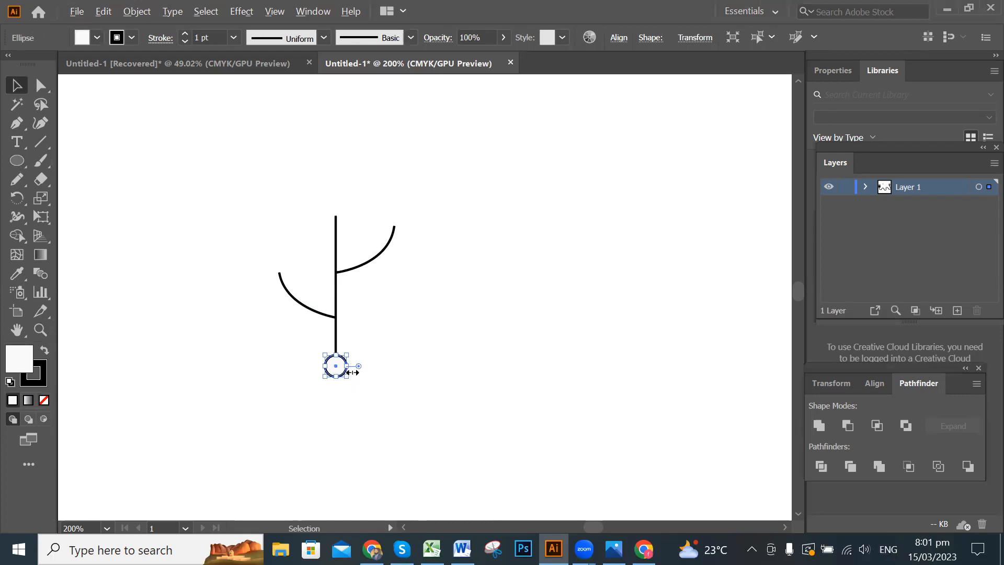
click(423, 378)
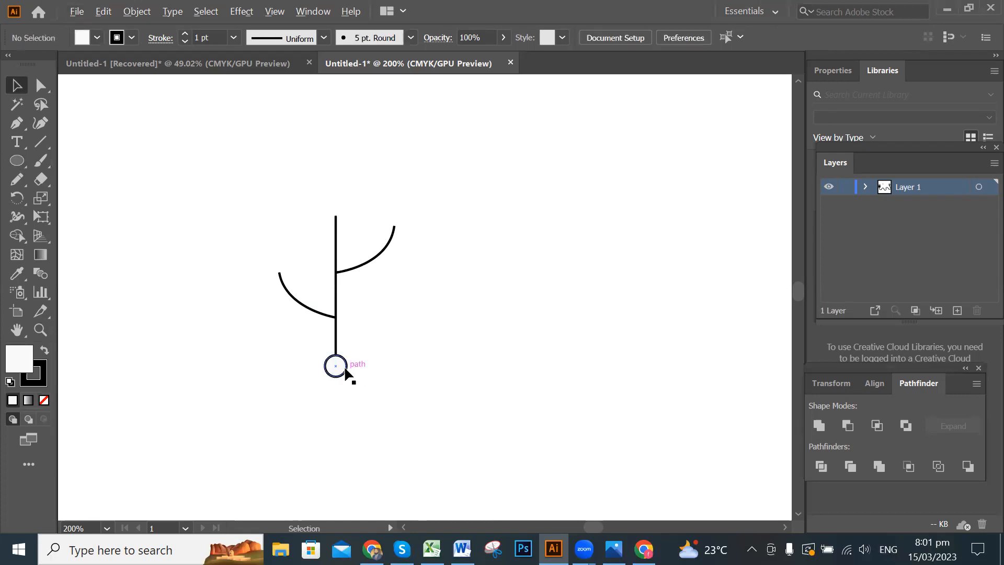
- Place copies of the circle on the free ends of the right and left curved branches
drag(344, 366, 400, 237)
click(428, 265)
drag(401, 235, 288, 281)
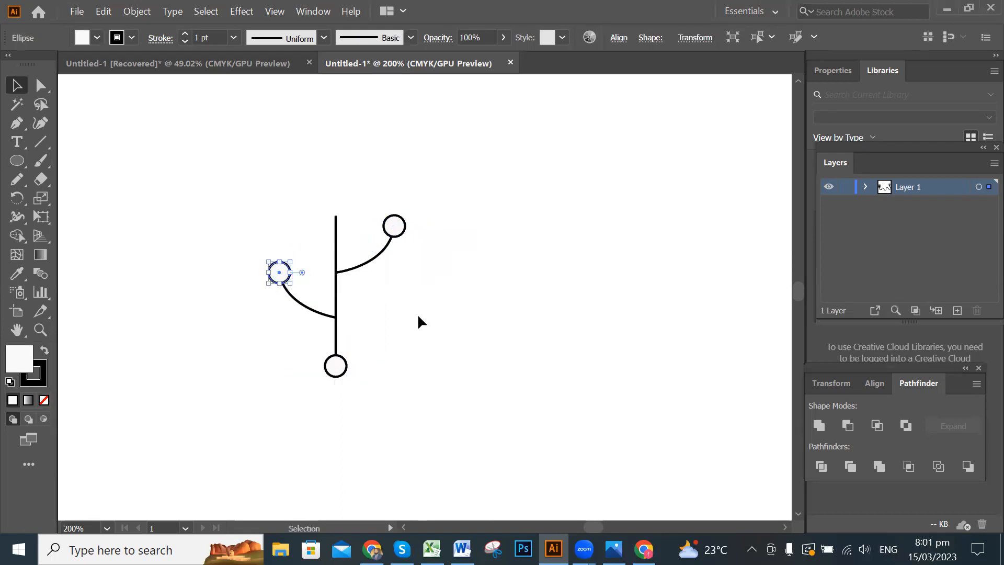
- Draw a small unfilled triangular arrowhead at the upper end of the vertical line with the Pen tool
click(418, 317)
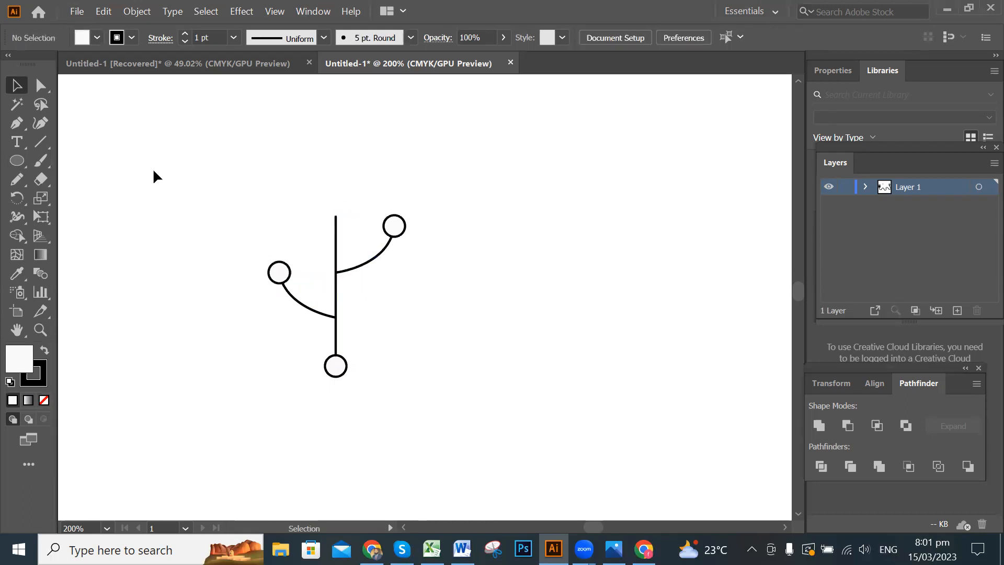
click(16, 123)
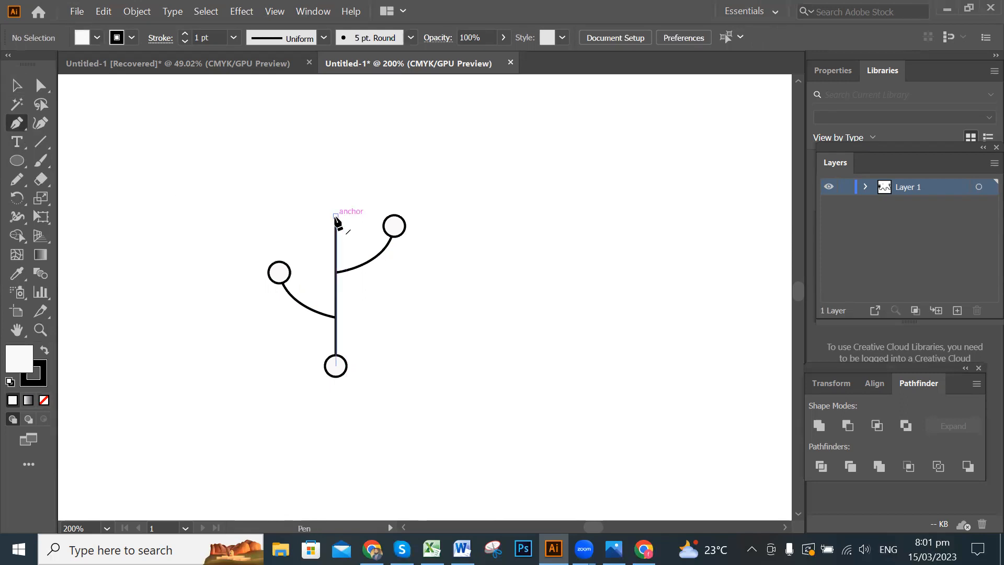
click(335, 216)
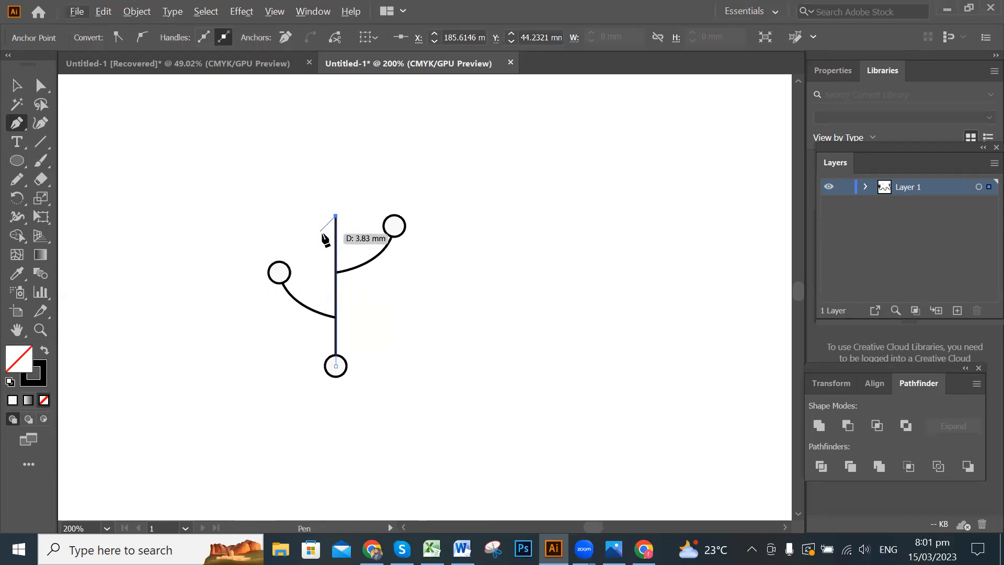
click(335, 217)
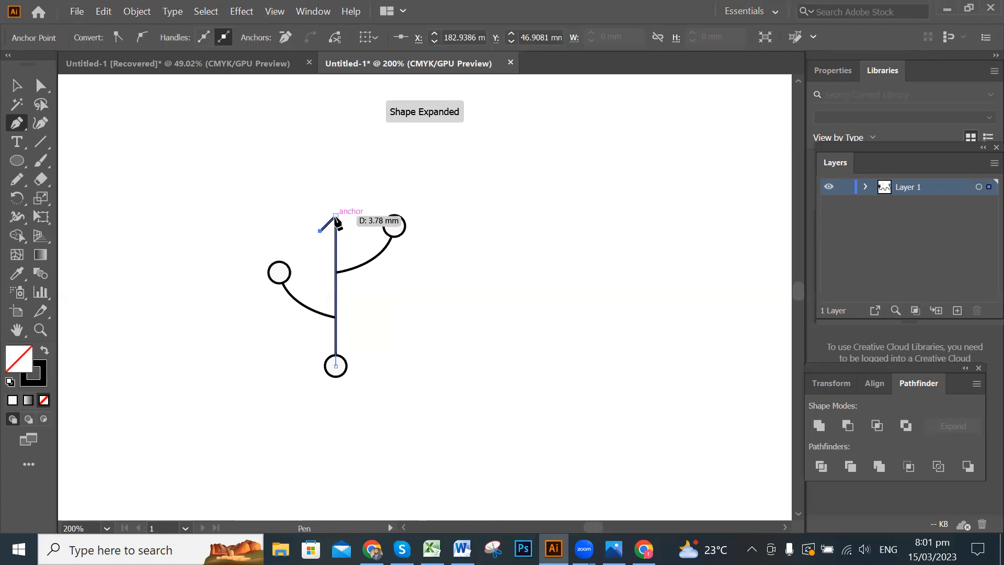
key(ctrl+z)
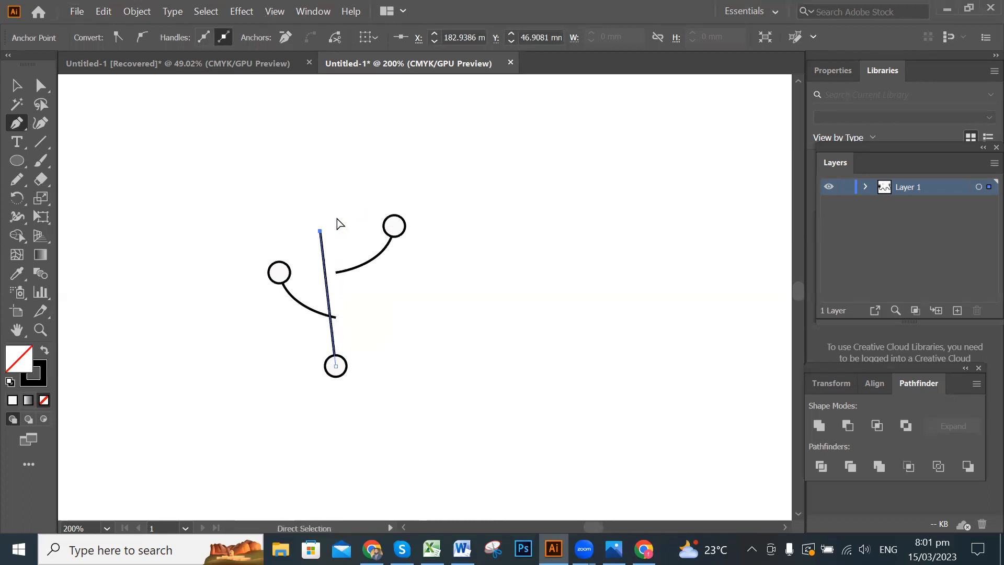
key(ctrl+z)
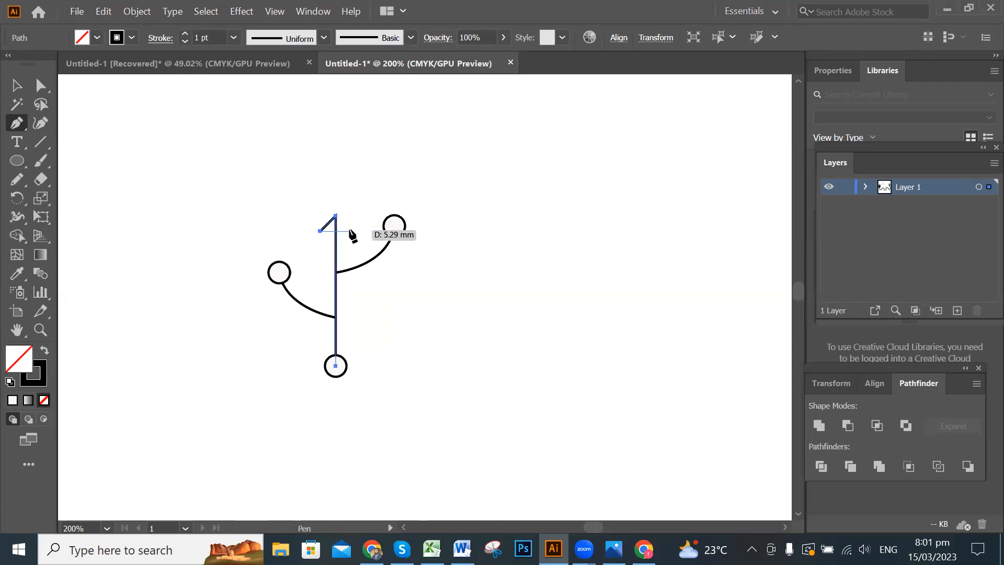
click(350, 231)
click(335, 215)
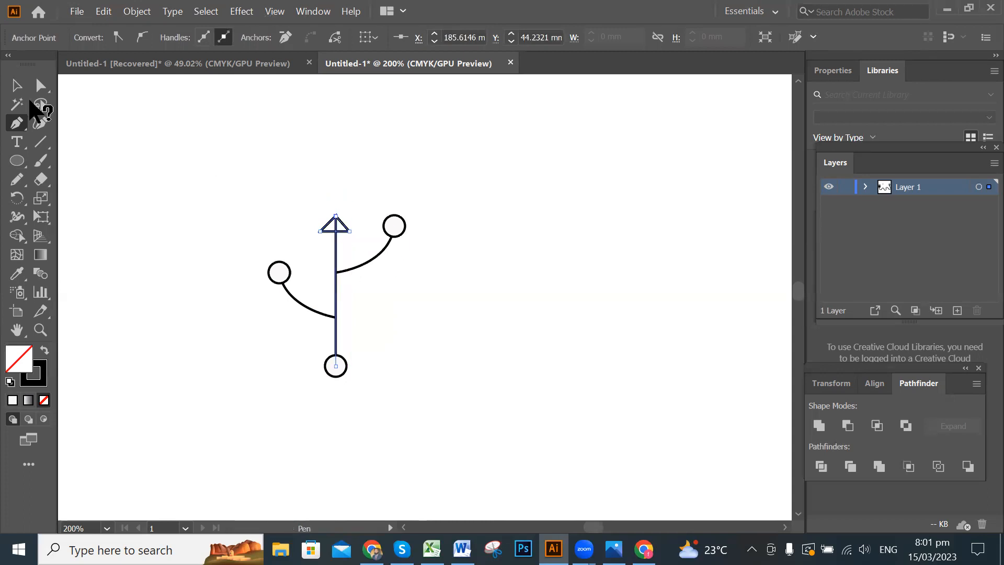
click(13, 89)
click(509, 335)
click(321, 232)
click(310, 226)
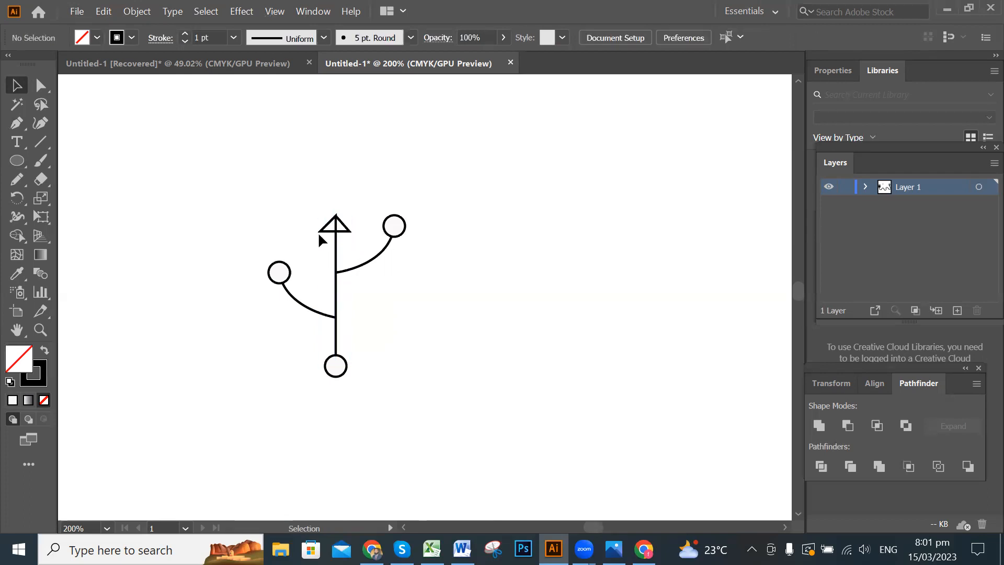
- Narrow the arrowhead by moving its left and right base corners slightly inward with the Direct Selection tool
scroll(531, 302, up, 2)
drag(259, 234, 500, 301)
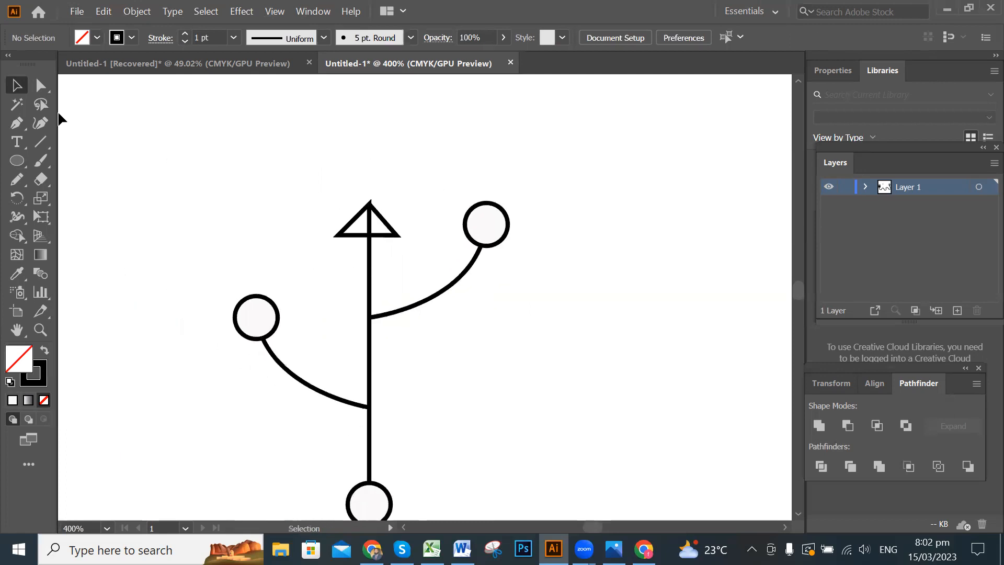
click(41, 85)
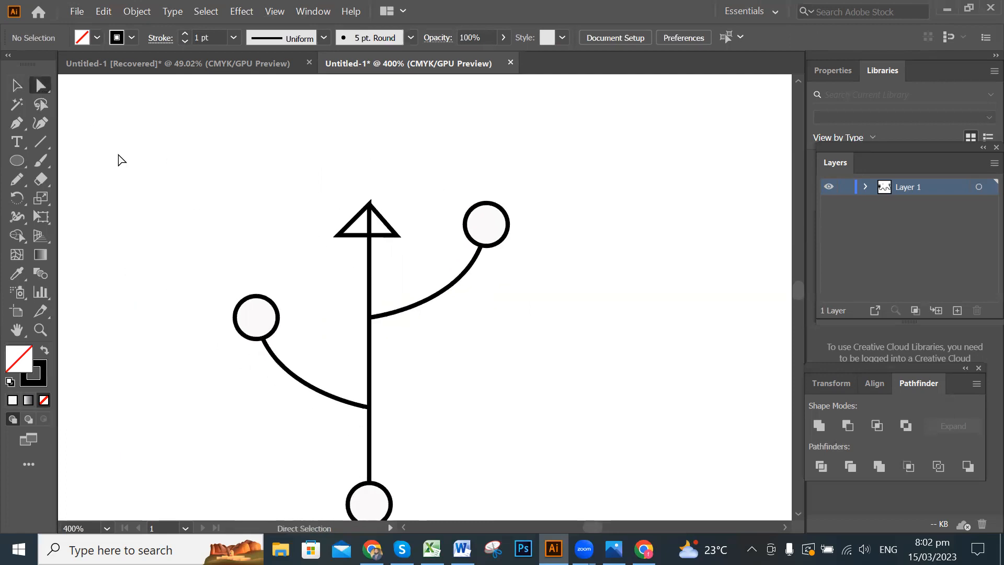
drag(309, 225, 346, 249)
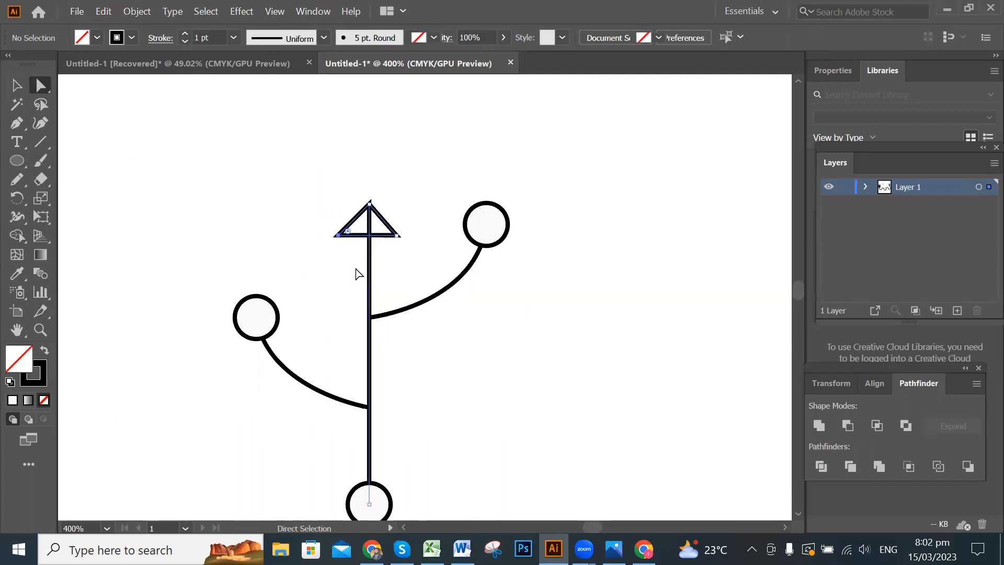
shift+click(337, 235)
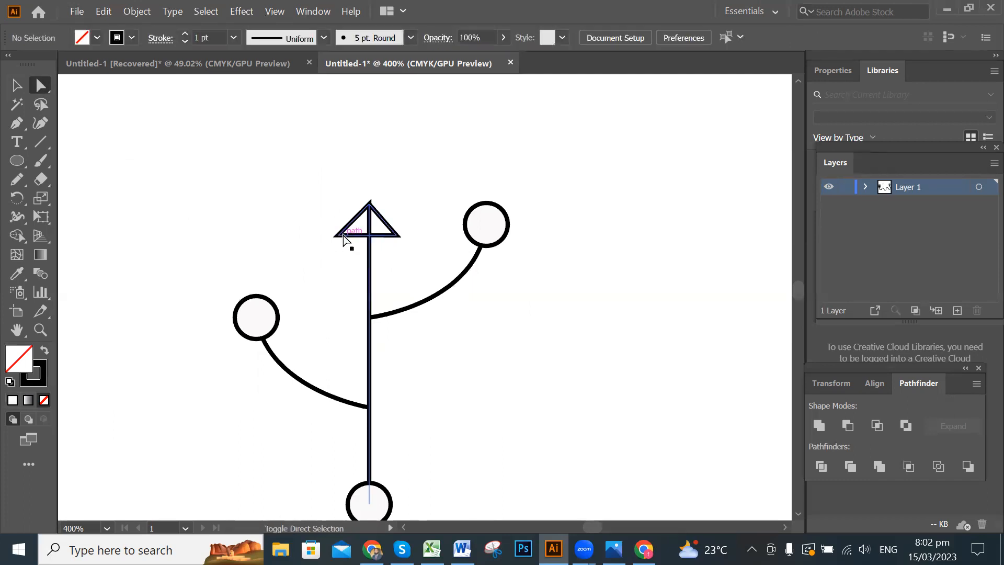
drag(323, 222, 346, 244)
shift+click(337, 236)
drag(346, 253, 346, 234)
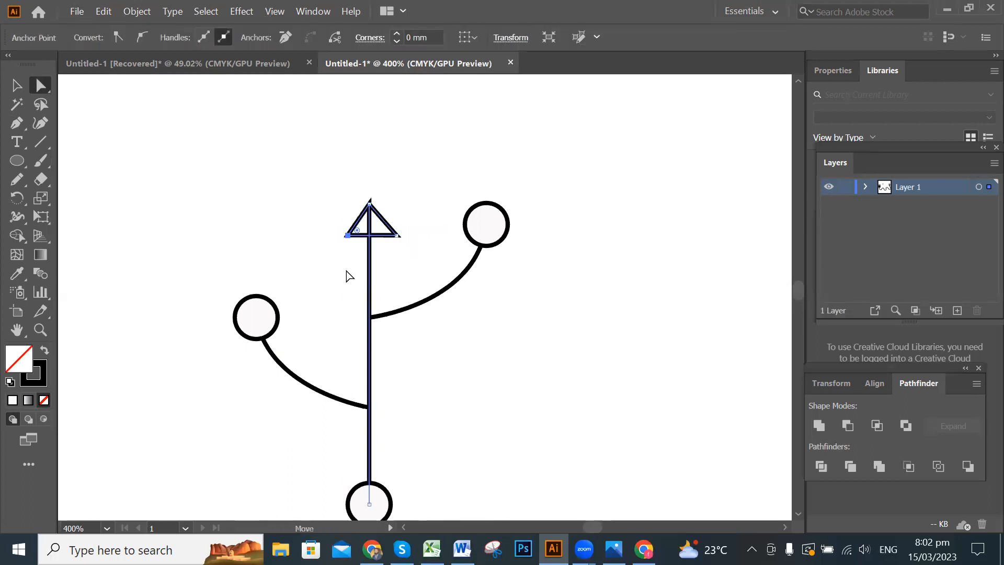
click(304, 167)
drag(399, 236, 392, 234)
click(424, 264)
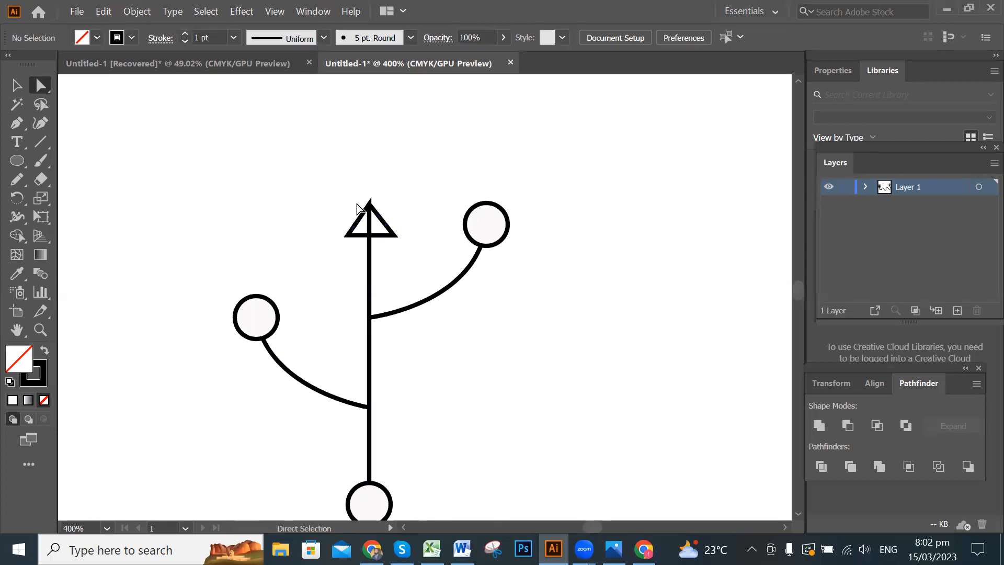
- Round the corner where the arrowhead's left side meets the vertical line, to a radius of about 0.34 mm
mouse_move(356, 196)
mouse_down()
mouse_move(380, 214)
mouse_move(370, 206)
mouse_up()
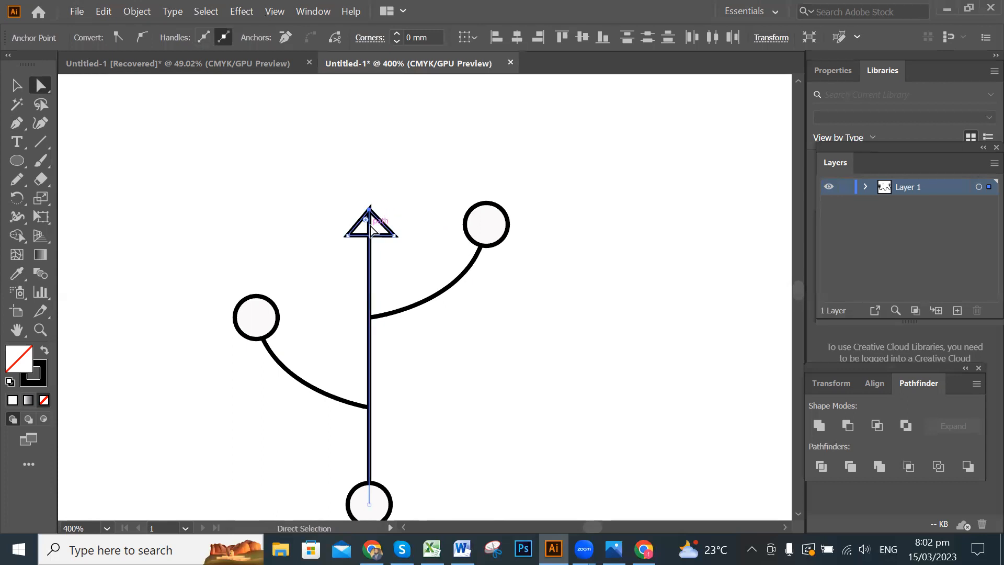
key(ctrl+z)
drag(372, 227, 376, 230)
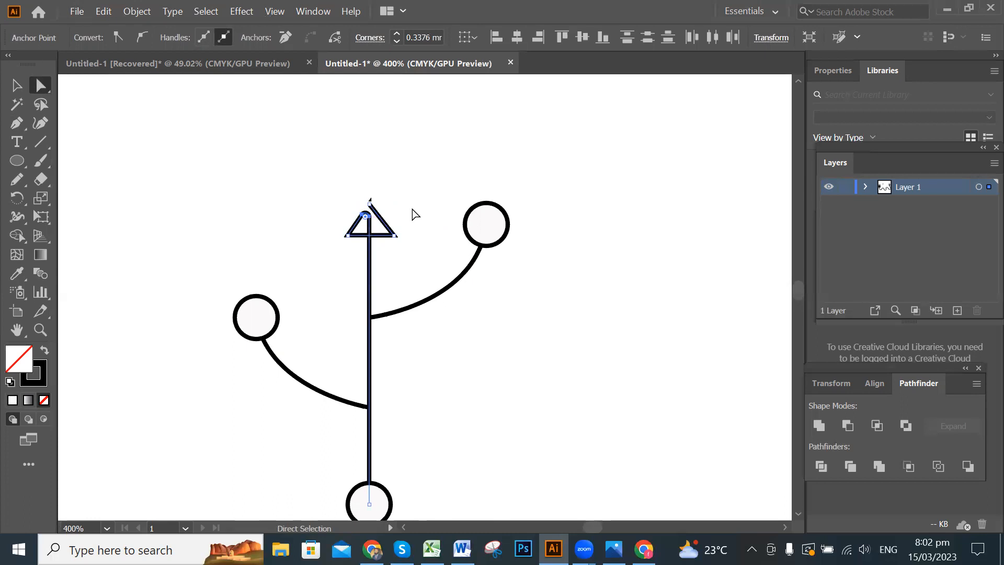
click(17, 87)
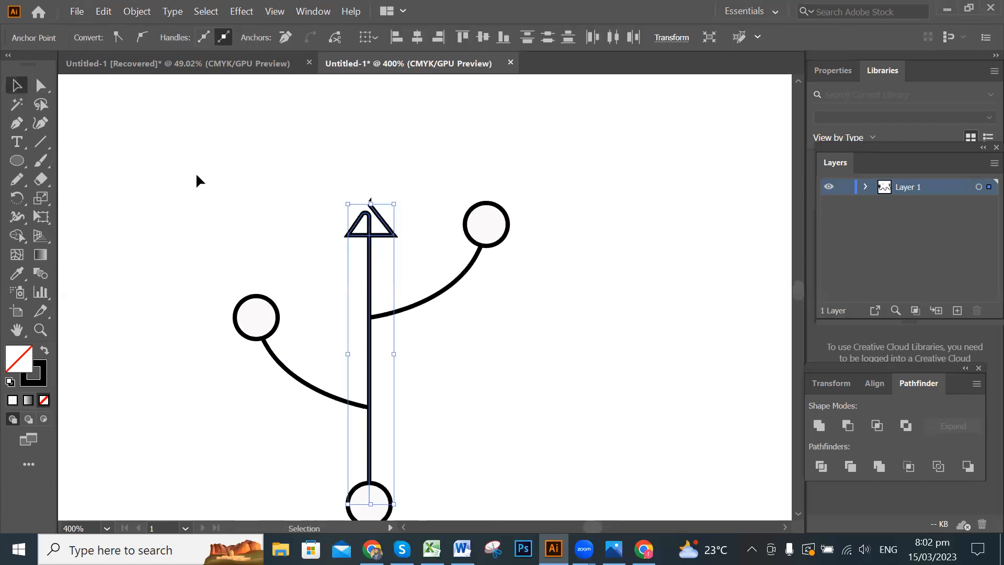
click(413, 164)
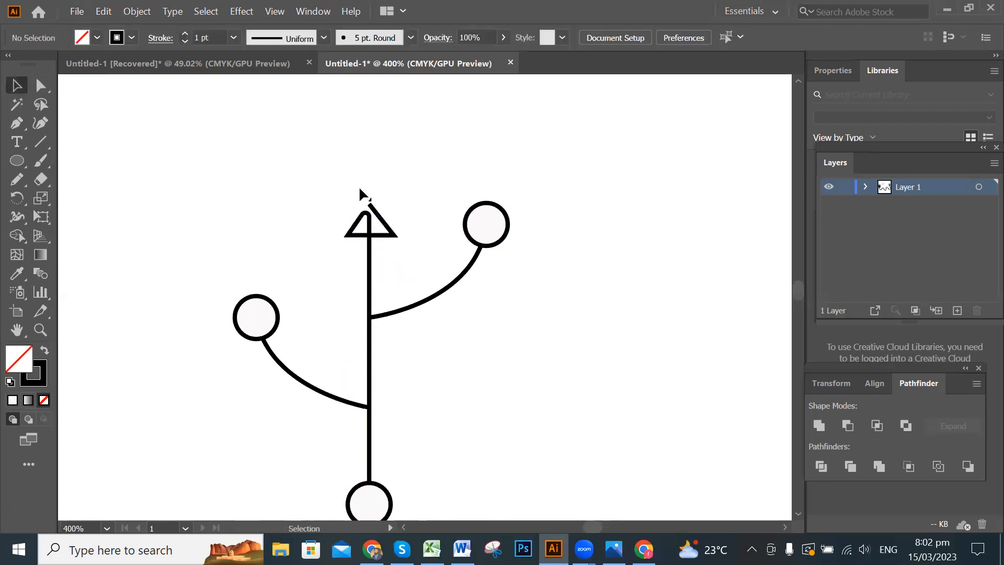
scroll(457, 225, up, 4)
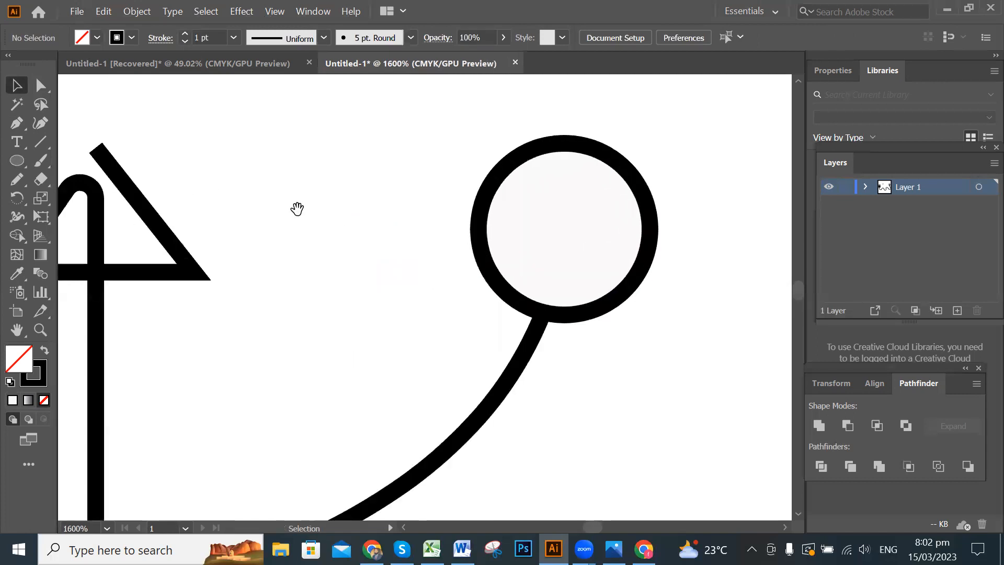
drag(298, 208, 484, 255)
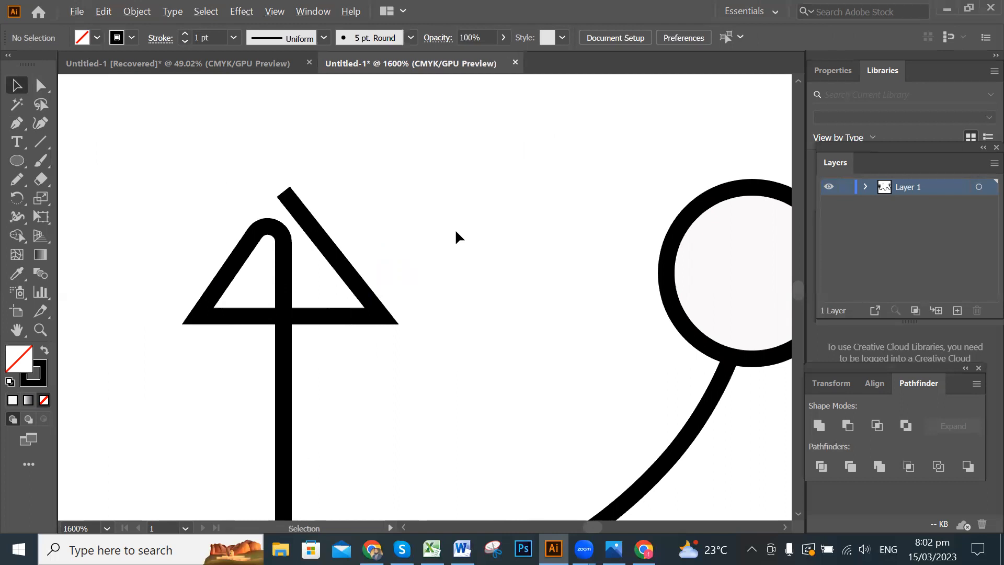
- Set the stroke colour of the whole trident symbol to the near-white FCFAFB
scroll(455, 228, down, 5)
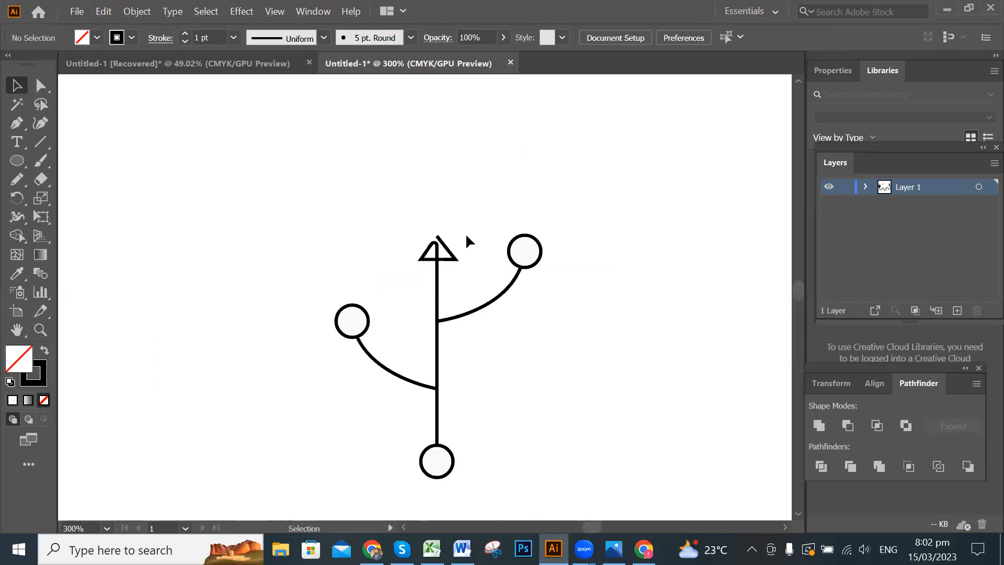
scroll(457, 202, down, 1)
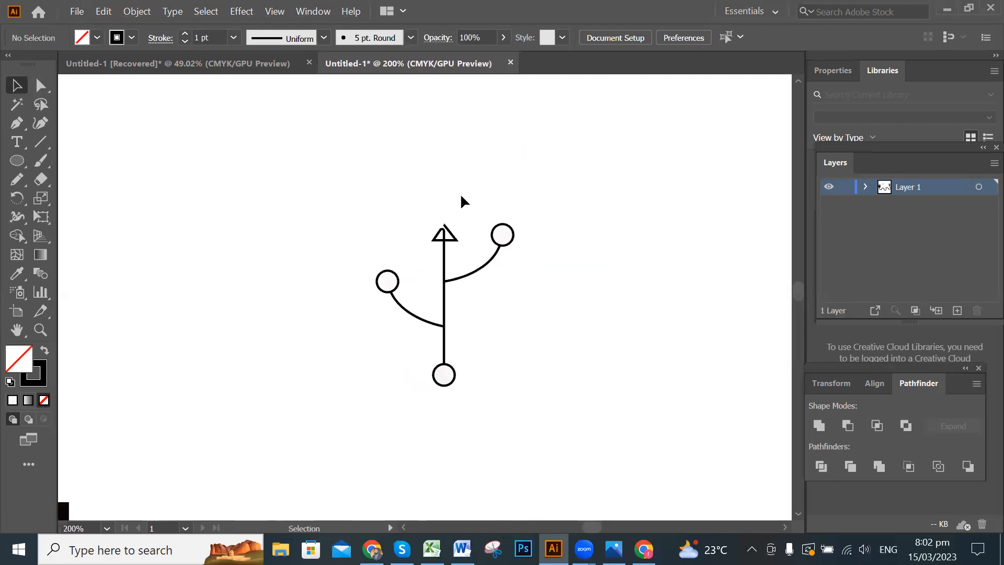
drag(432, 329, 527, 403)
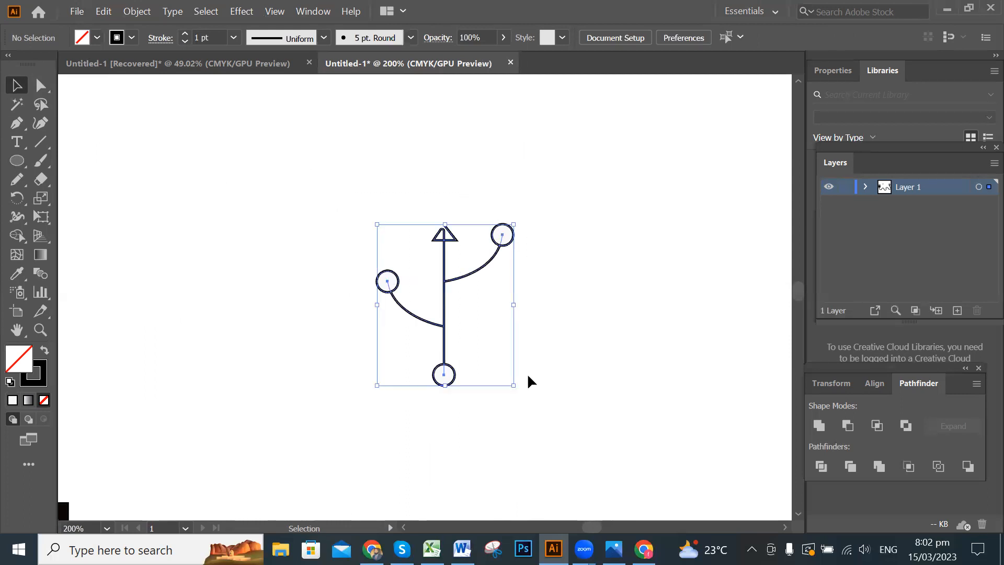
double_click(43, 381)
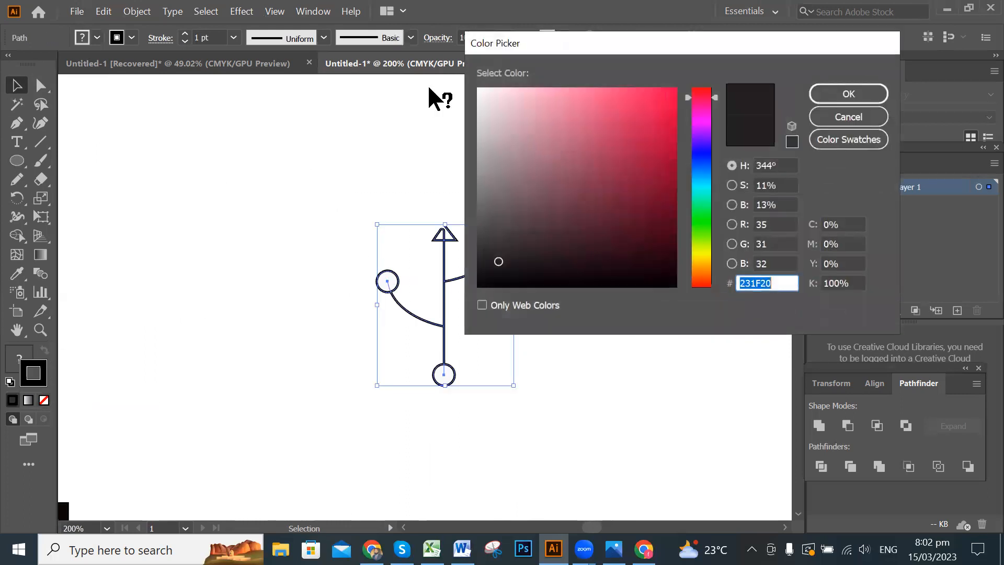
click(480, 88)
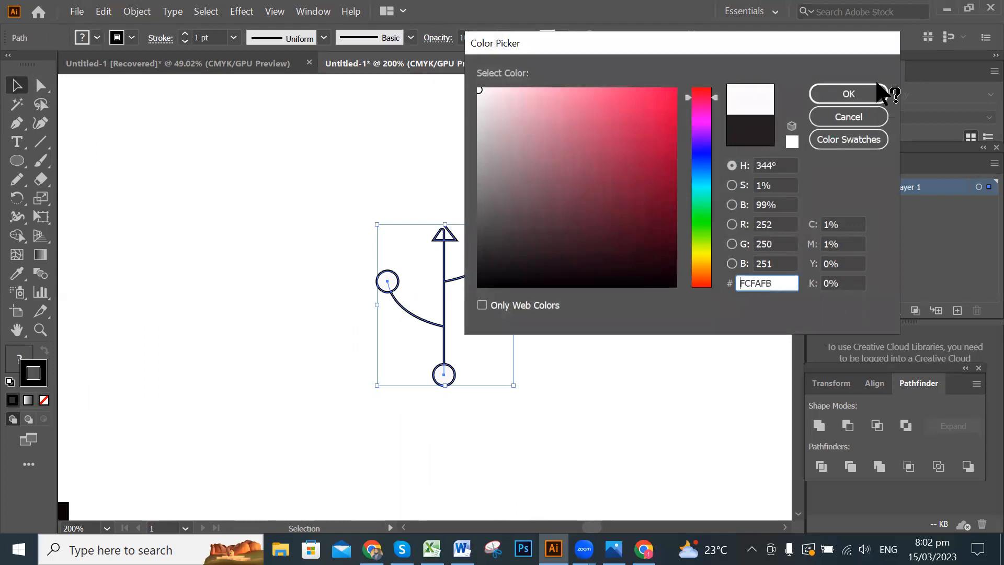
click(874, 92)
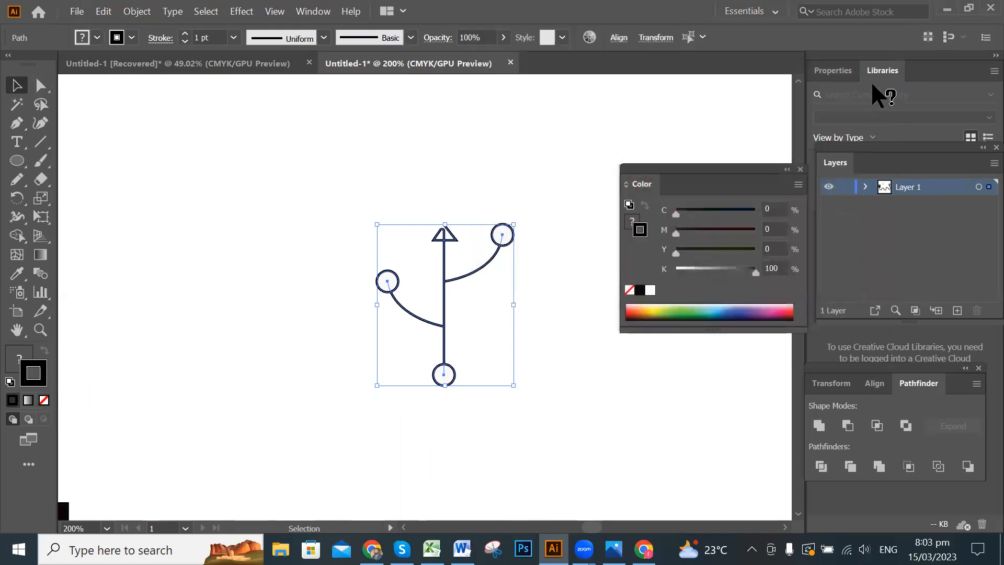
click(564, 268)
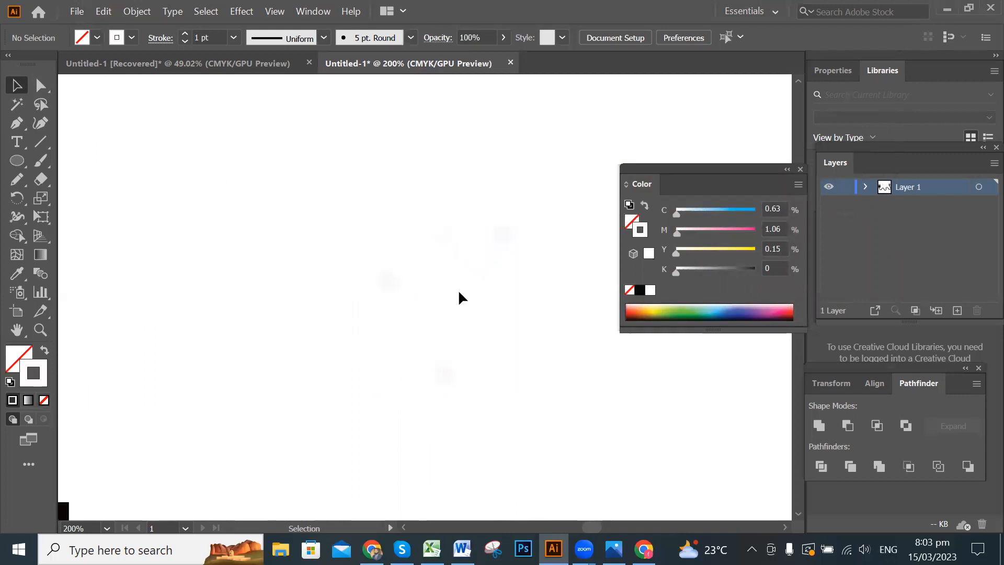
- Move the whole trident symbol onto the black body of the large connector, centred on it, and close the Color panel
drag(301, 178, 560, 401)
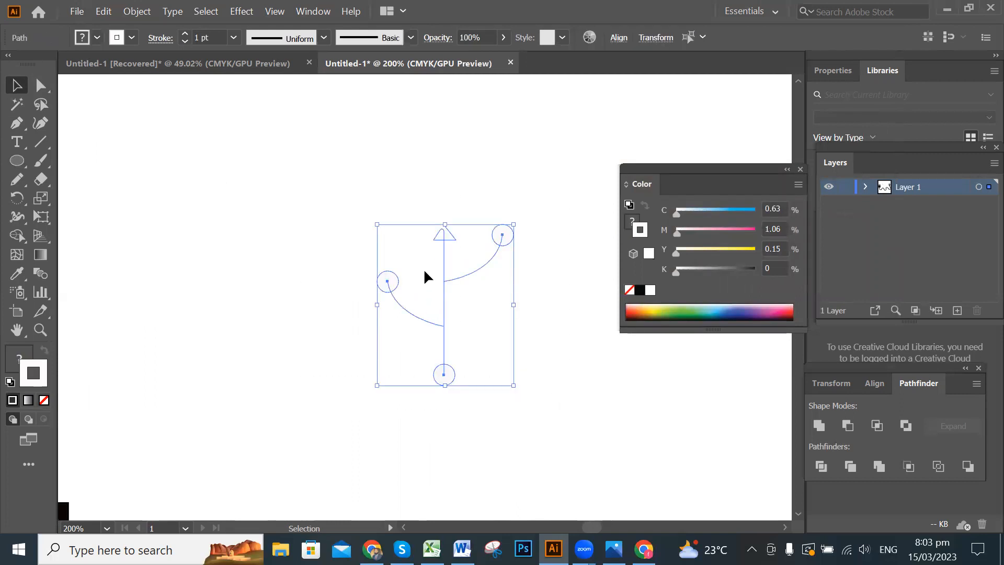
key(ctrl+minus)
key(ctrl+minus)
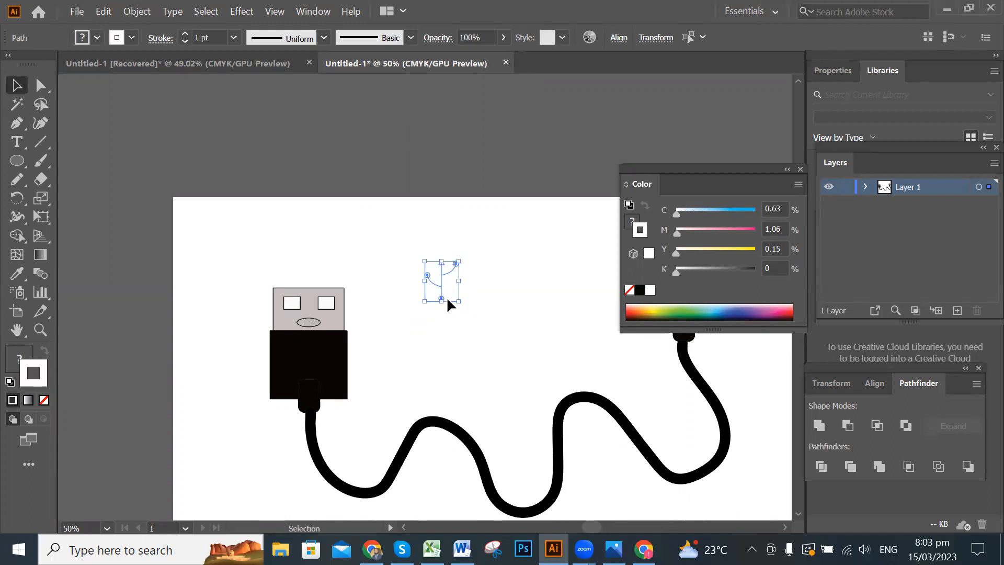
drag(449, 297, 407, 347)
drag(404, 243, 482, 315)
drag(441, 281, 310, 364)
click(455, 358)
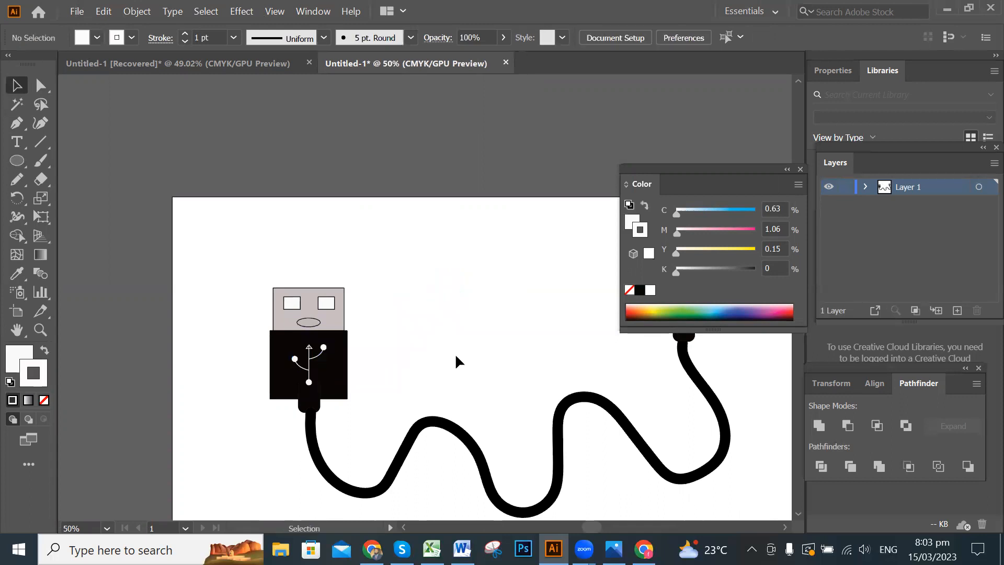
click(800, 169)
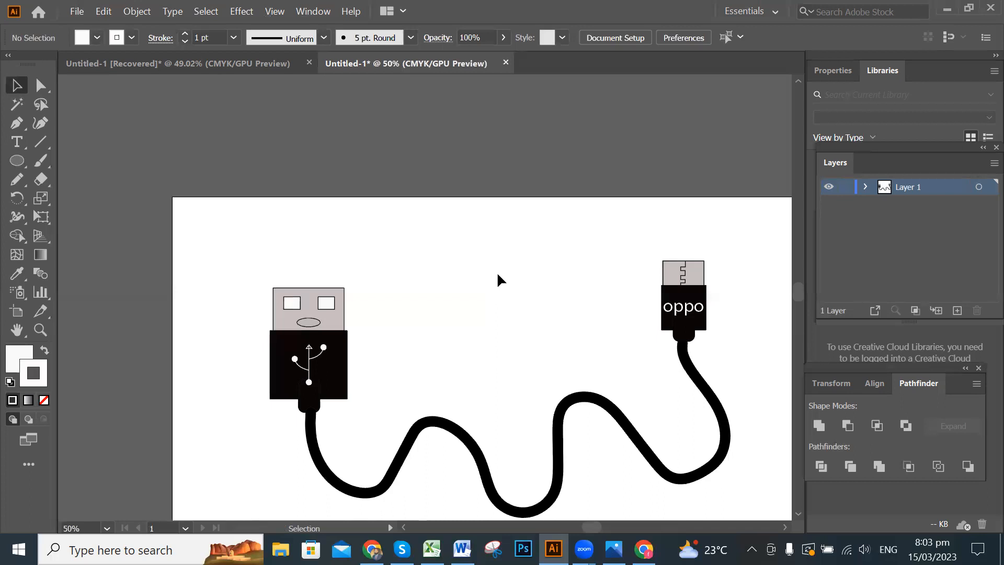
key(ctrl+plus)
key(ctrl+plus)
key(ctrl+minus)
key(ctrl+minus)
key(space)
drag(554, 356, 489, 256)
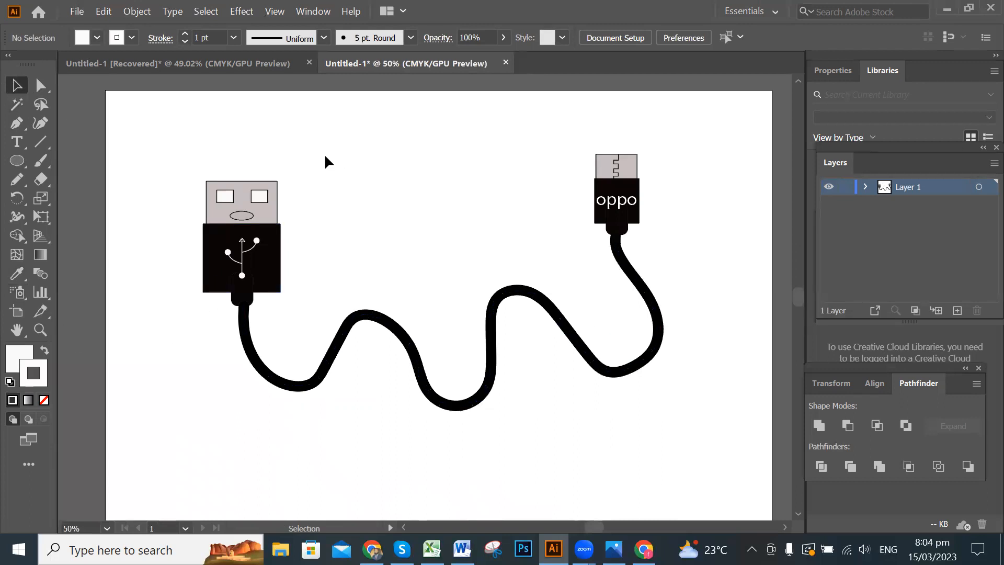
- Remove the stroke from the large connector's metal head, including its two square holes and the ellipse
key(ctrl+=)
key(ctrl+=)
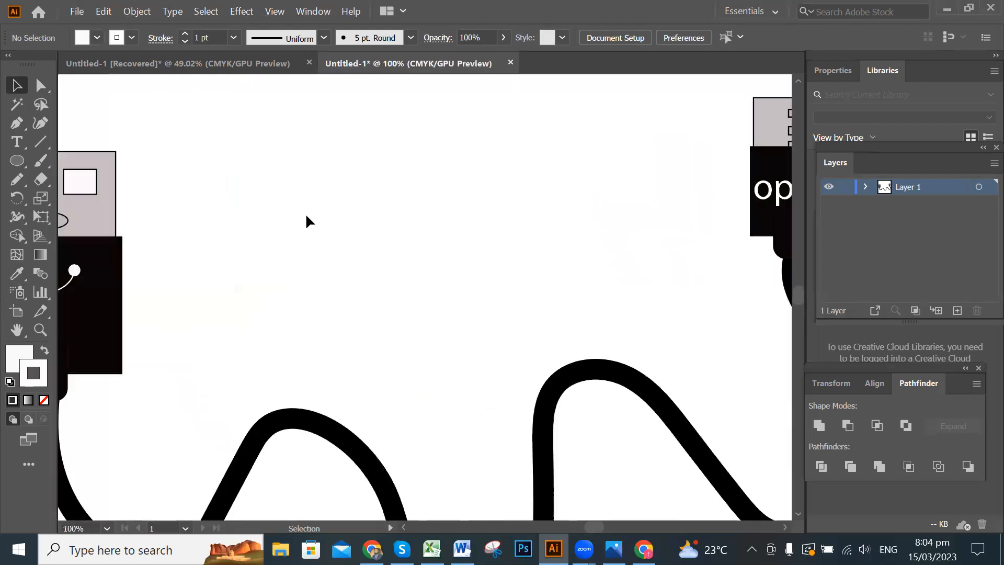
drag(352, 229, 523, 252)
drag(134, 169, 370, 258)
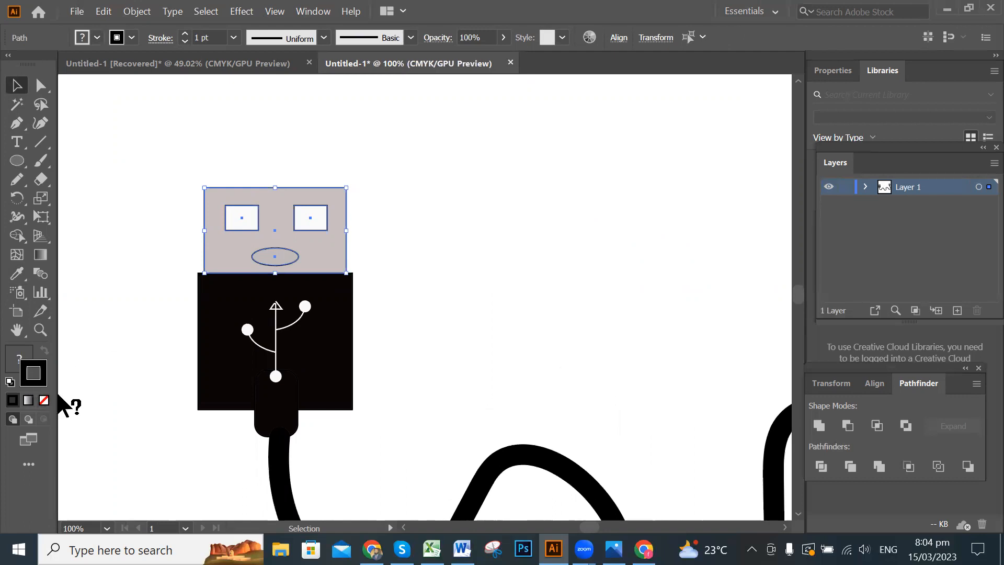
double_click(42, 371)
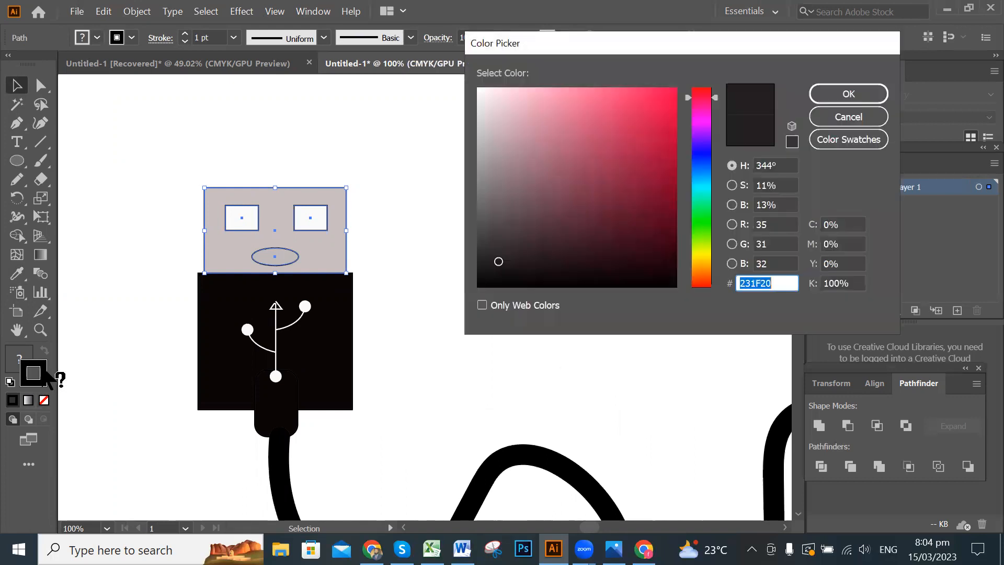
click(846, 117)
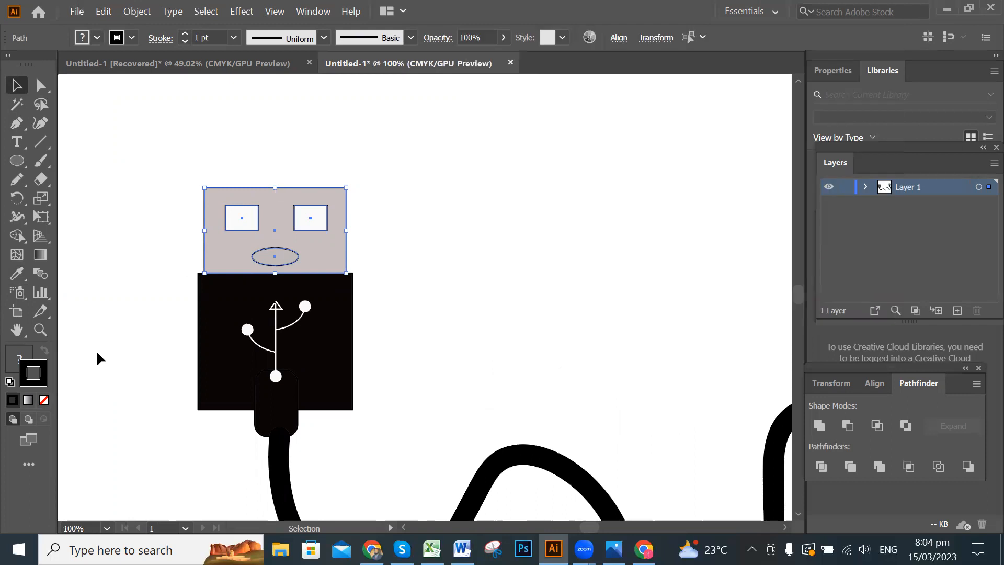
click(44, 401)
click(518, 253)
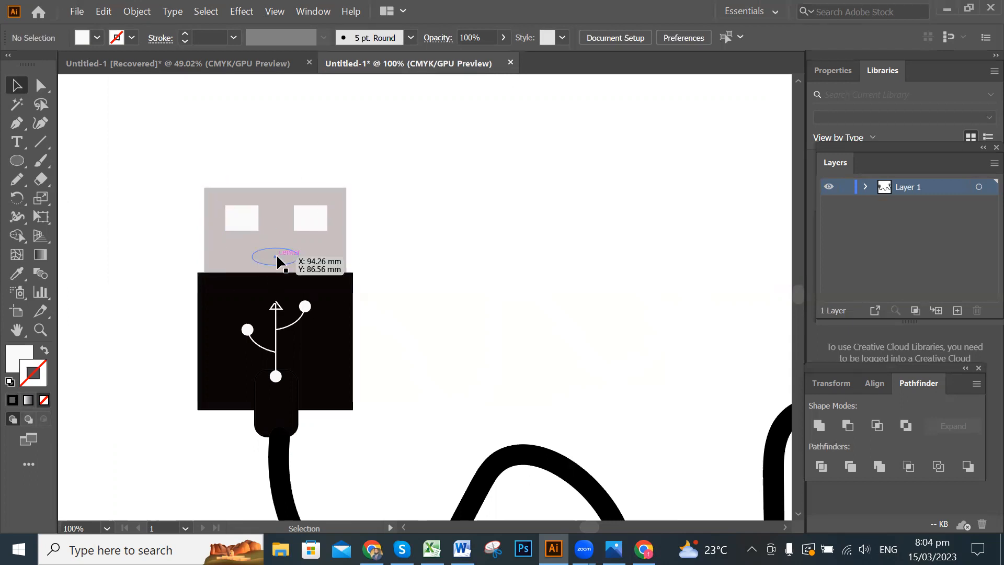
- Give the ellipse on the large connector's metal head a black outline again and close the Color panel
click(284, 264)
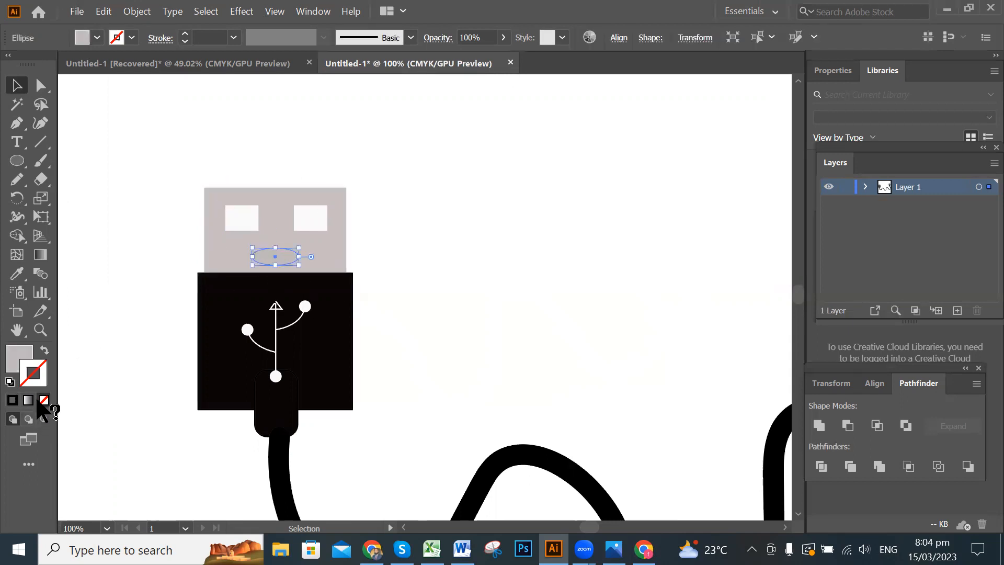
click(12, 400)
click(509, 240)
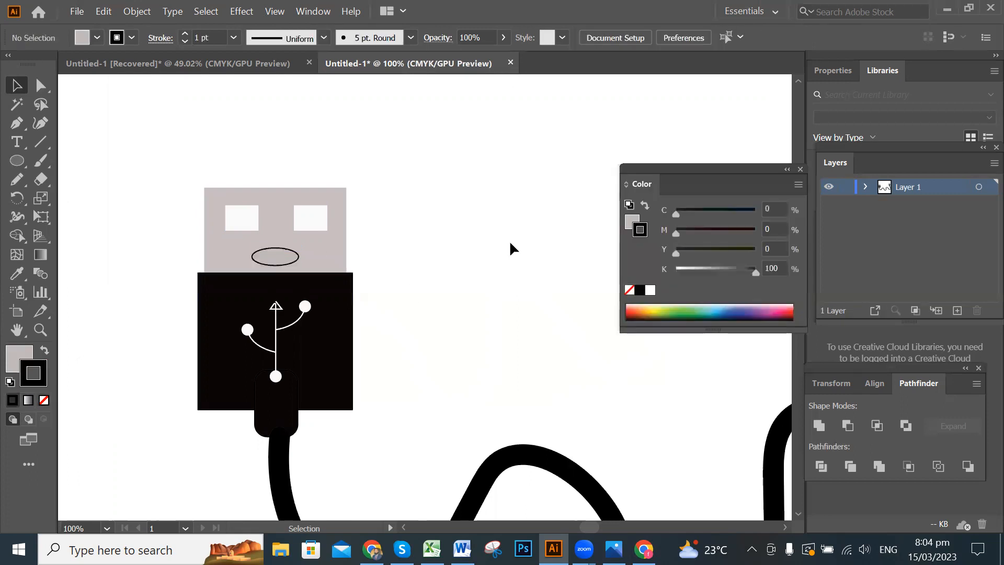
click(800, 168)
- Remove the stroke from the grey metal rectangle of the small connector, leaving its zigzag line as is
key(space)
drag(610, 286, 462, 301)
drag(484, 123, 546, 159)
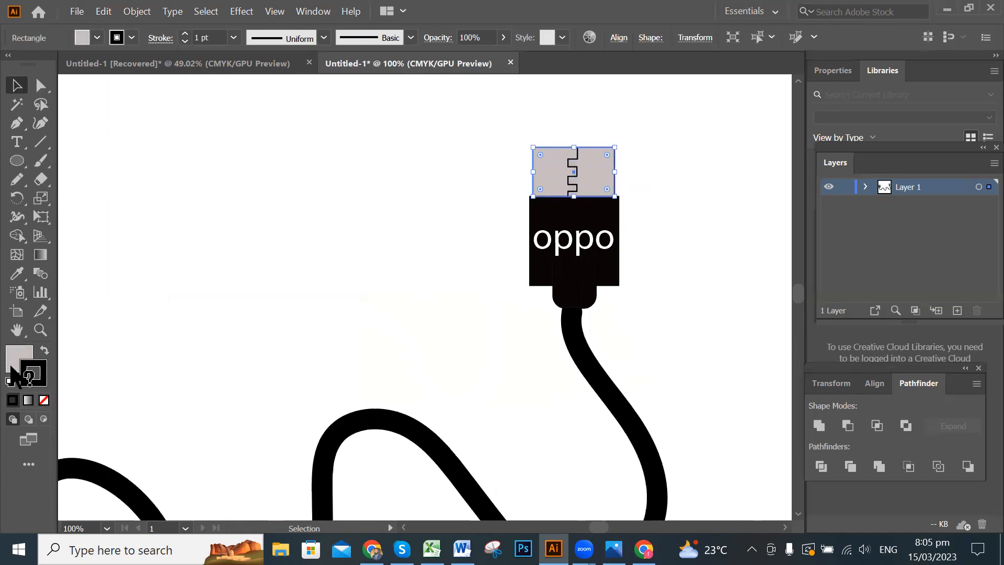
click(44, 400)
click(342, 220)
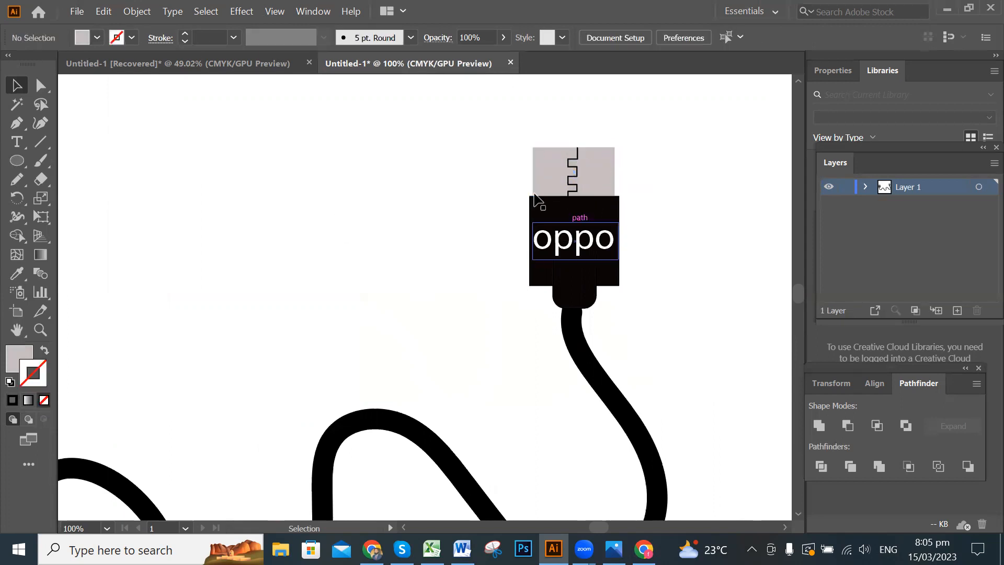
- Add the point text "USB Cable" near the artboard's upper edge, between the two connectors
scroll(303, 230, down, 2)
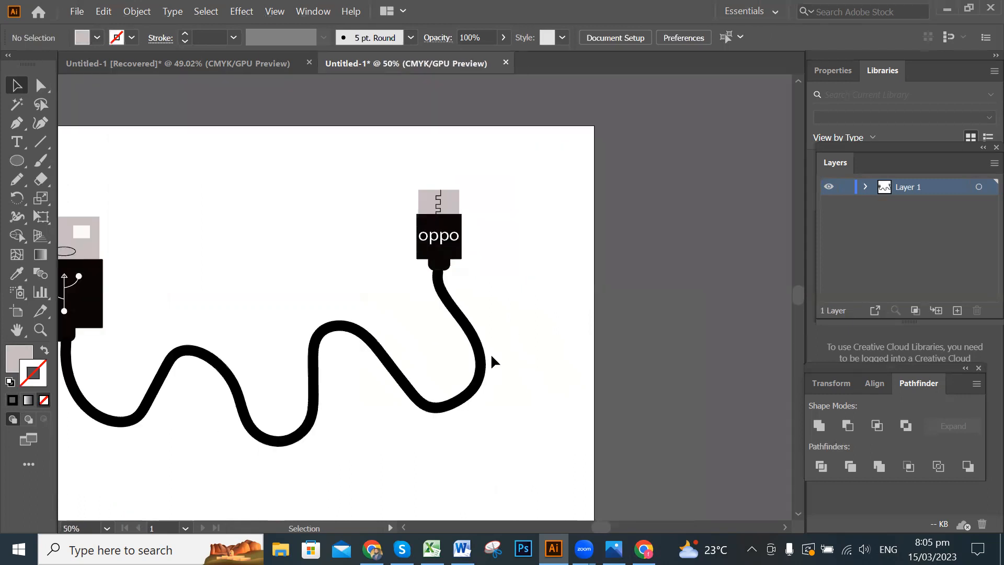
drag(329, 267, 484, 264)
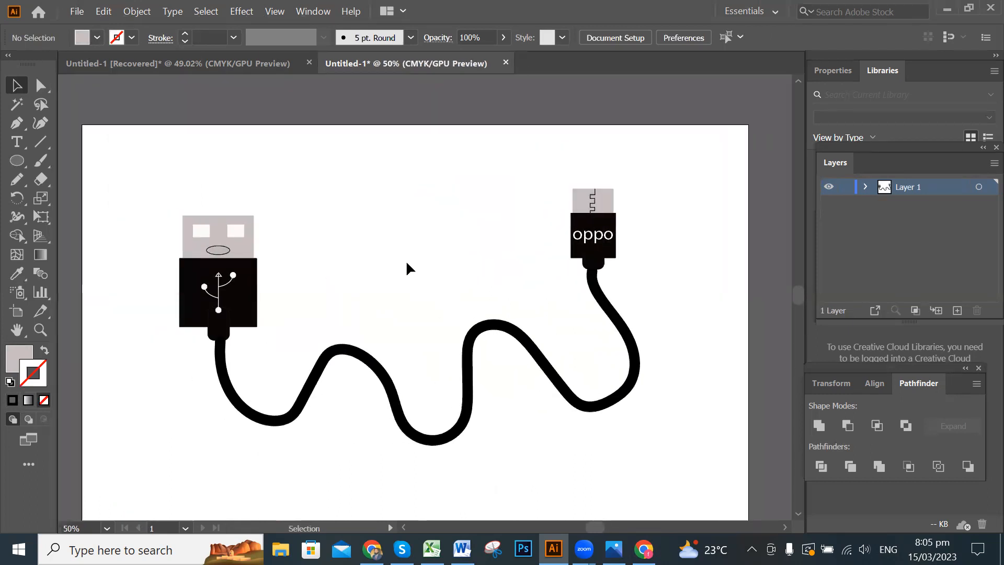
scroll(492, 272, up, 1)
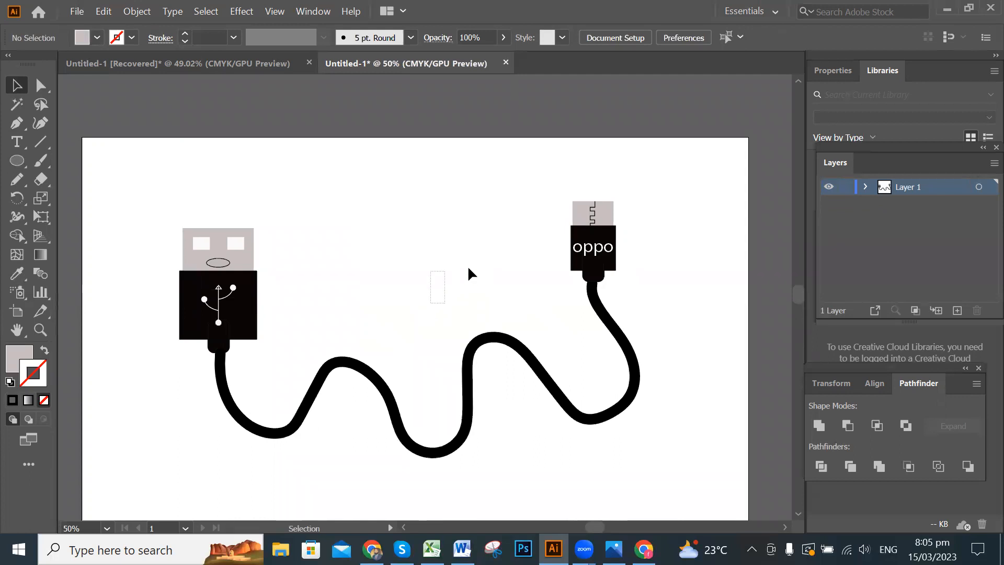
mouse_move(463, 277)
mouse_down()
mouse_move(445, 325)
mouse_move(470, 263)
mouse_up()
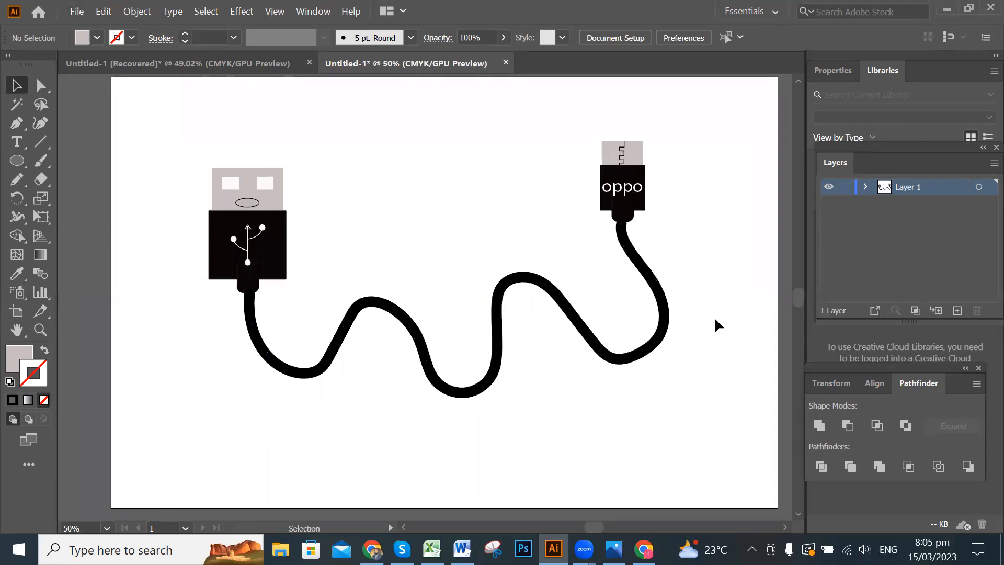
click(16, 142)
click(331, 116)
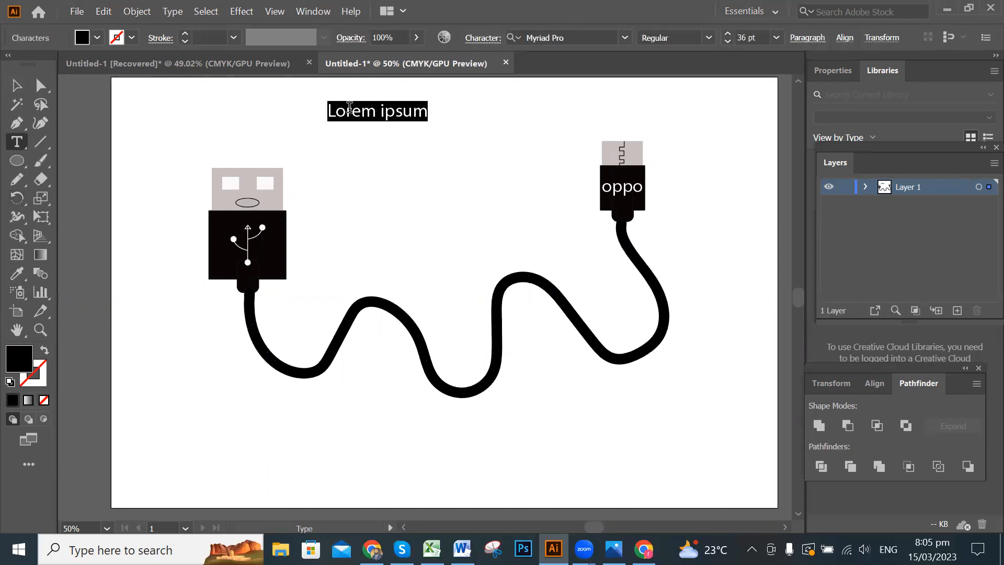
click(347, 108)
double_click(362, 111)
triple_click(363, 111)
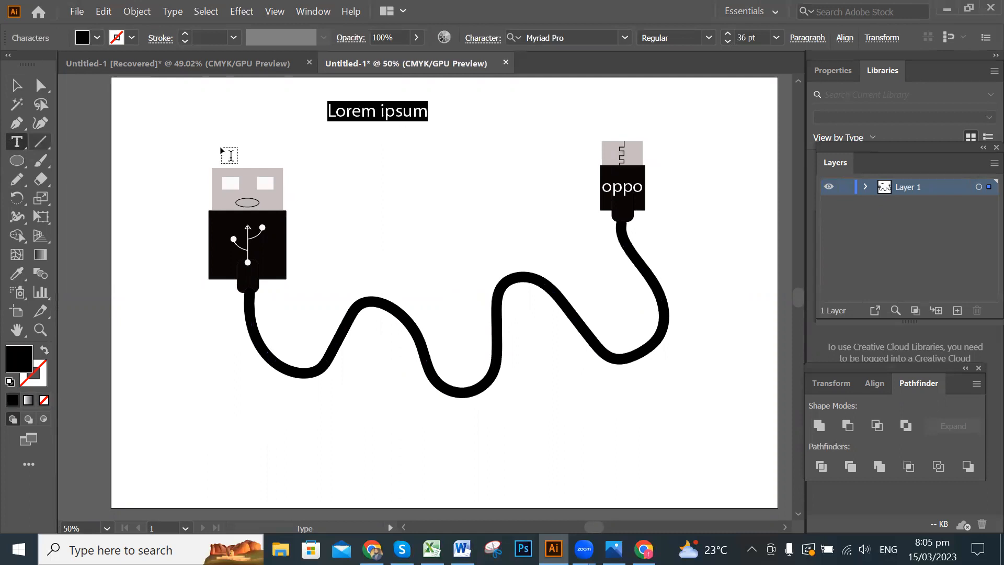
text(US)
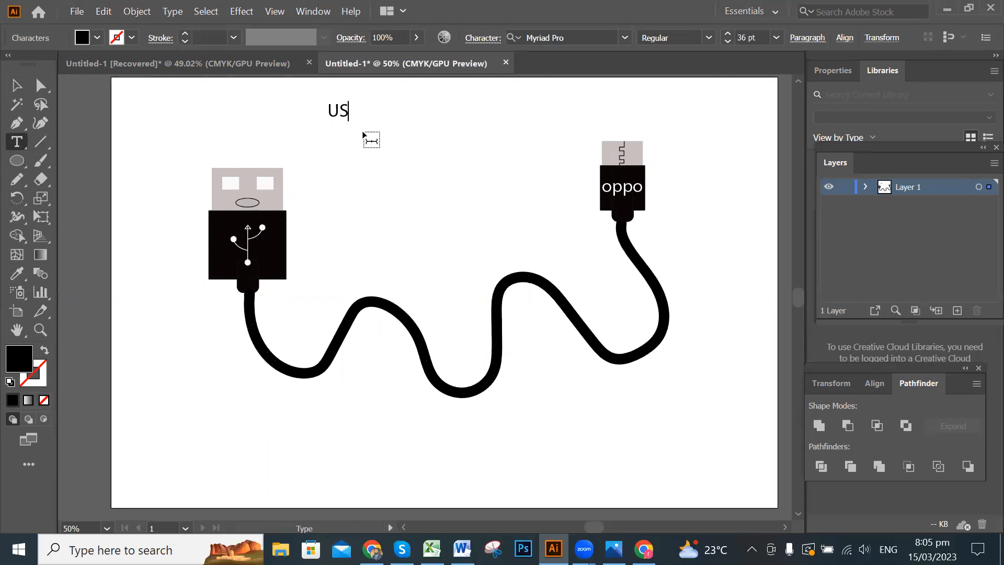
text(B Cable)
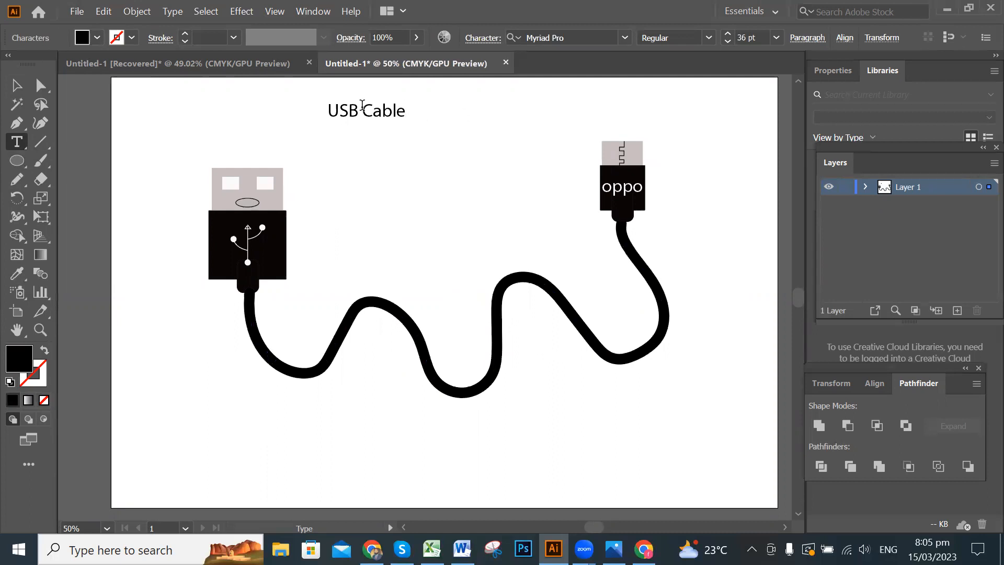
- Set the font size of the whole "USB Cable" text to 60 pt
triple_click(366, 107)
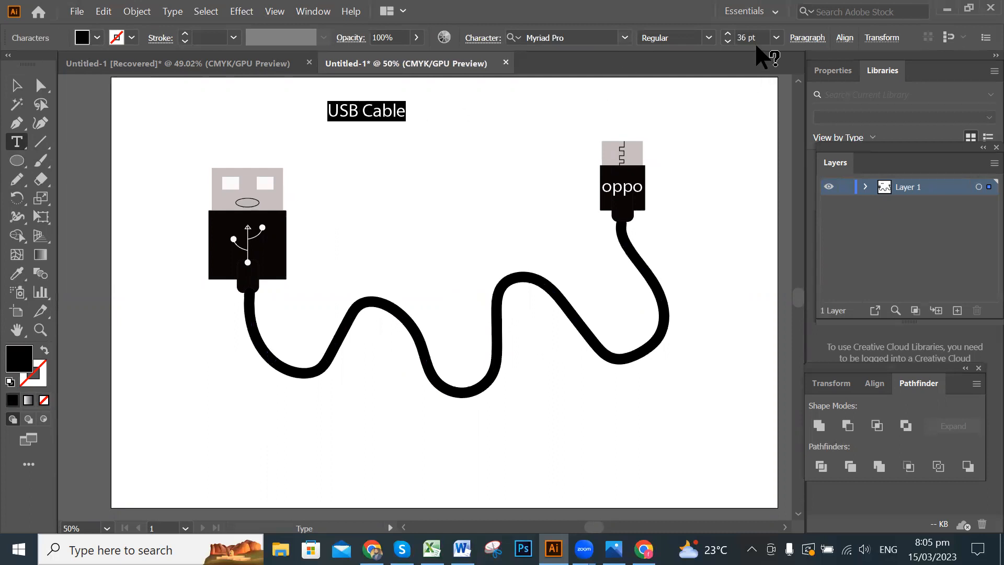
click(776, 38)
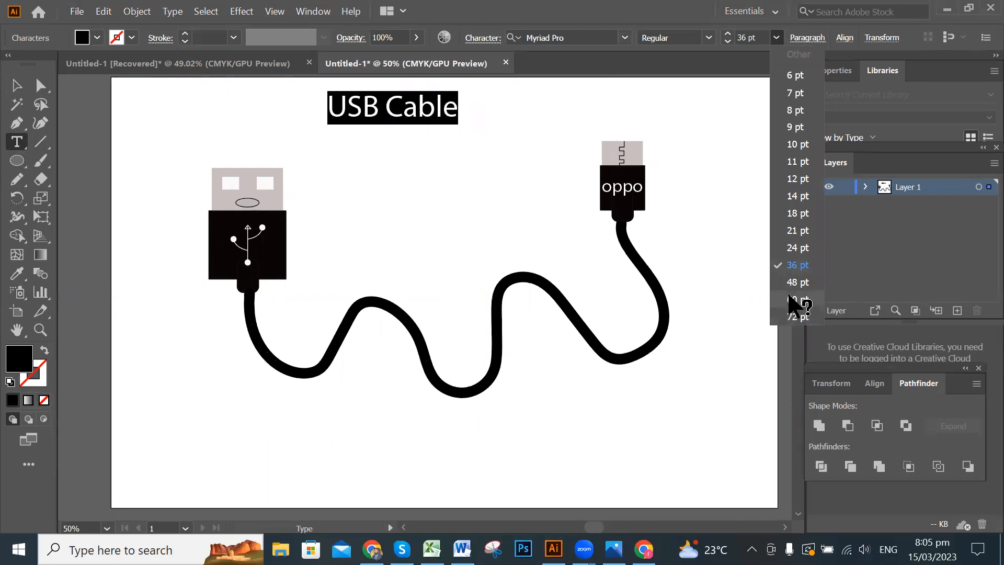
click(792, 300)
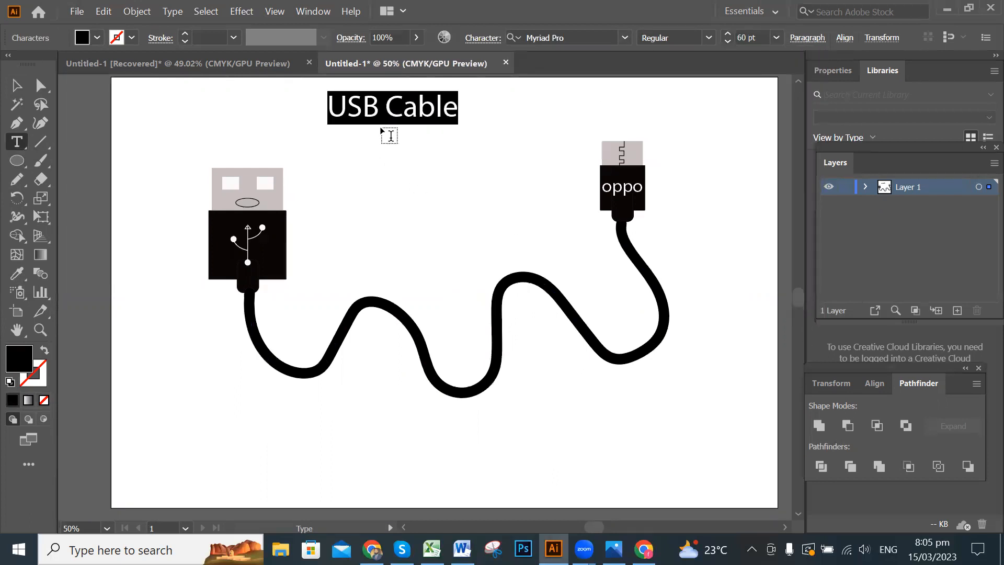
- Move the "USB Cable" text down and slightly right into the gap between the two connectors
click(17, 85)
click(448, 130)
drag(430, 112, 469, 167)
click(539, 193)
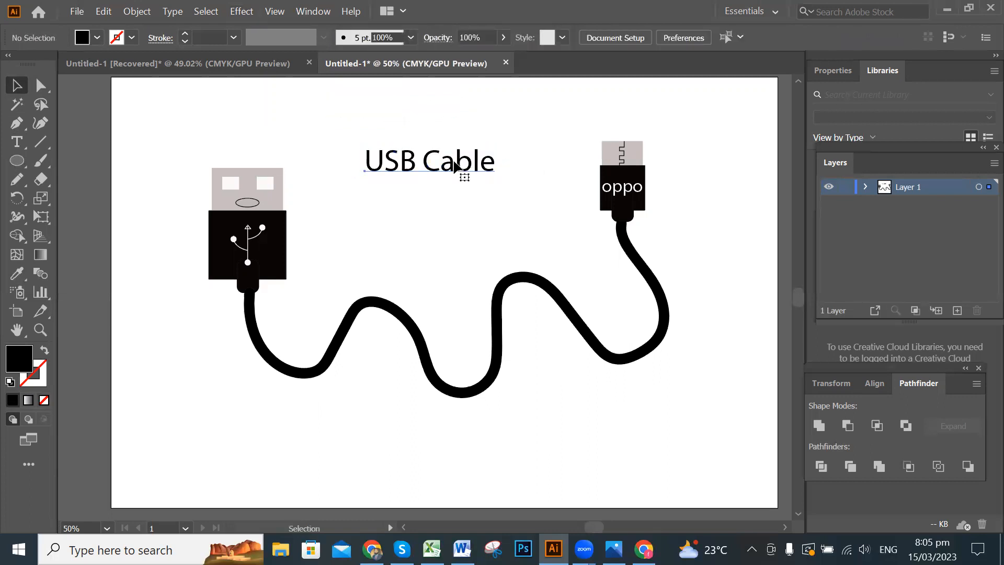
- Enlarge the "USB Cable" text until it nearly spans the gap between the connectors, and shift it slightly up and left
click(459, 174)
drag(495, 179, 557, 225)
drag(514, 202, 577, 178)
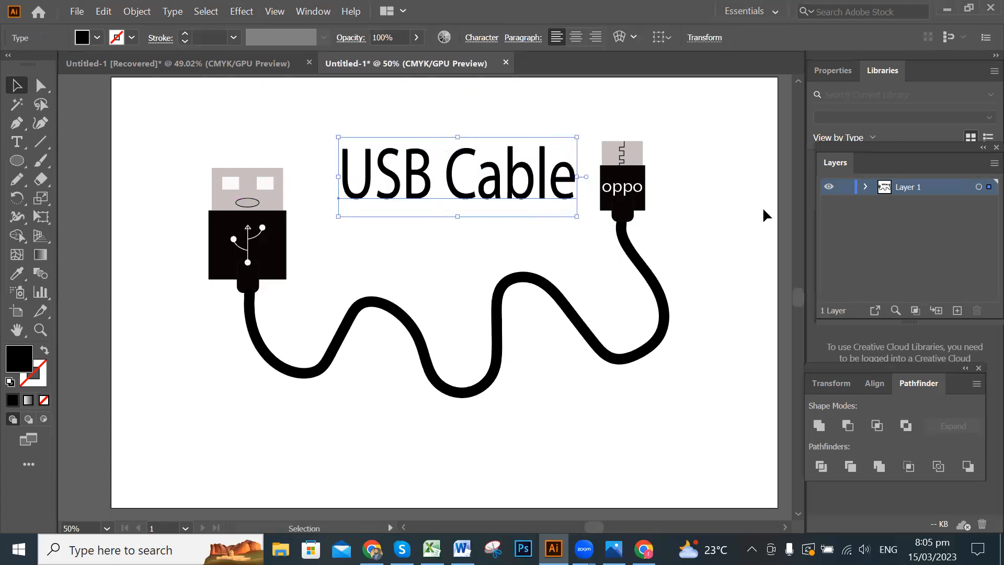
drag(486, 208, 474, 188)
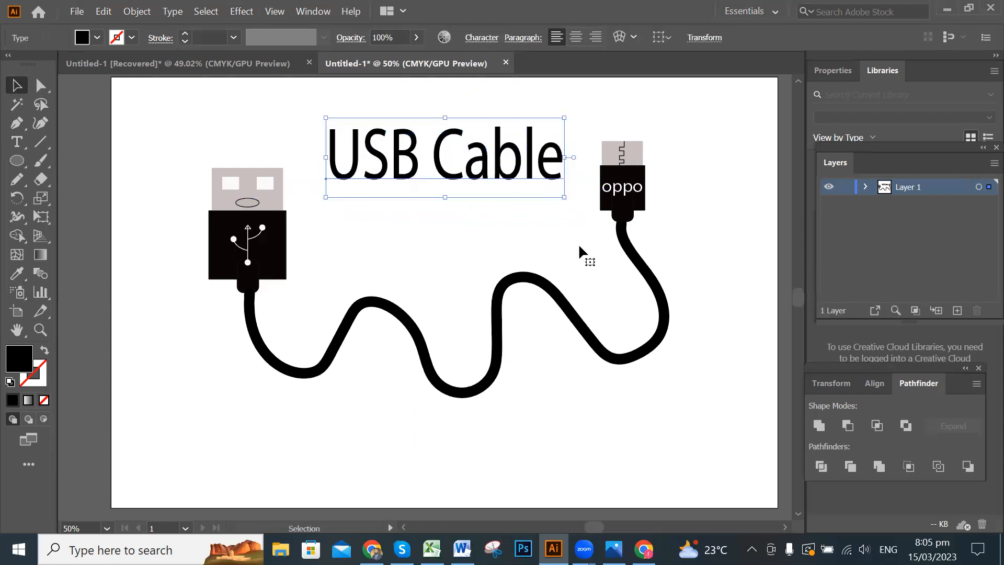
click(714, 239)
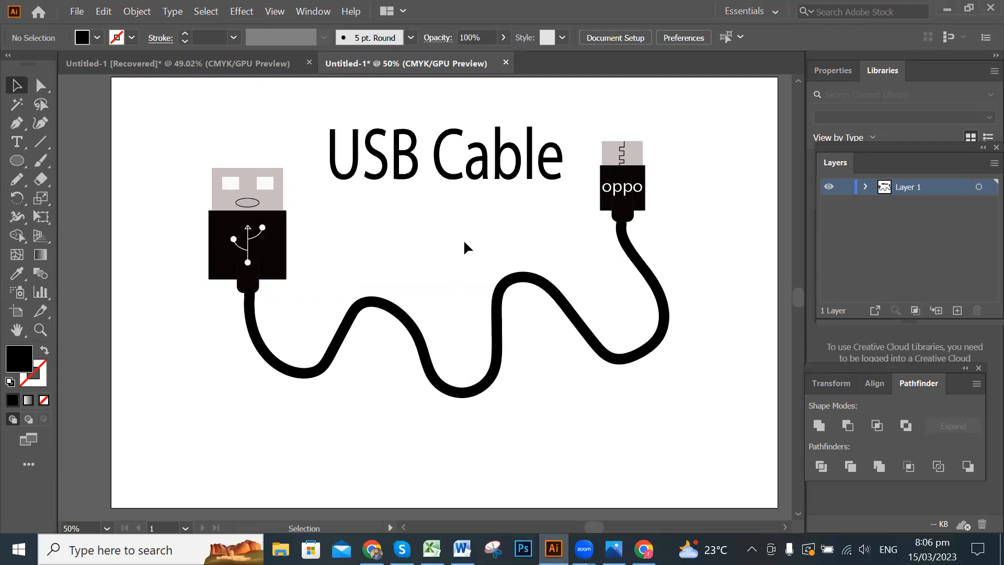
- Warp the "USB Cable" text with a horizontal Arc at 50% bend and lower it between the connectors
click(352, 132)
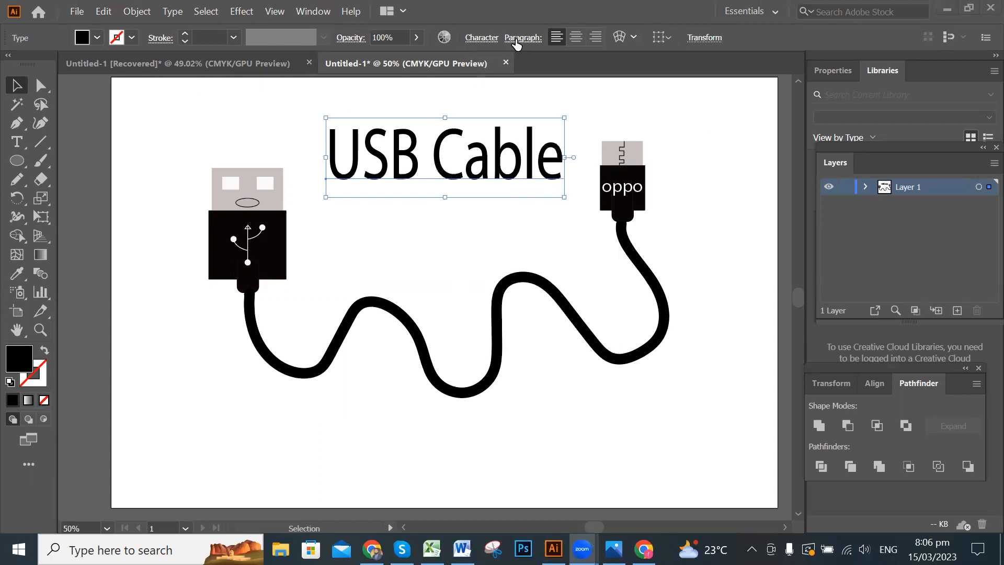
click(621, 37)
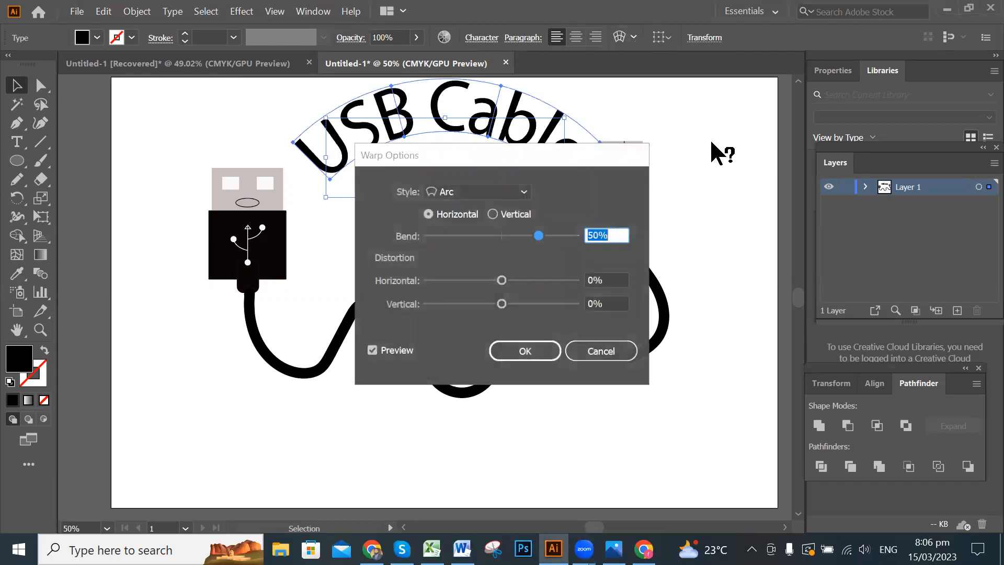
click(544, 353)
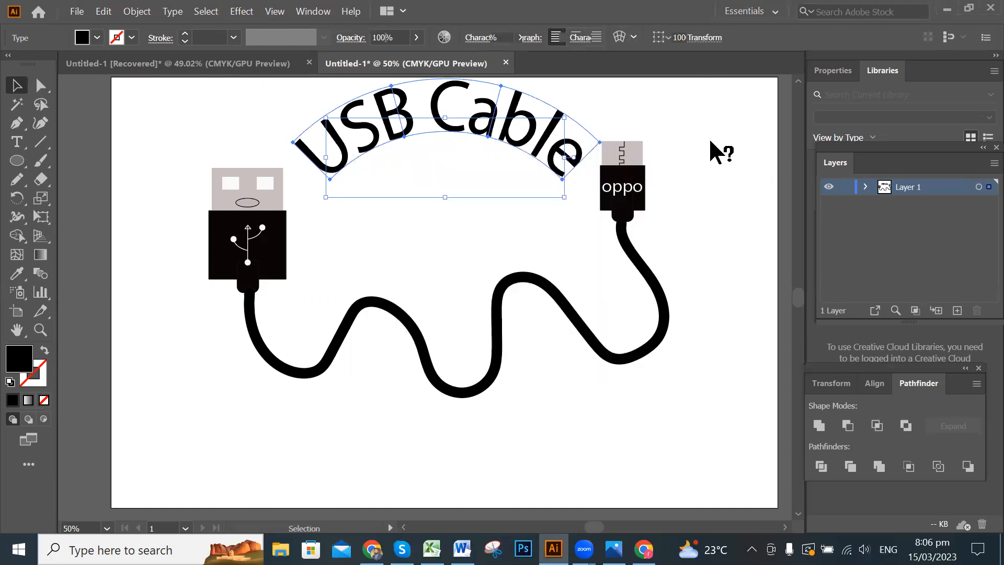
drag(451, 175, 451, 176)
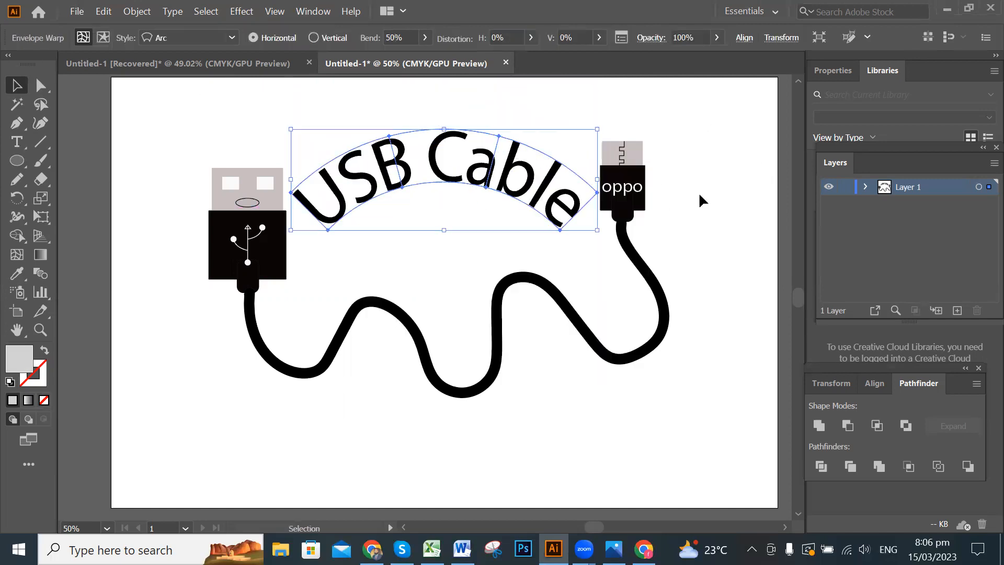
- Shrink the arched "USB Cable" text to about two thirds of its width and move it right, between the connectors
click(715, 178)
click(580, 222)
drag(596, 229, 511, 203)
click(694, 204)
drag(399, 160, 447, 160)
click(702, 211)
click(732, 223)
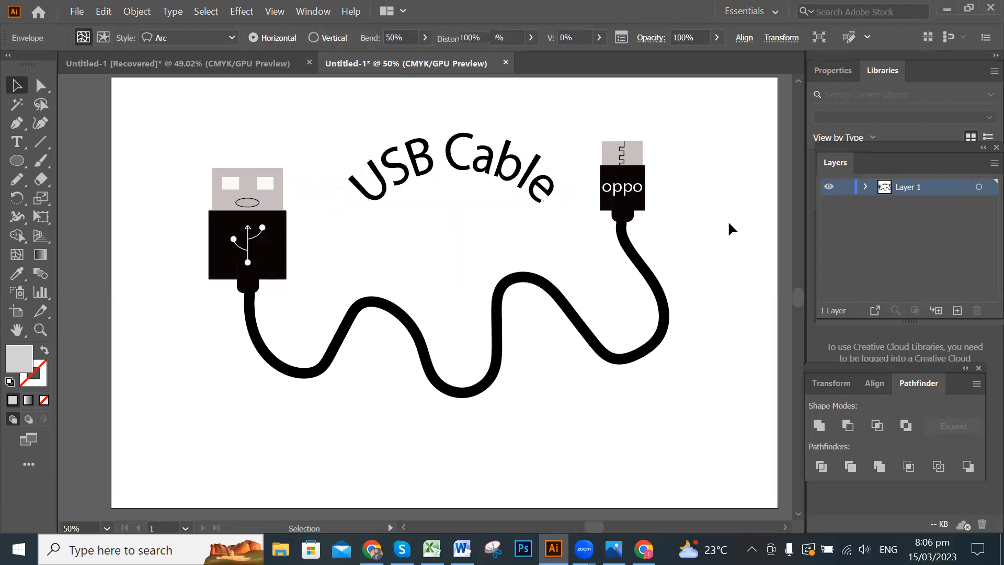